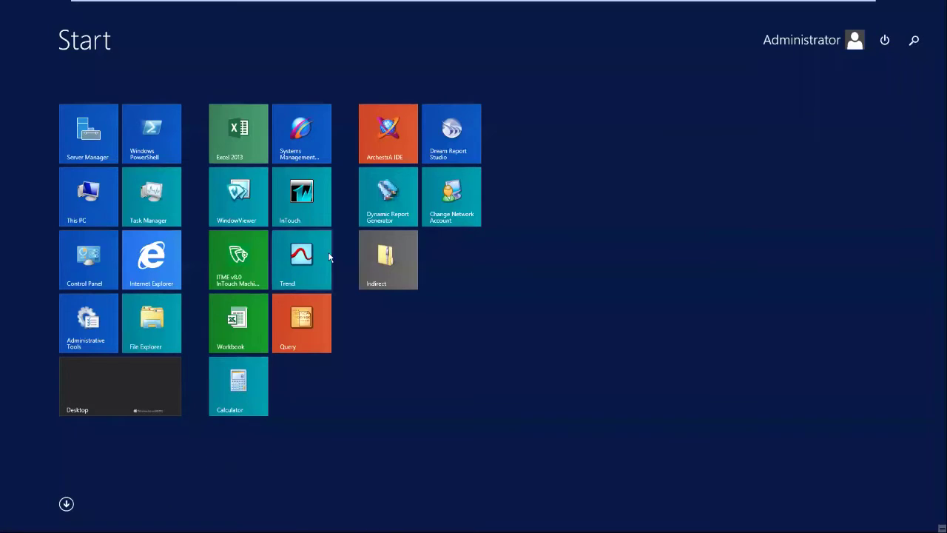
Step: Start the tag import from WORKSHOPVM1's Configuration Editor in the System Management Console and add a new InTouch node
key(super)
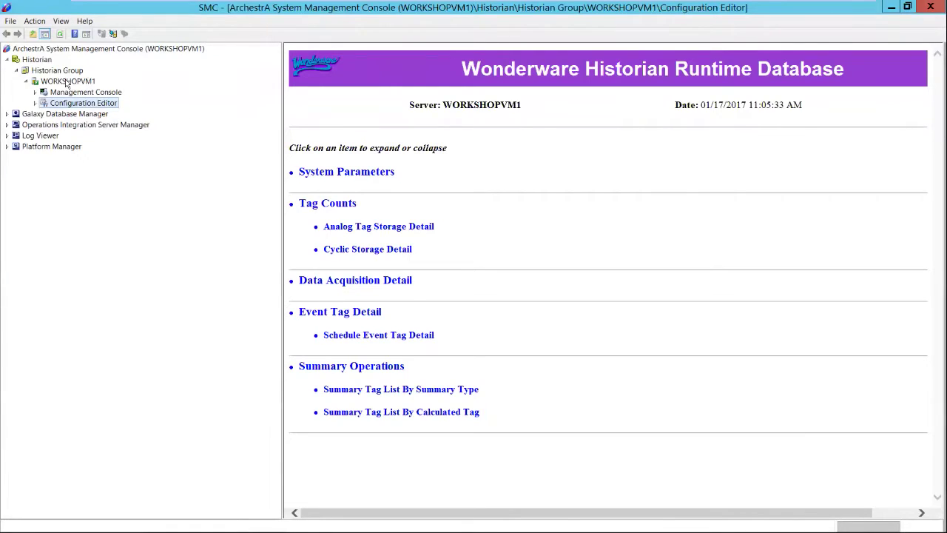
right_click(82, 107)
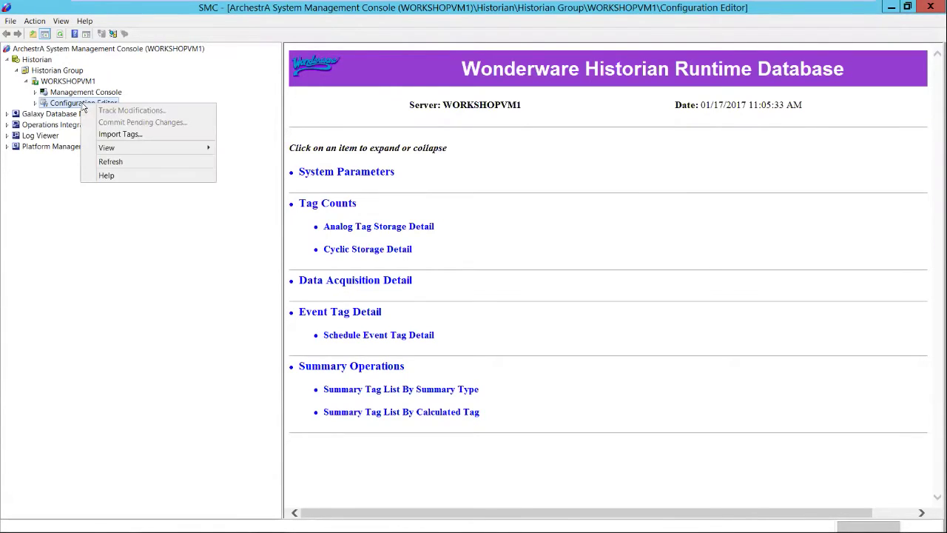
click(147, 140)
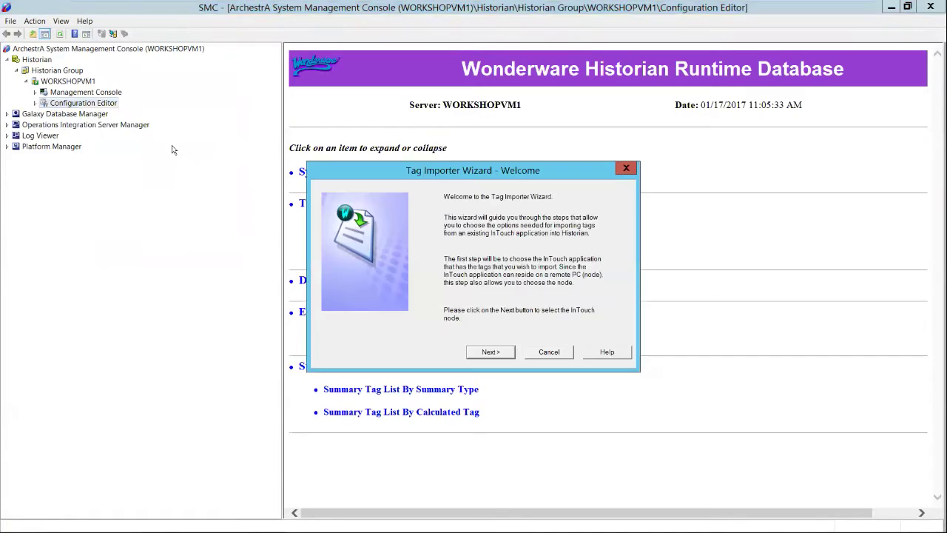
click(488, 354)
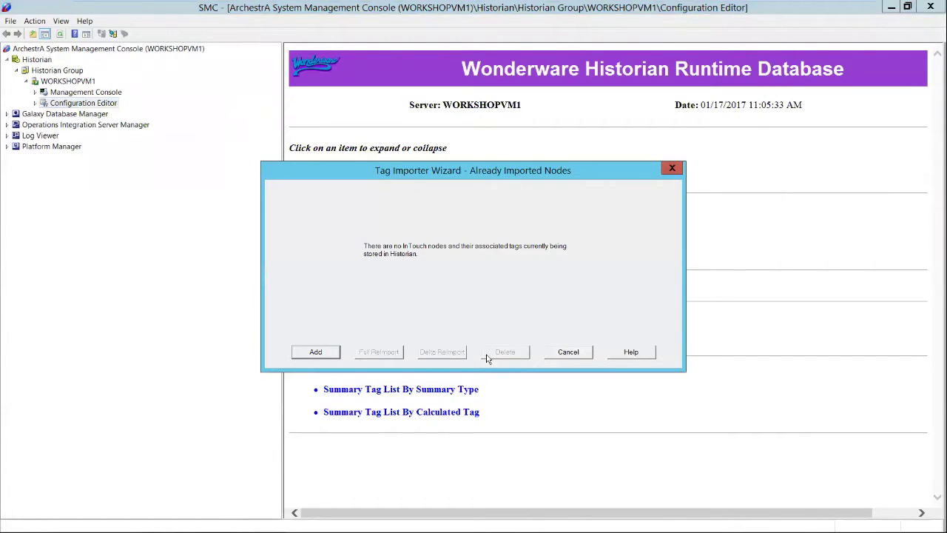
click(318, 352)
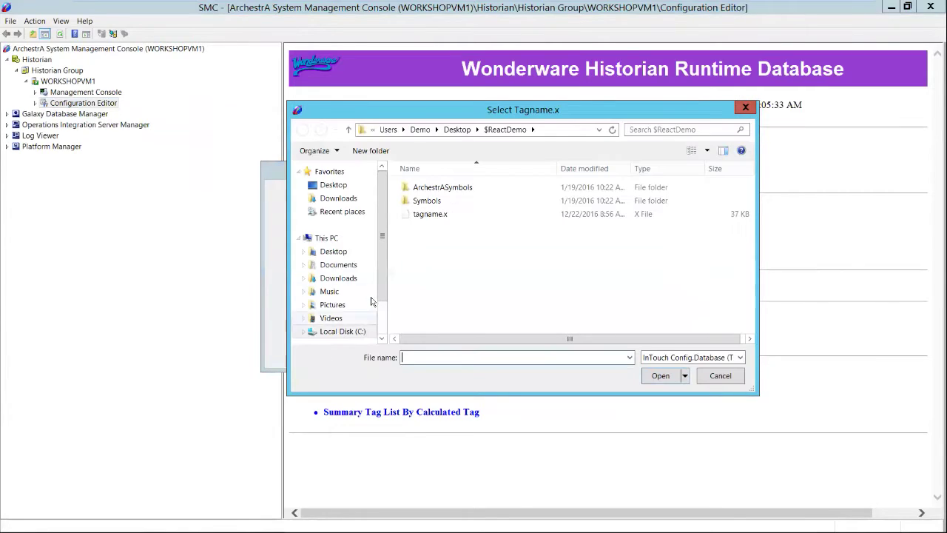
Step: Choose tagname.x in the Desktop folder $ReactDemo as the import source and accept the InTouch node information
click(457, 129)
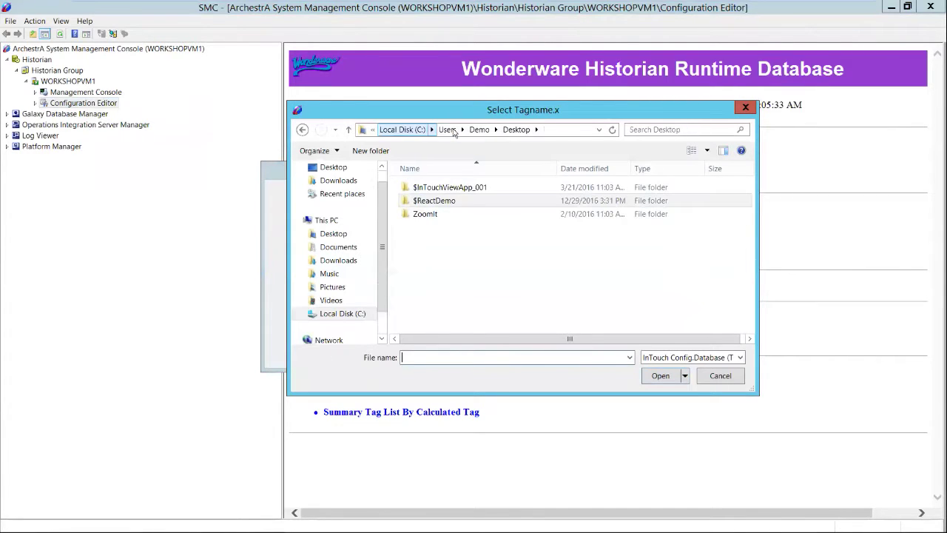
double_click(437, 203)
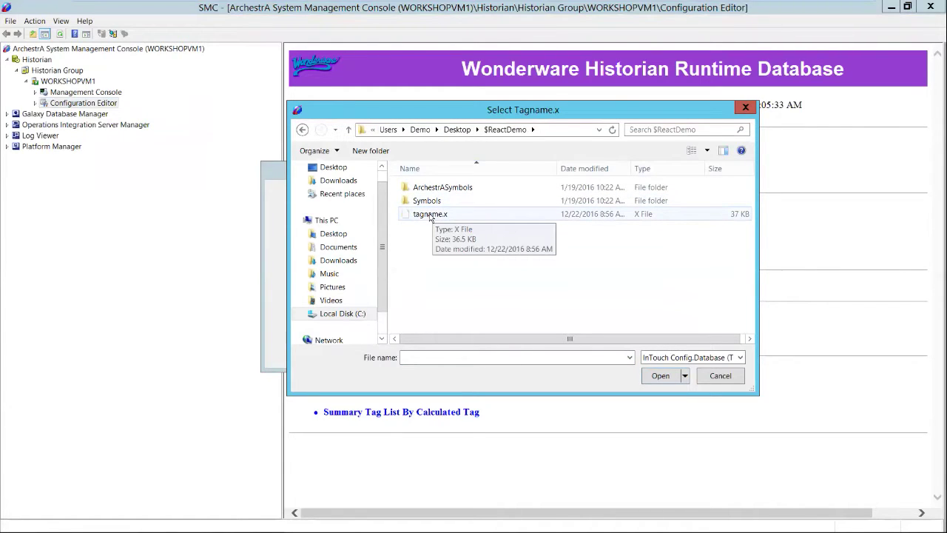
double_click(430, 215)
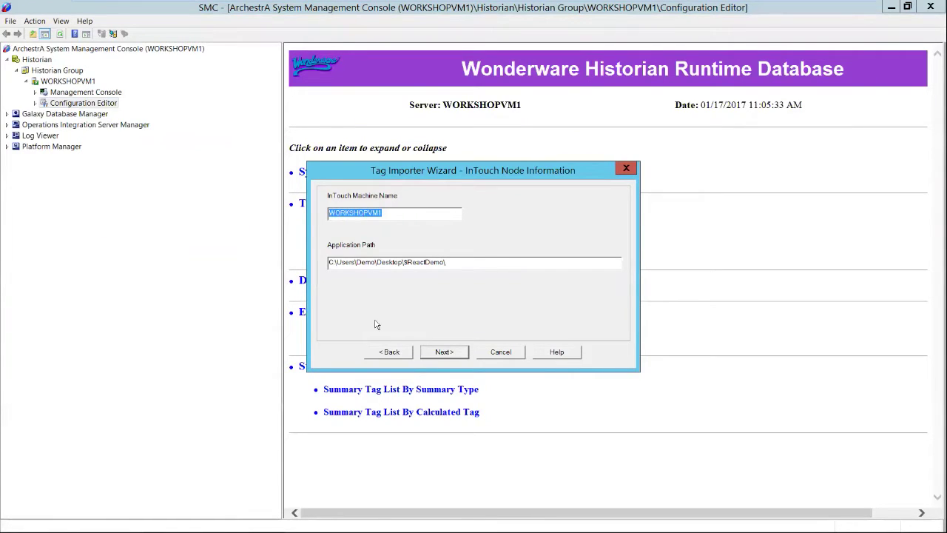
click(432, 351)
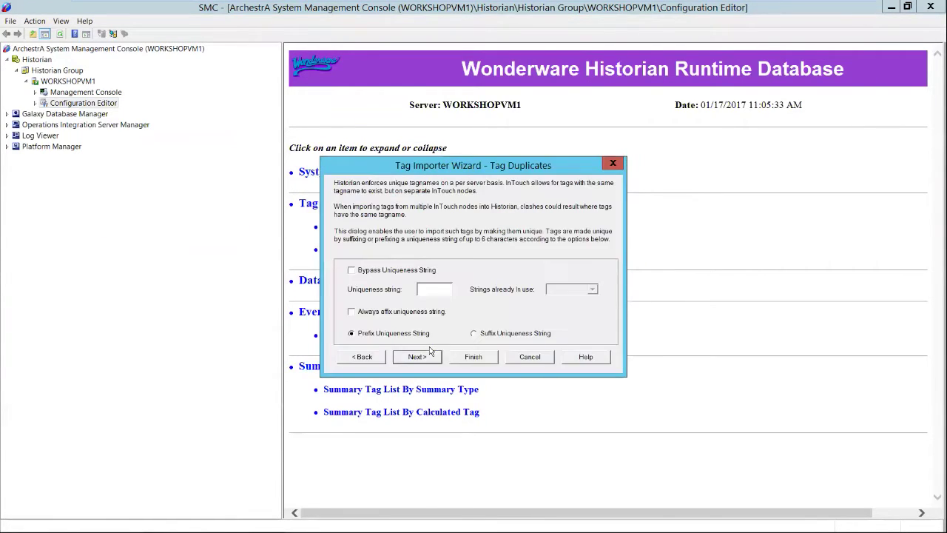
Step: Bypass the uniqueness string for duplicate tags and continue to the tag filter
click(353, 271)
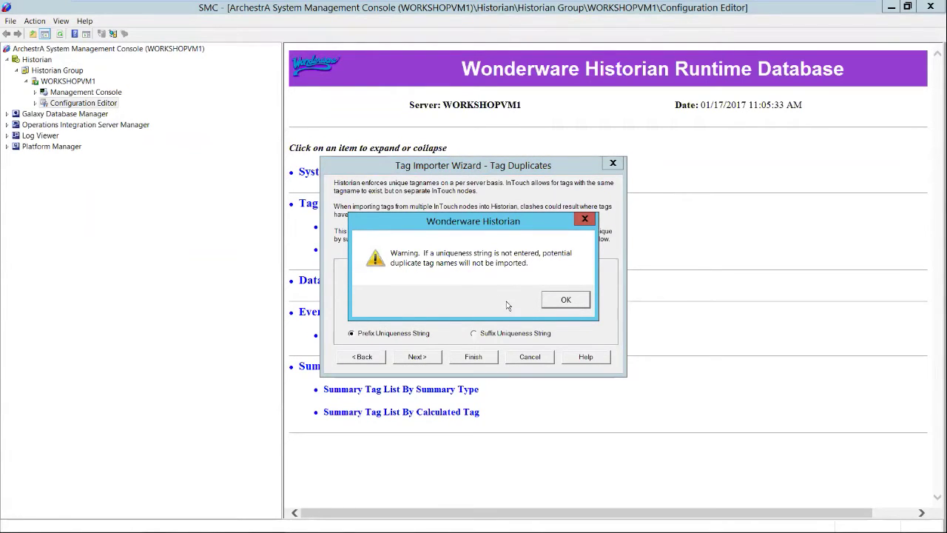
click(552, 305)
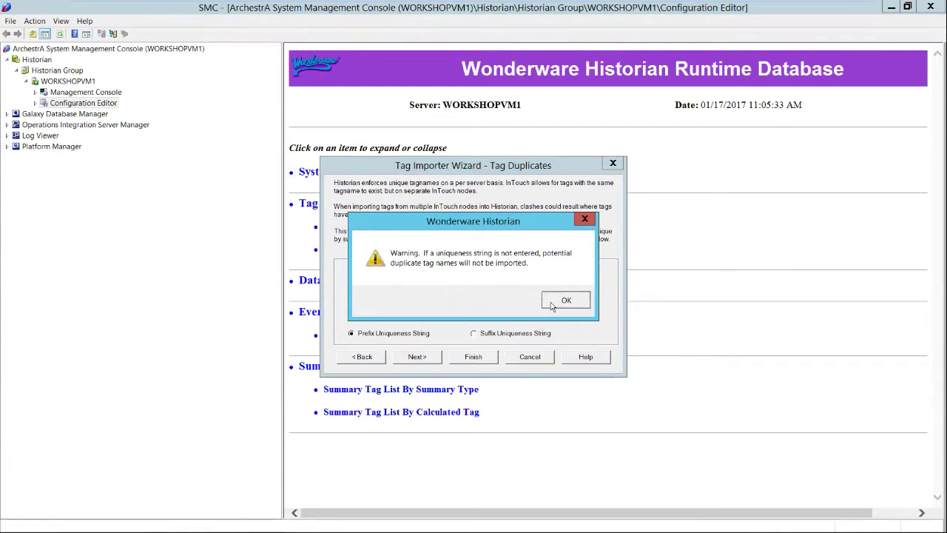
click(417, 358)
Step: Filter the import to all tag categories, restricted to all logged tags only
click(341, 233)
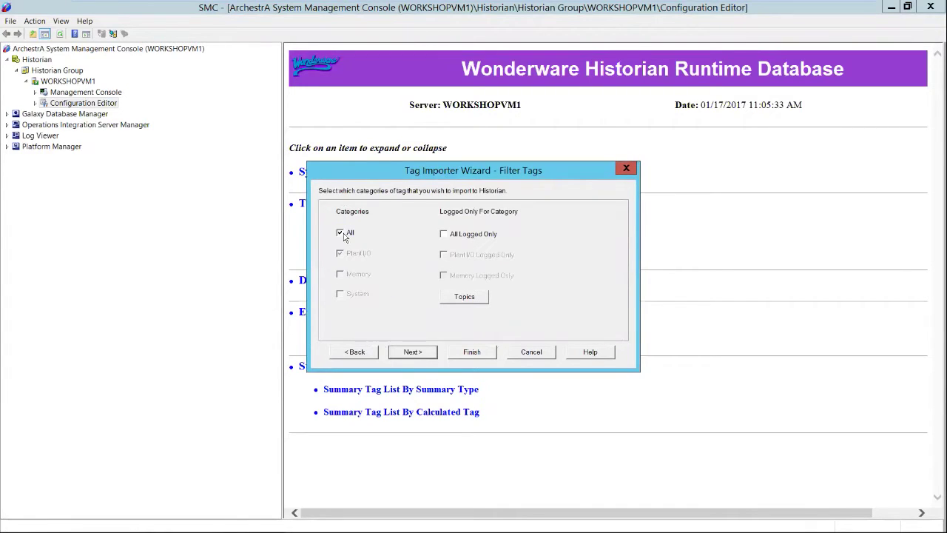
click(444, 235)
click(413, 352)
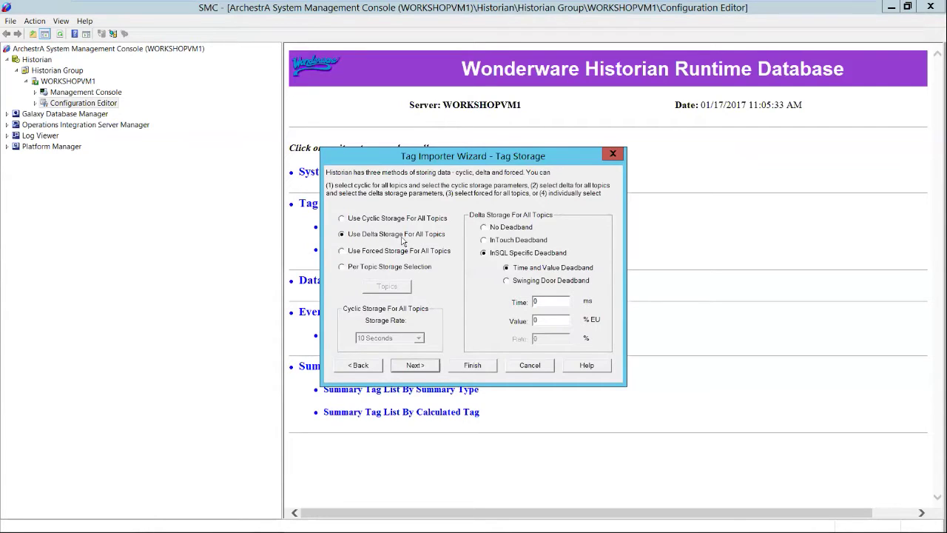
Step: Accept delta storage for all topics, run the tag import and close its status report
click(426, 368)
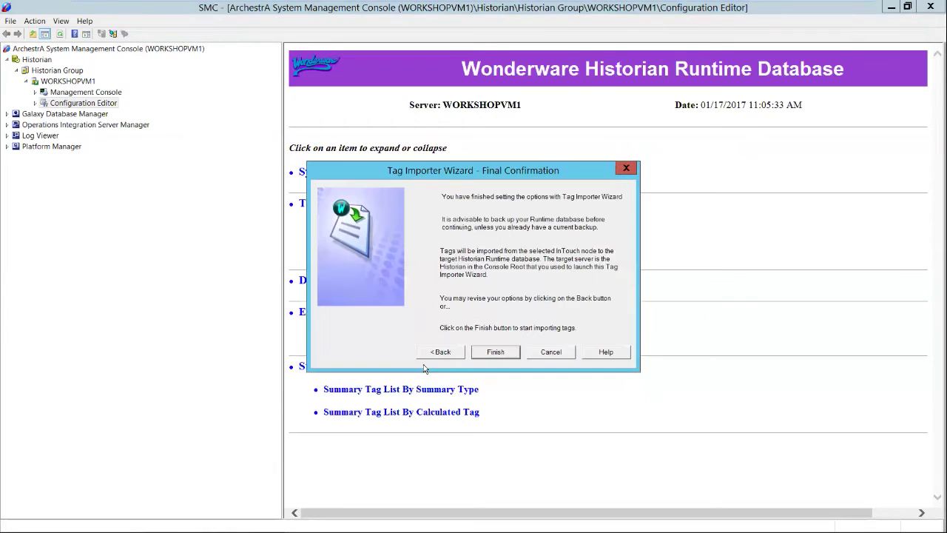
click(496, 353)
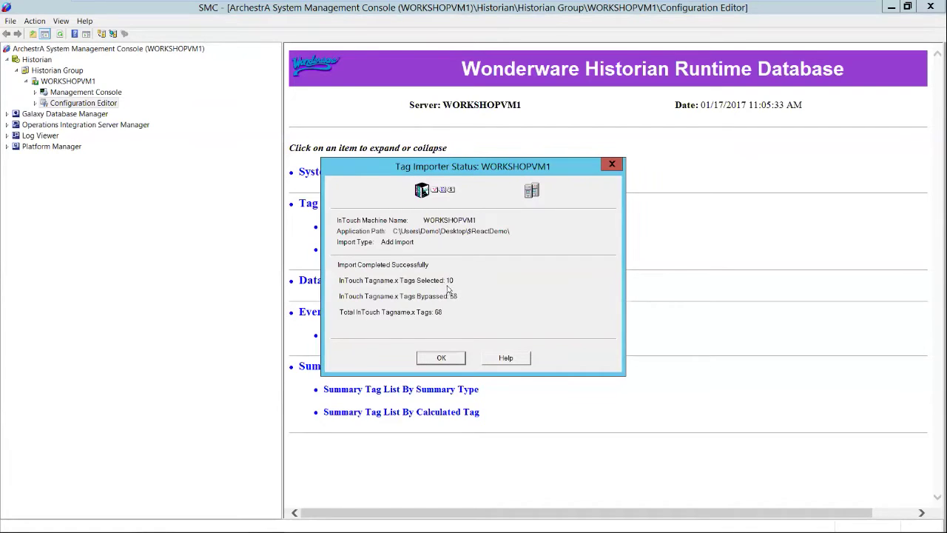
click(447, 356)
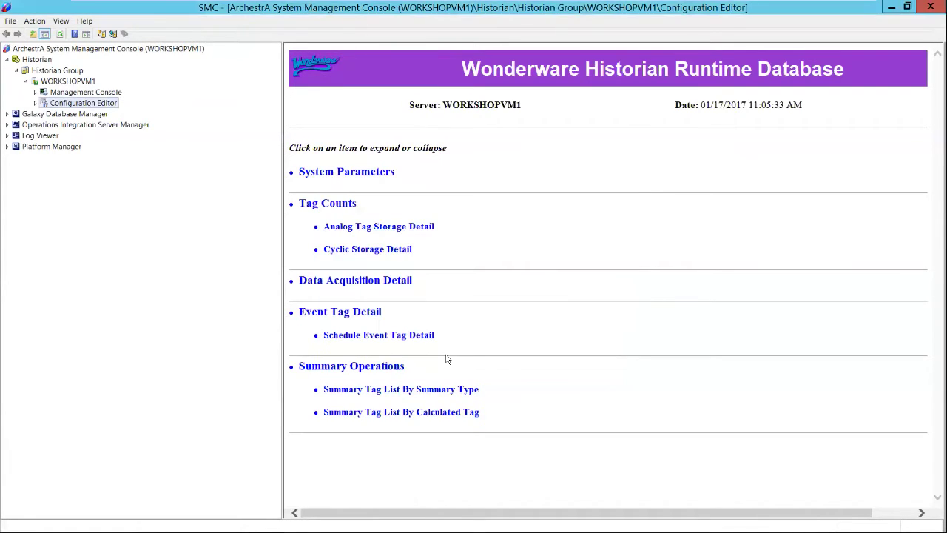
Step: Display the Configuration Editor's pending changes and commit them to the Historian database
right_click(104, 108)
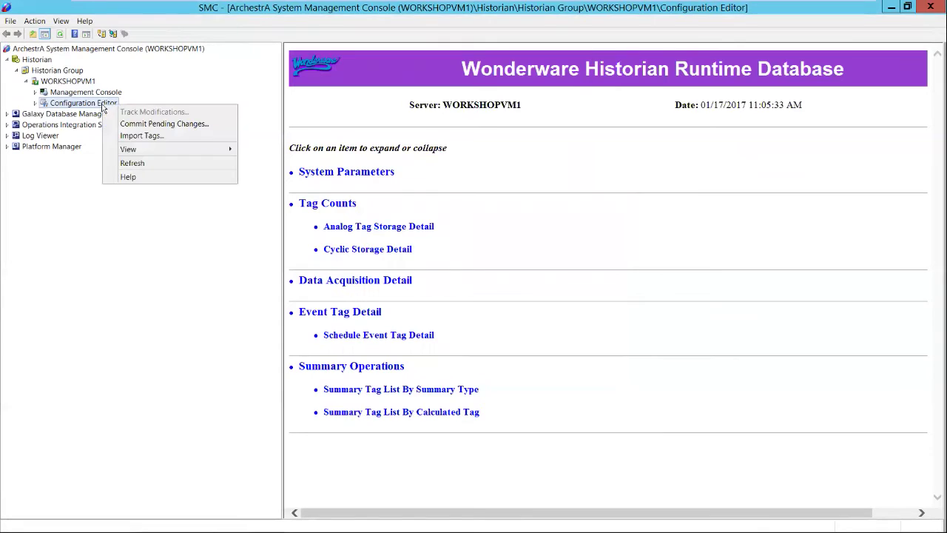
click(155, 126)
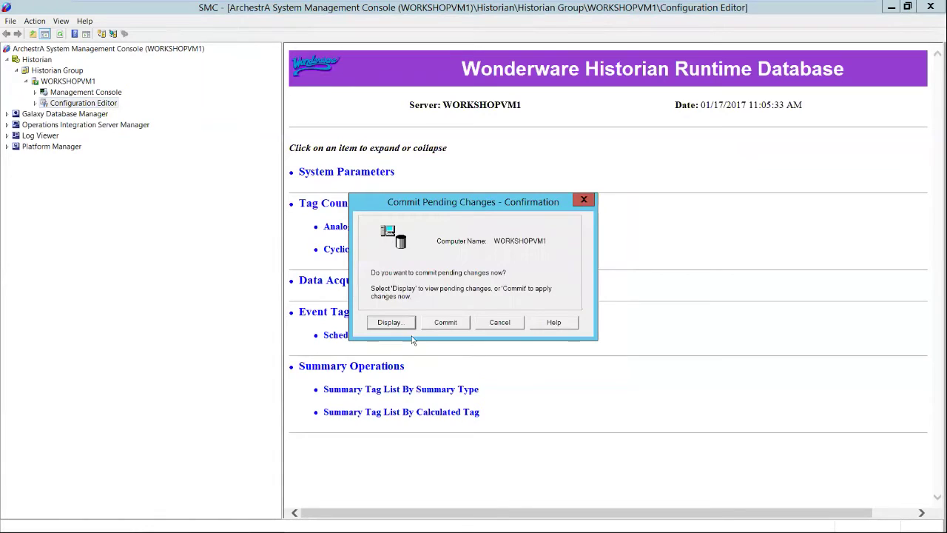
click(393, 322)
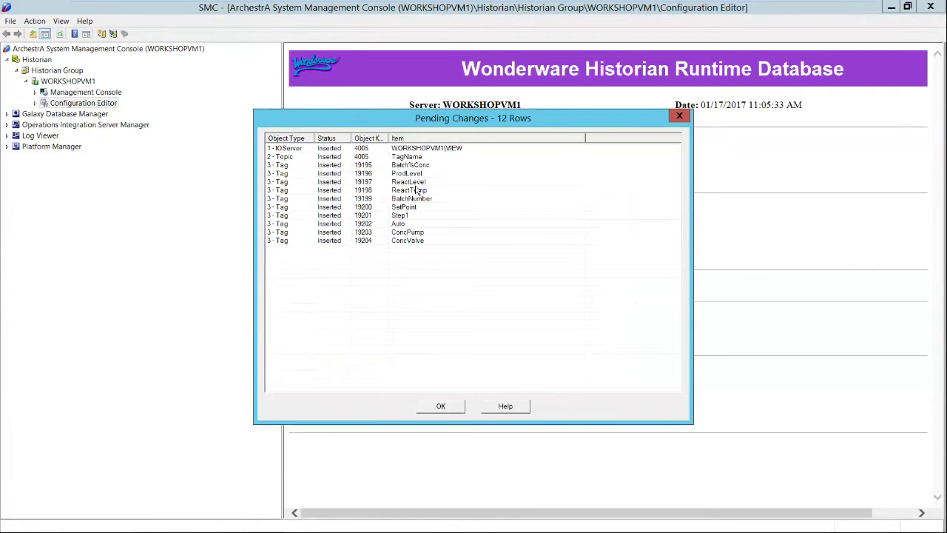
click(447, 405)
click(456, 323)
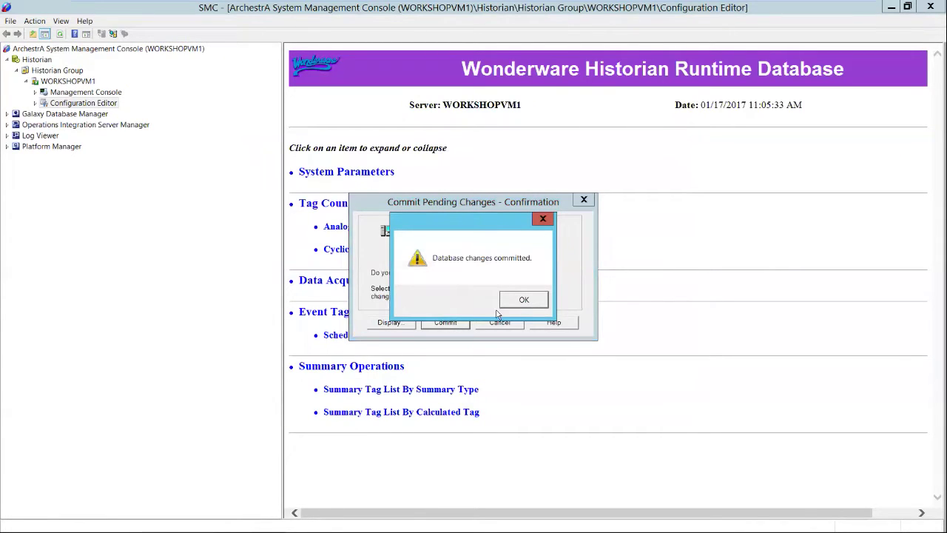
click(524, 300)
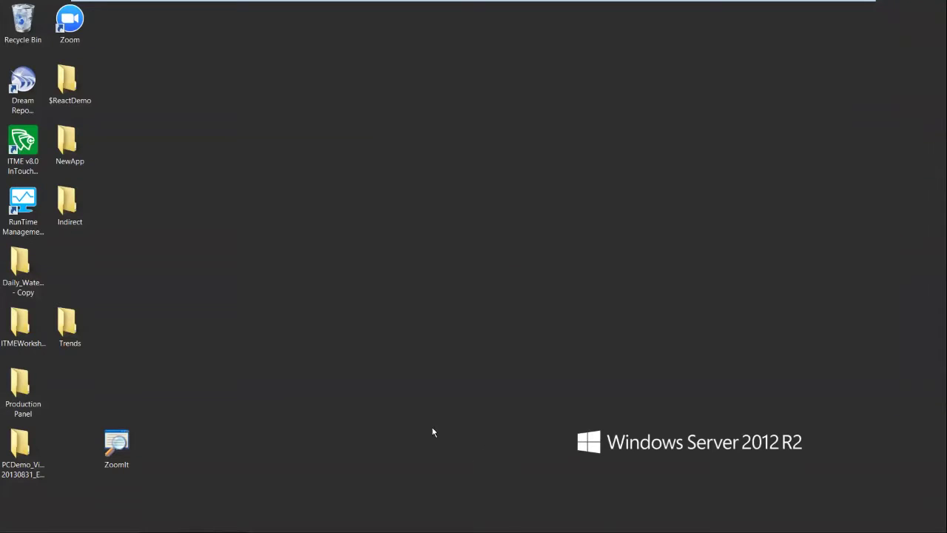
Step: Switch to the Trend application and open its server list configuration
mouse_move(158, 530)
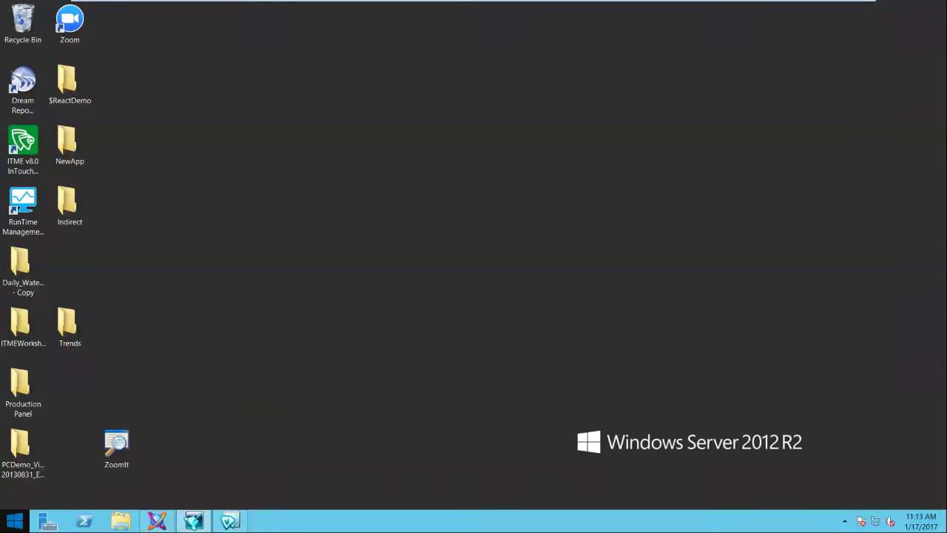
click(14, 522)
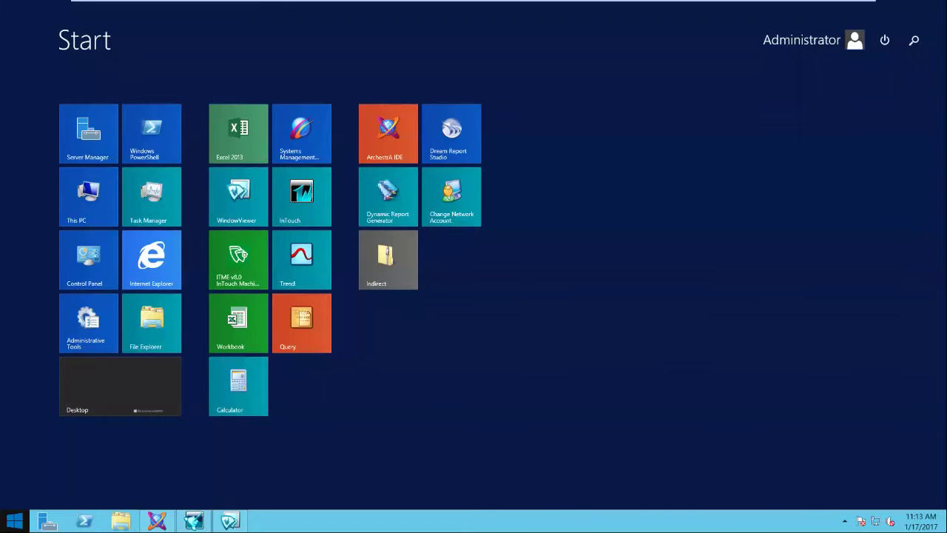
click(306, 259)
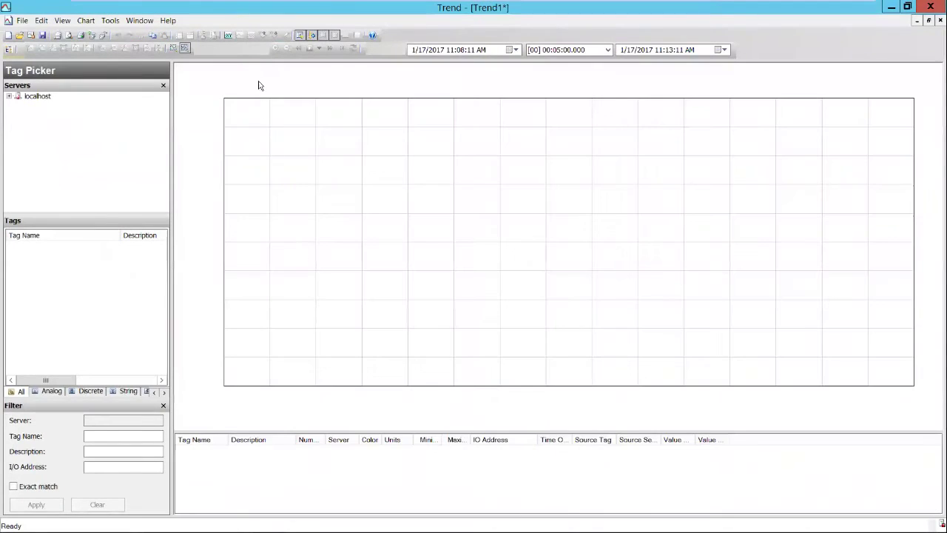
click(111, 20)
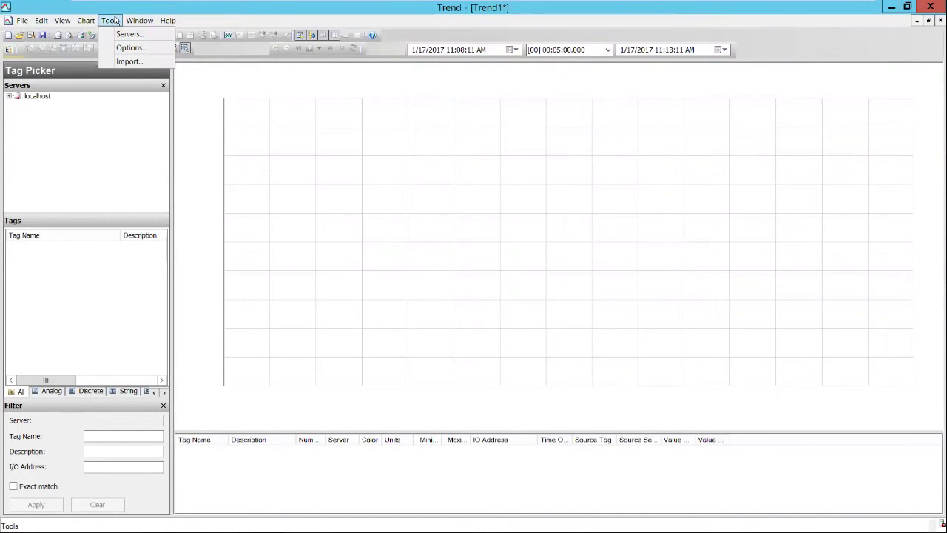
click(130, 36)
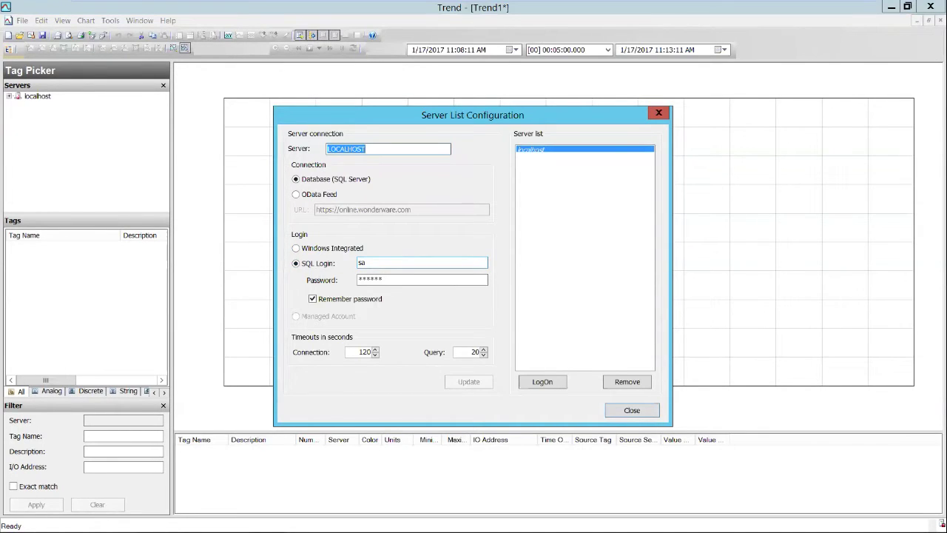
Step: Log on to the localhost server with the stored SQL login credentials and close the server configuration
click(362, 262)
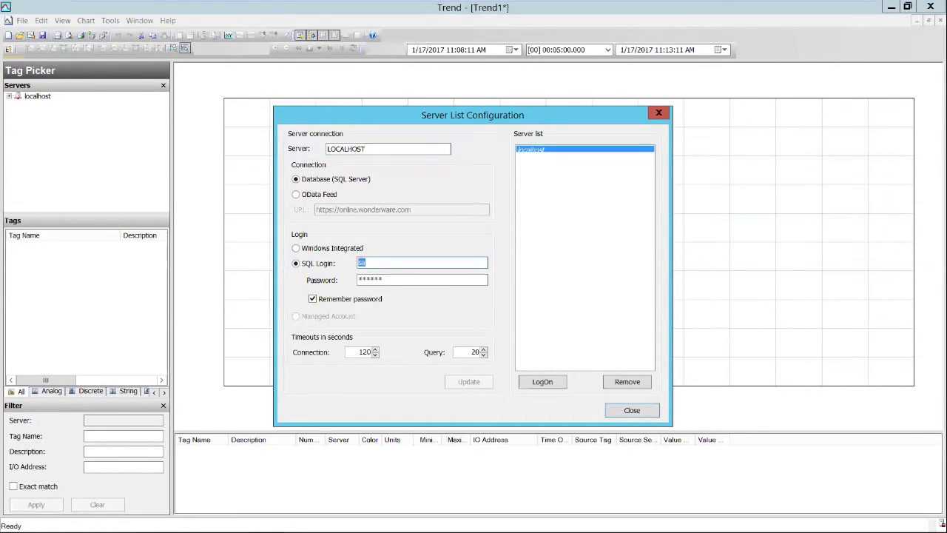
click(381, 280)
drag(380, 279, 359, 281)
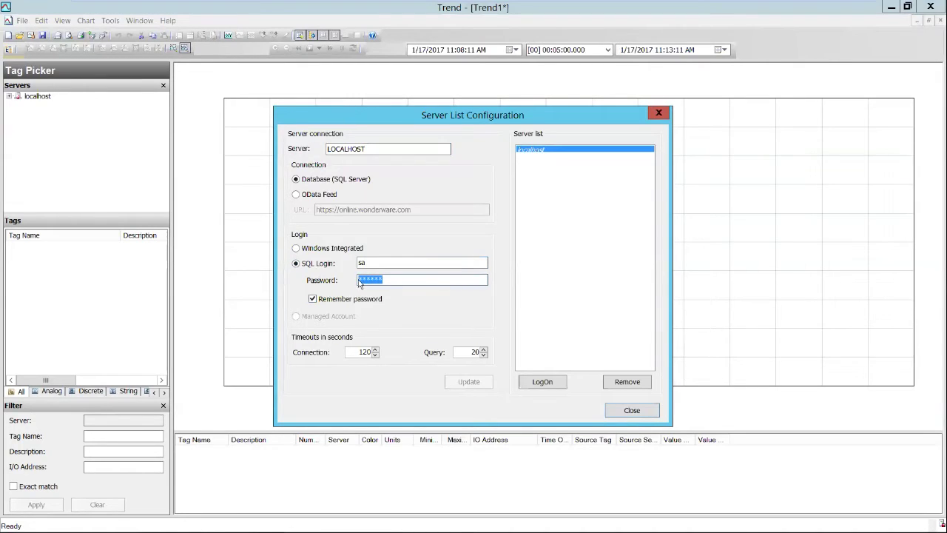
click(383, 279)
click(561, 384)
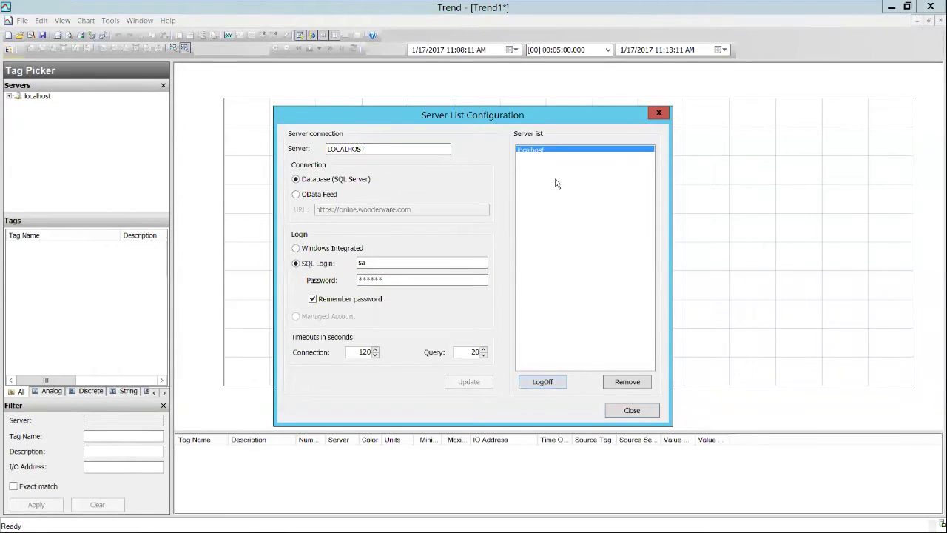
click(636, 411)
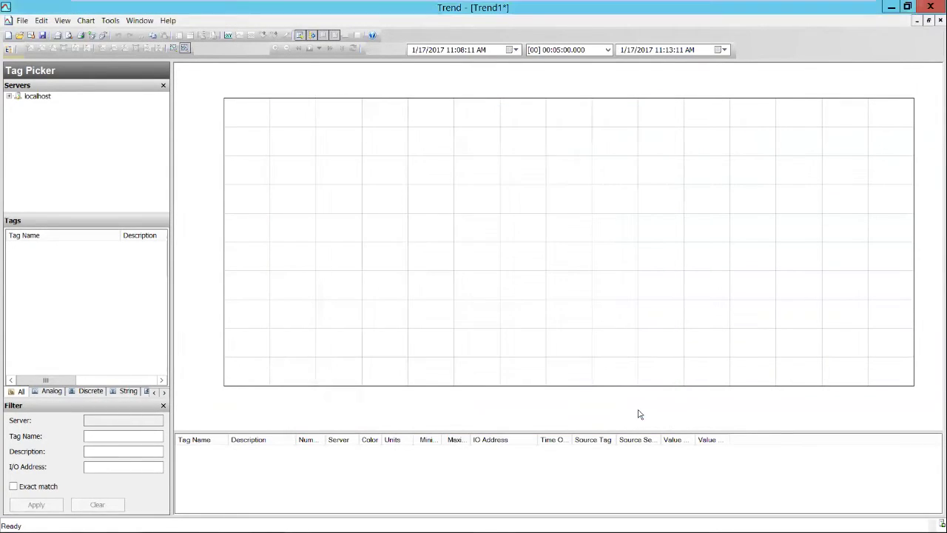
Step: List the localhost server's tags in the Tag Picker and browse through them
click(33, 96)
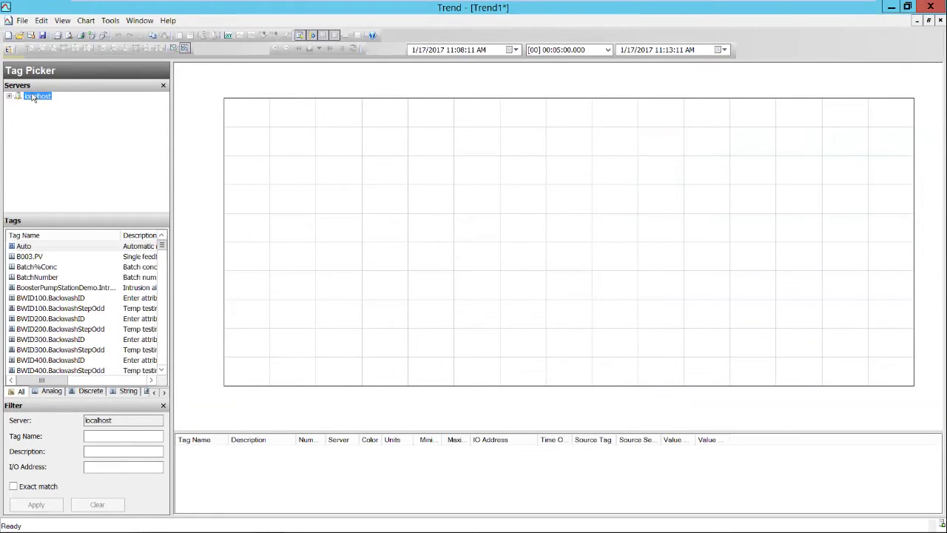
mouse_move(161, 249)
mouse_down()
mouse_move(158, 288)
mouse_move(158, 239)
mouse_move(160, 264)
mouse_up()
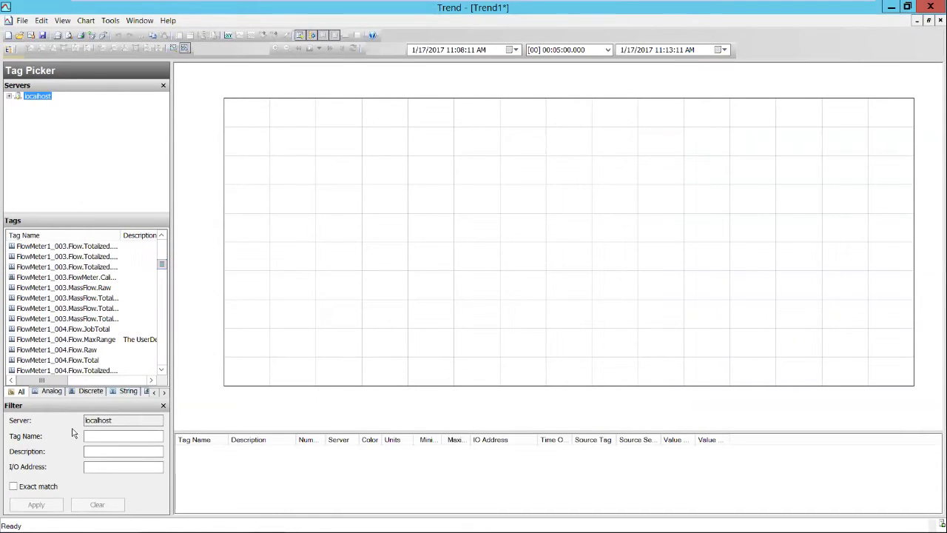
right_click(93, 143)
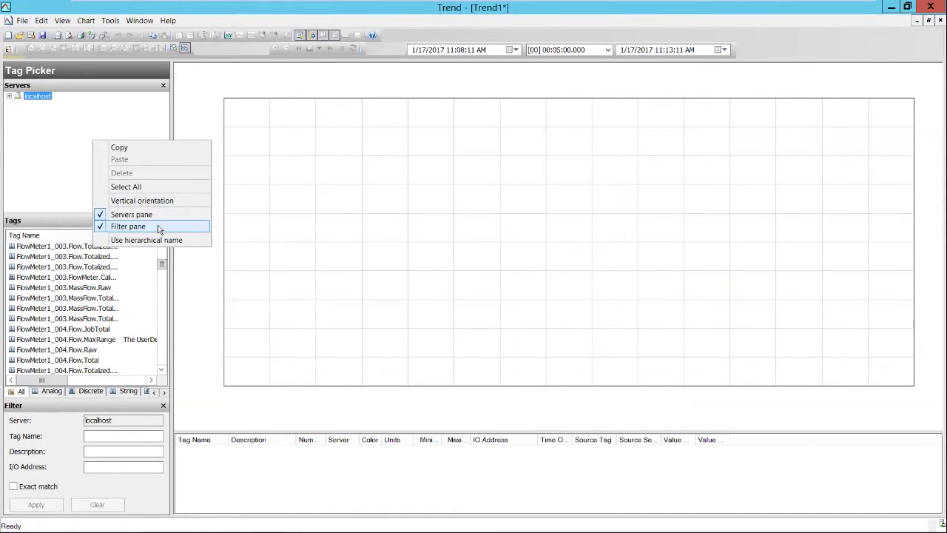
click(21, 188)
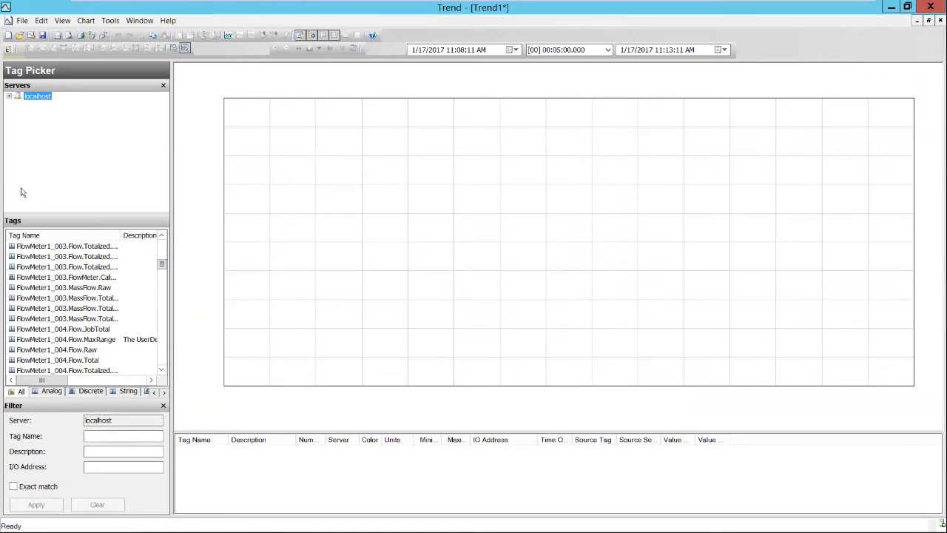
Step: Filter the Tag Picker by the tag name "react" and add the ReactLevel tag to the trend chart
click(118, 436)
text(react)
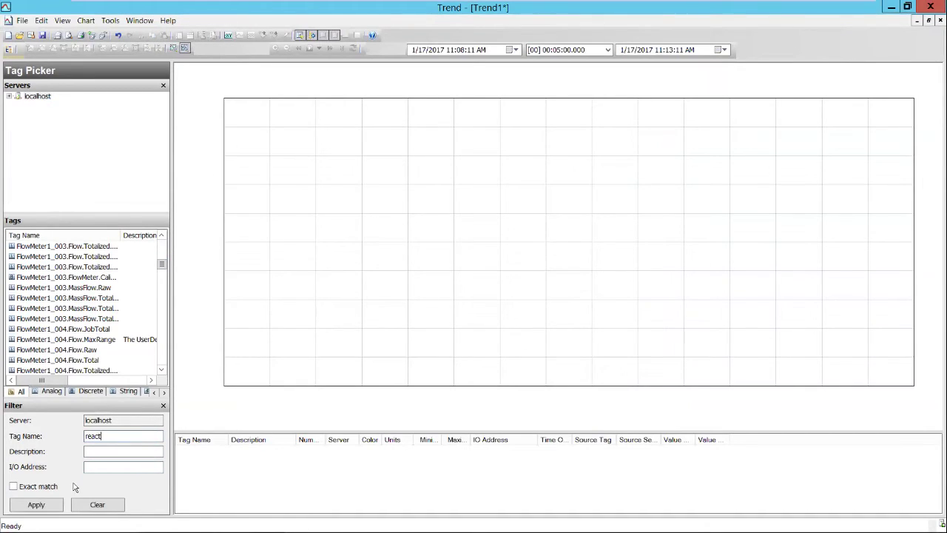
click(48, 506)
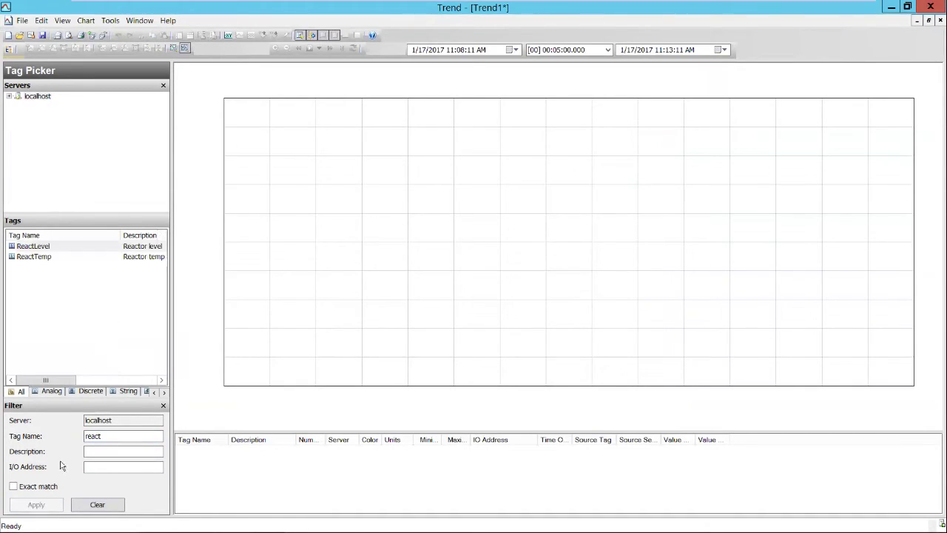
double_click(47, 247)
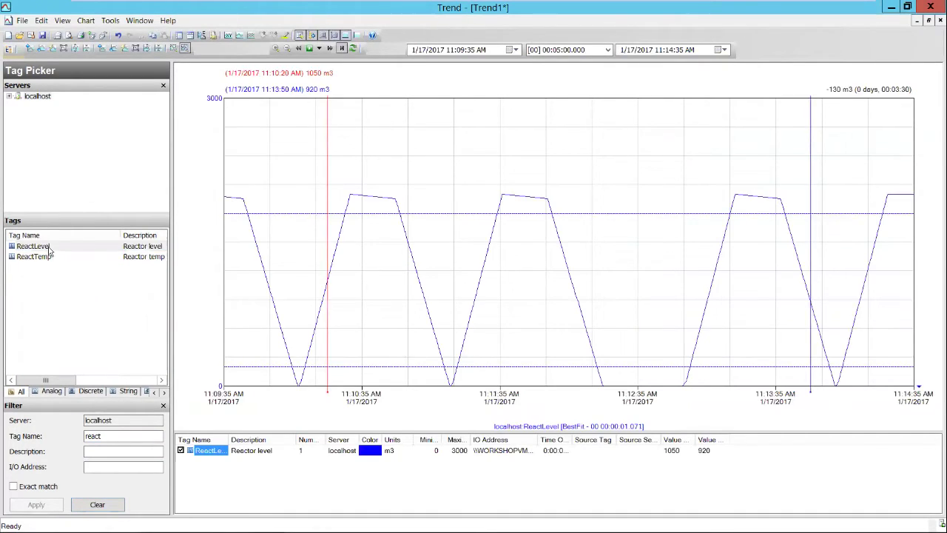
Step: Turn on live mode for the trend and set the chart's time span to 10 minutes
click(310, 50)
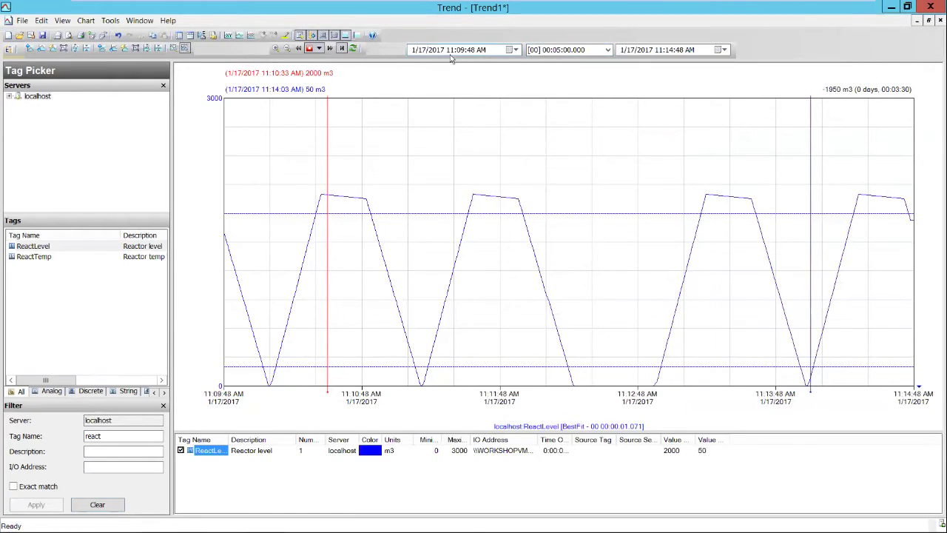
click(418, 50)
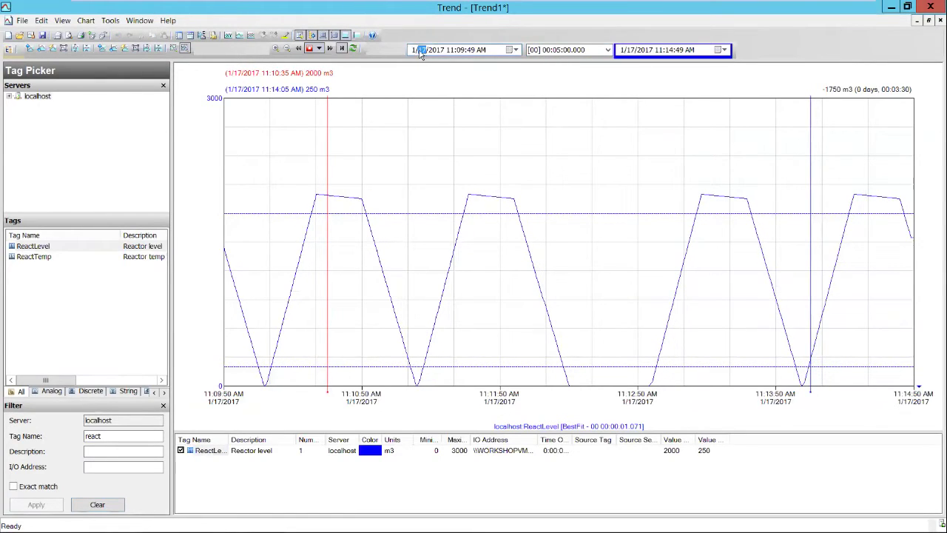
click(453, 50)
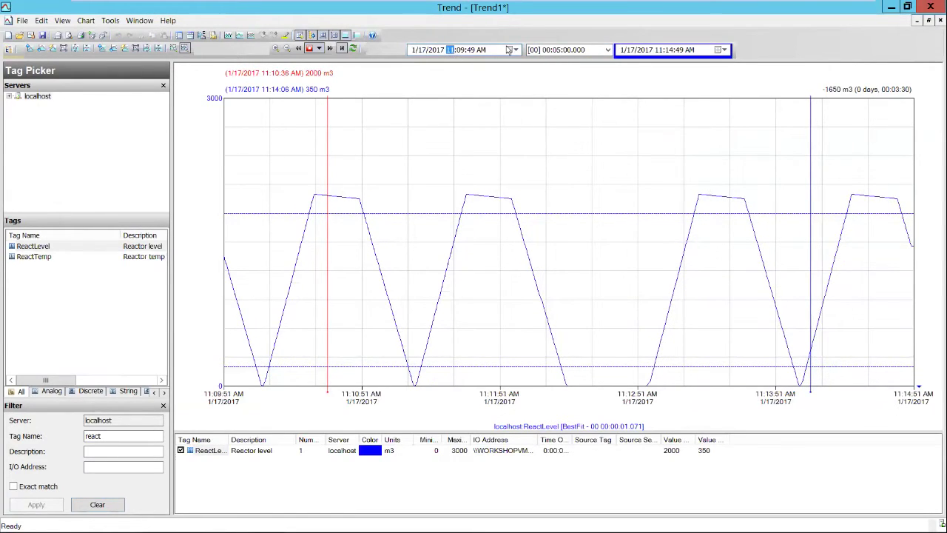
click(607, 49)
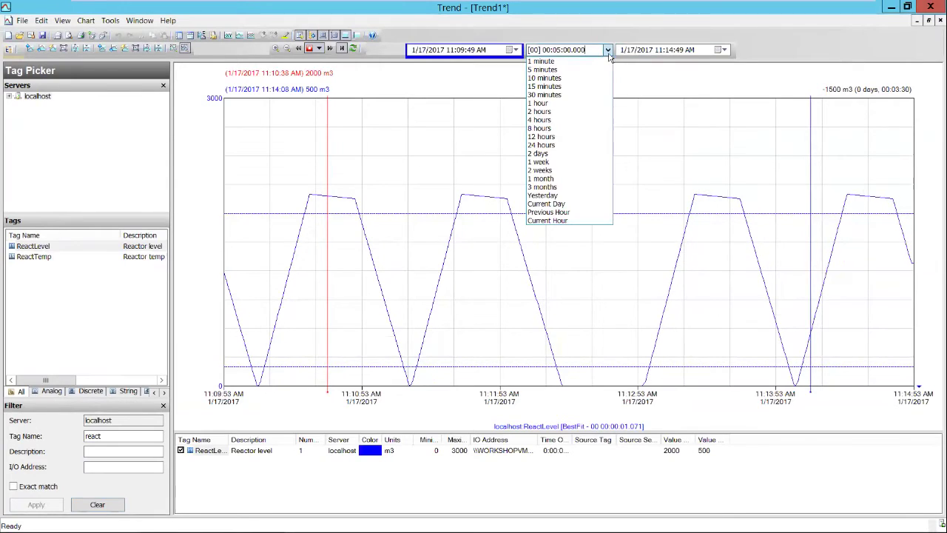
click(579, 81)
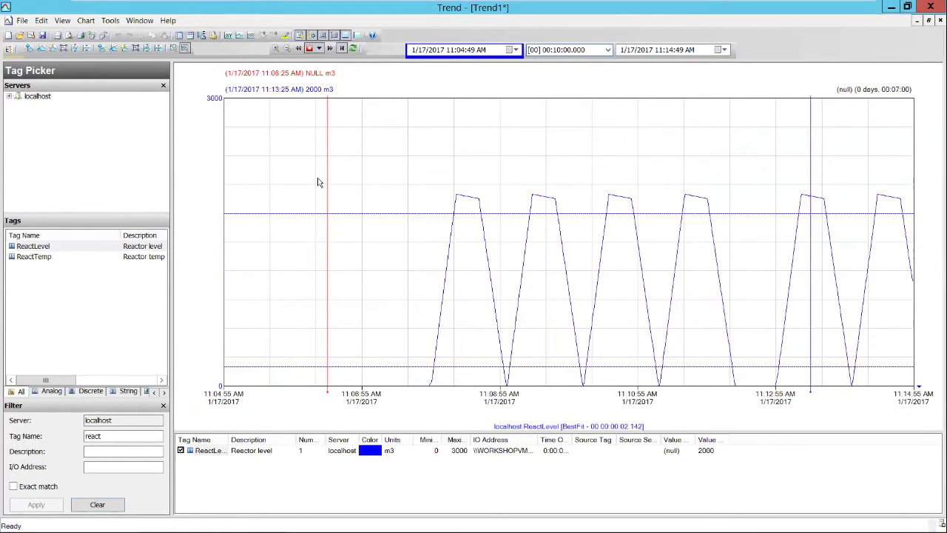
Step: Move the X1 cursor along the ReactLevel trace and back to before the data begins, and widen the Value at X1 column
drag(326, 183, 422, 175)
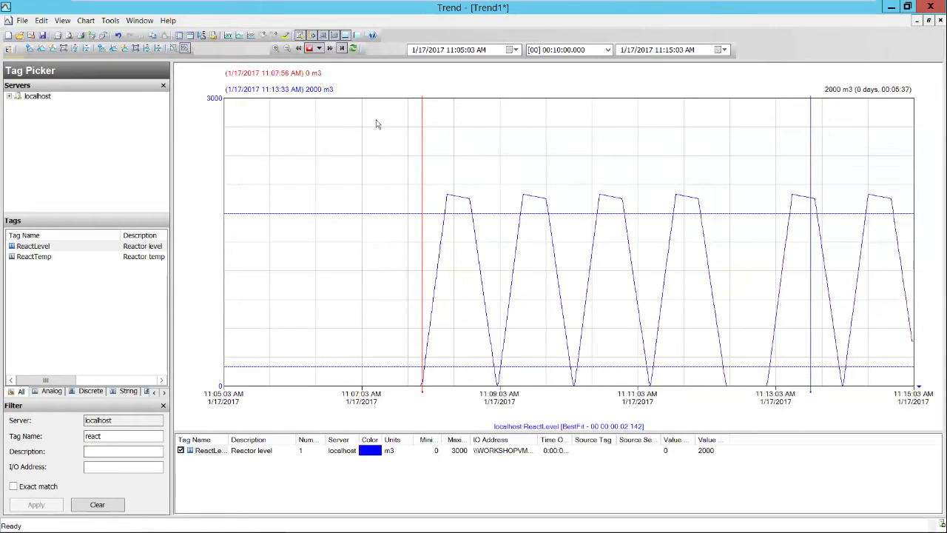
drag(423, 129, 430, 129)
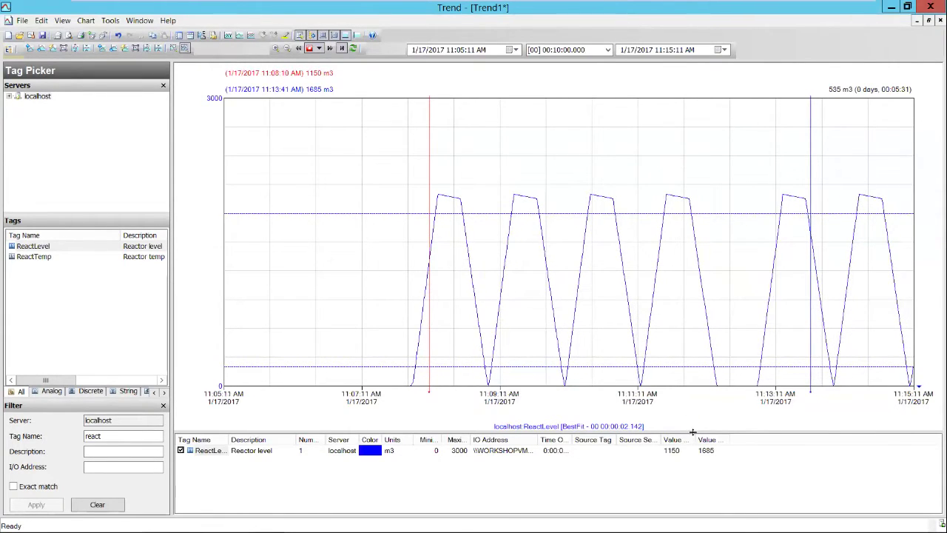
drag(696, 441, 728, 441)
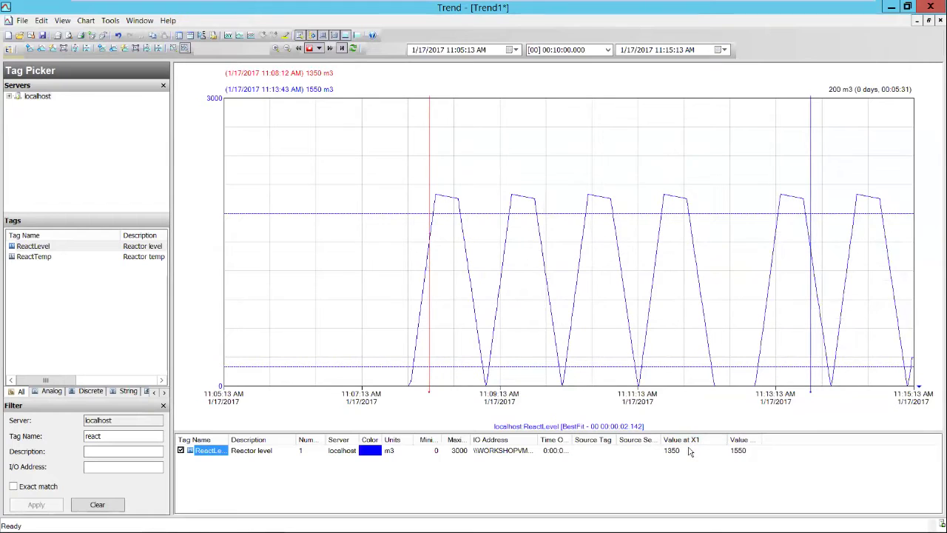
drag(430, 126, 322, 130)
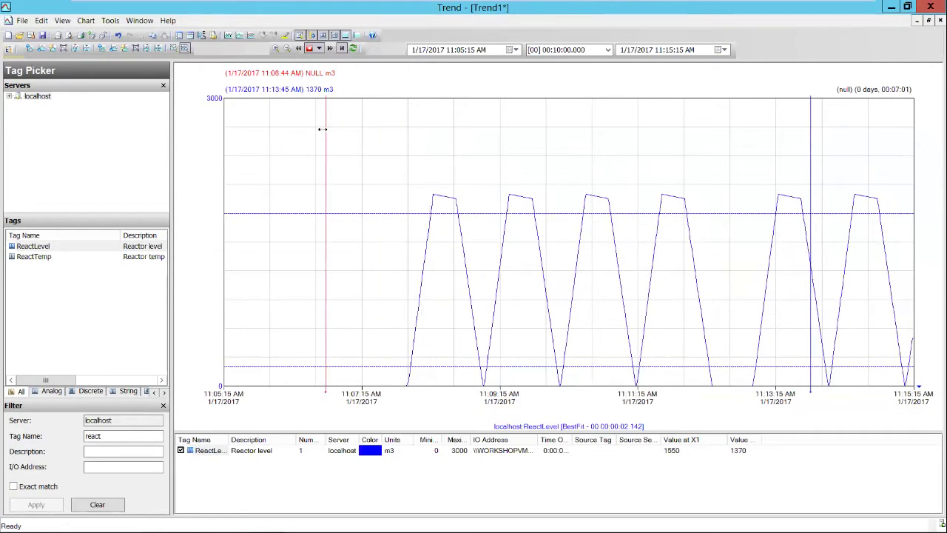
Step: Move the X2 cursor across the trace to the latest time and widen the Value at X2 and Tag Name columns
drag(806, 131, 598, 156)
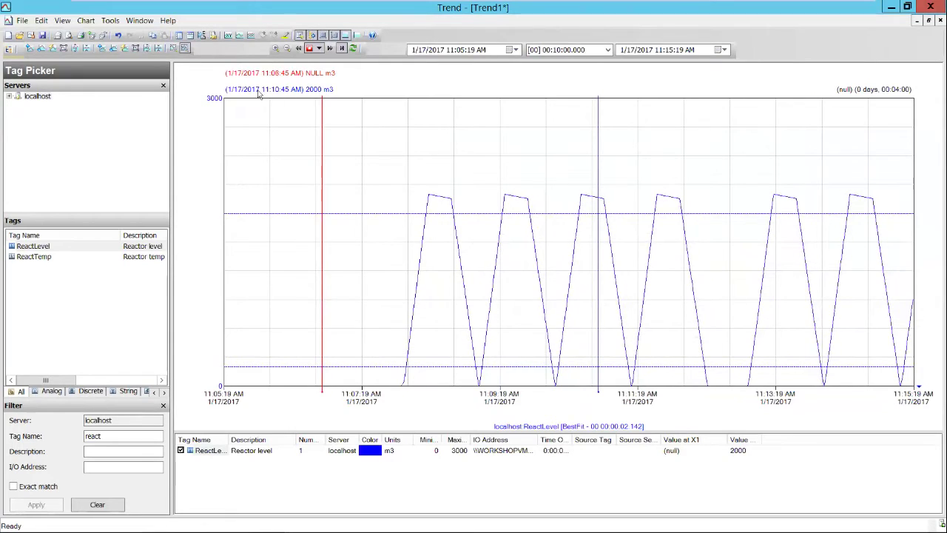
drag(599, 131, 752, 74)
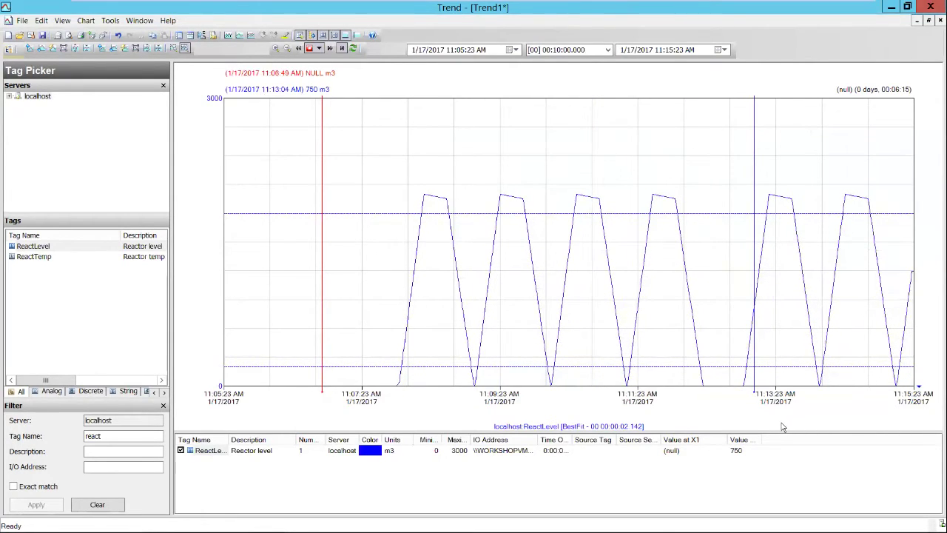
drag(771, 439, 800, 440)
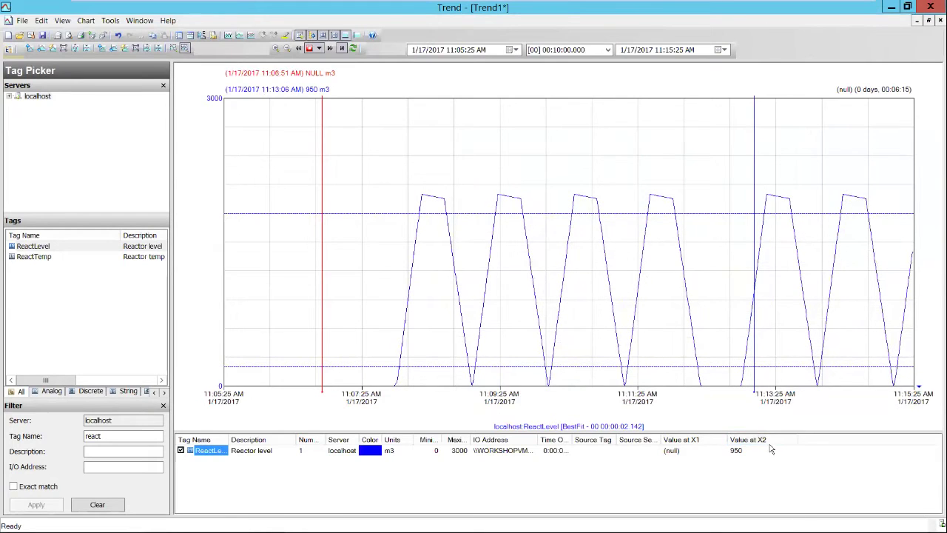
drag(754, 168, 917, 153)
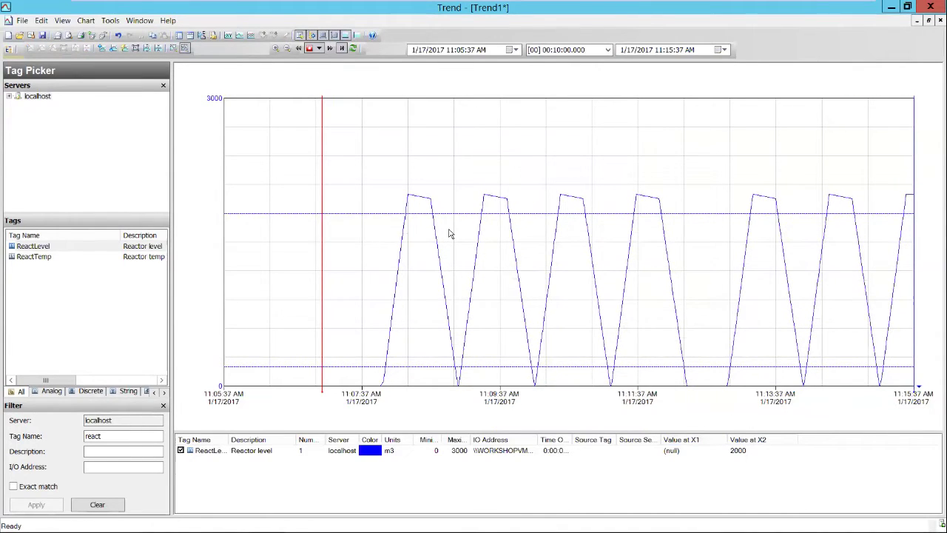
double_click(229, 440)
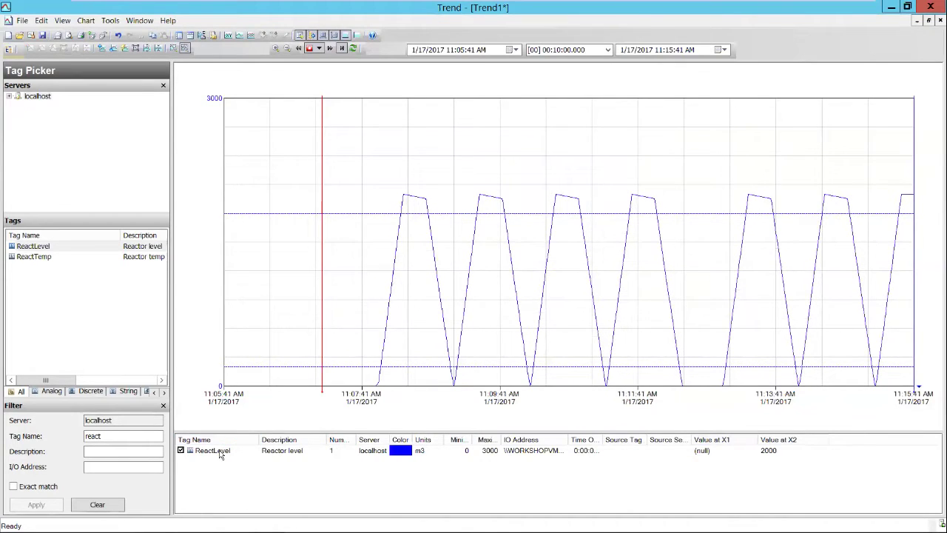
Step: Review the ReactLevel tag's pen configuration, color choices and retrieval style without changing them
double_click(219, 453)
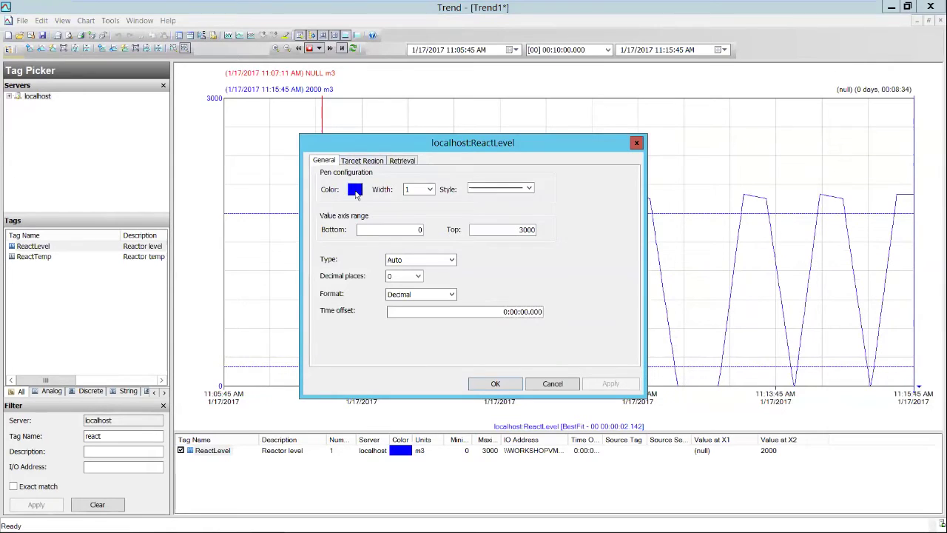
click(356, 191)
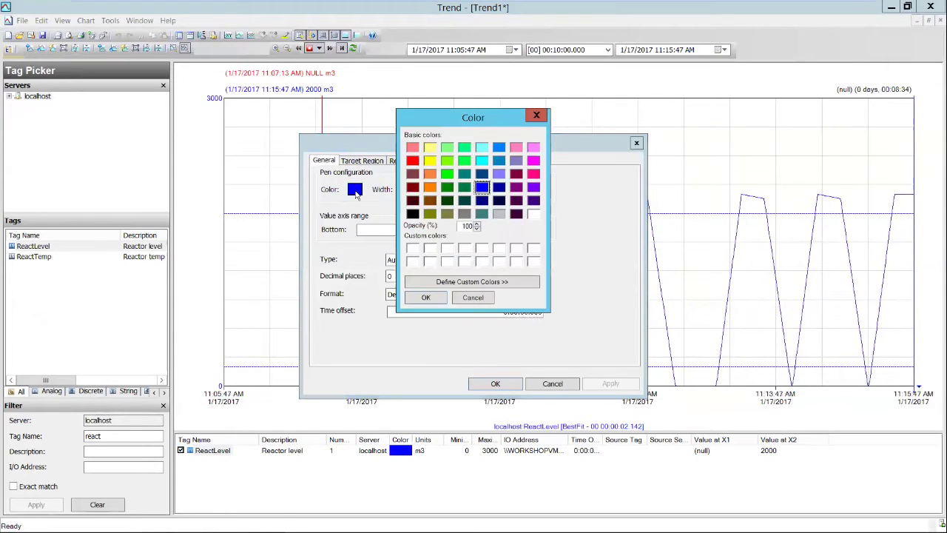
click(474, 298)
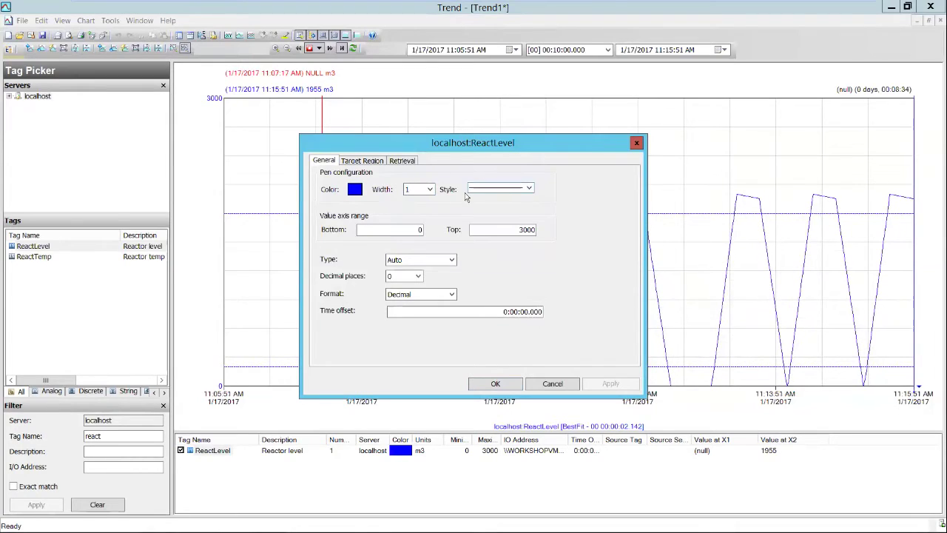
click(406, 162)
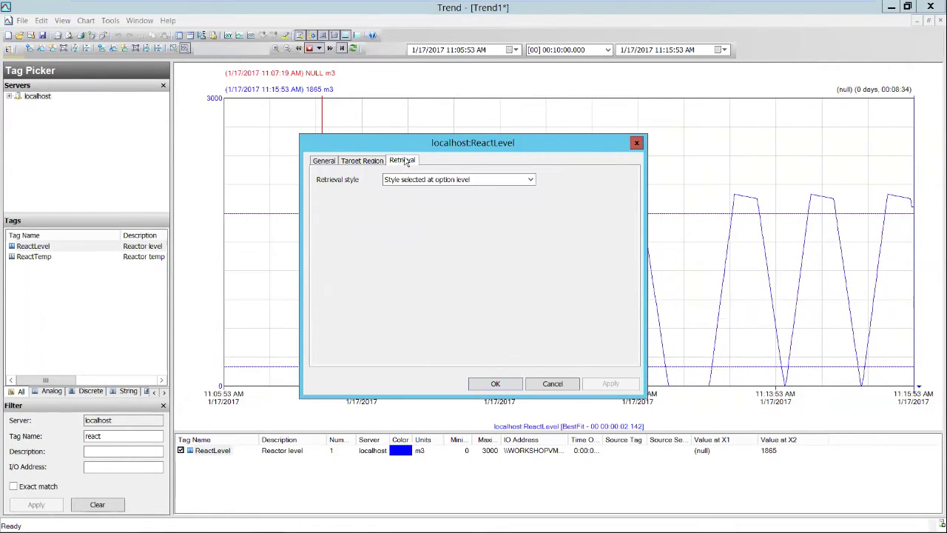
click(566, 385)
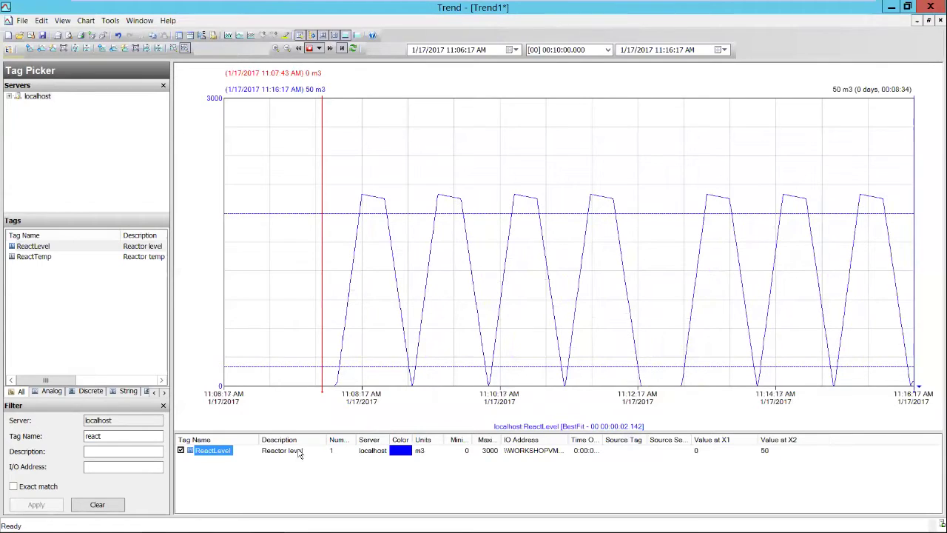
double_click(225, 453)
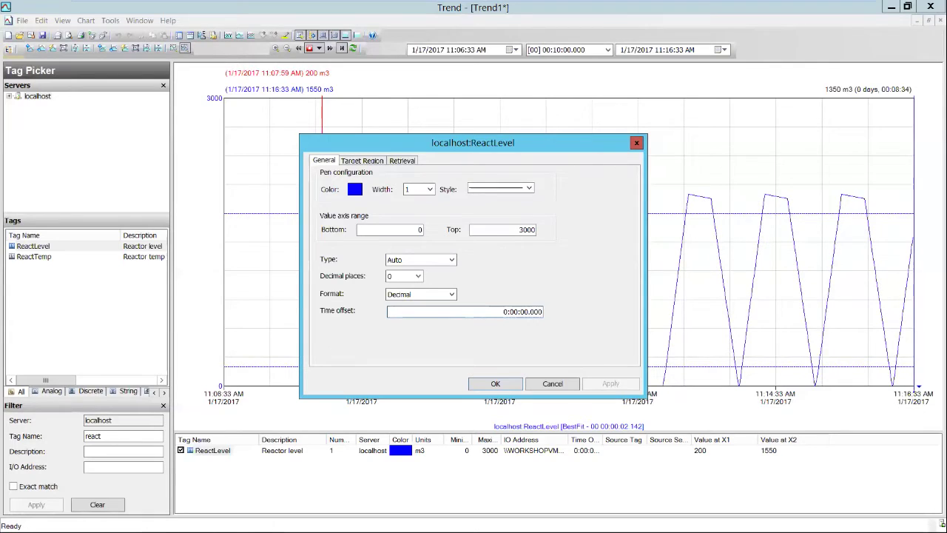
click(553, 384)
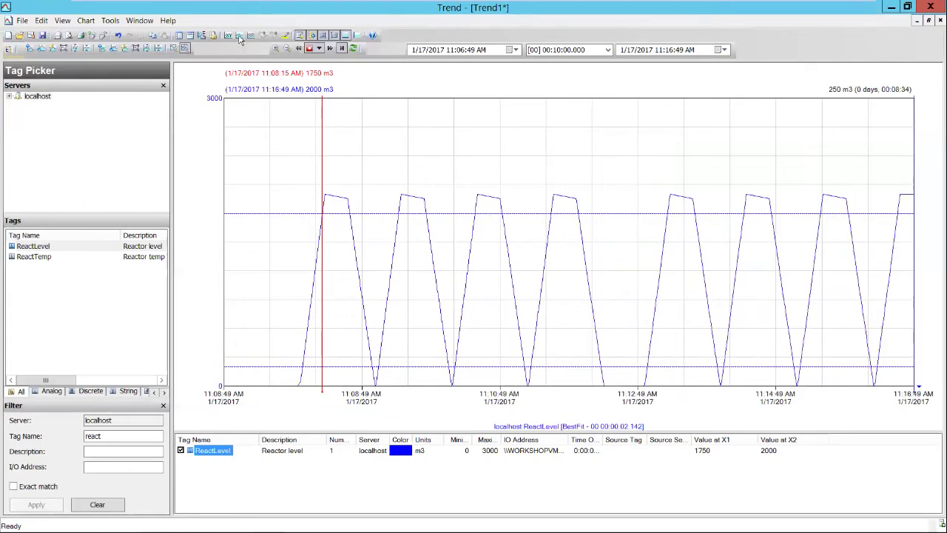
Step: In the trend's limit properties, enable the limit excursion for both the Hi and Lo limits
click(86, 21)
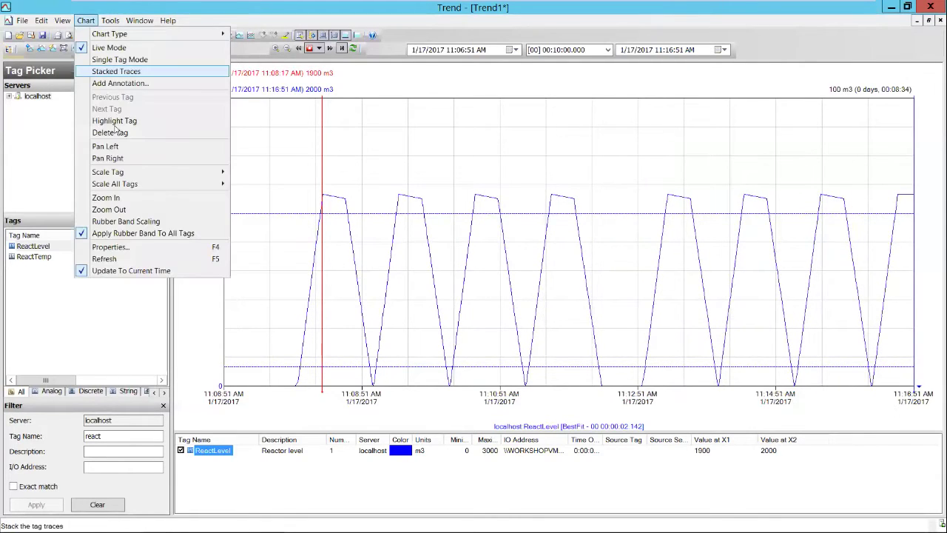
click(139, 249)
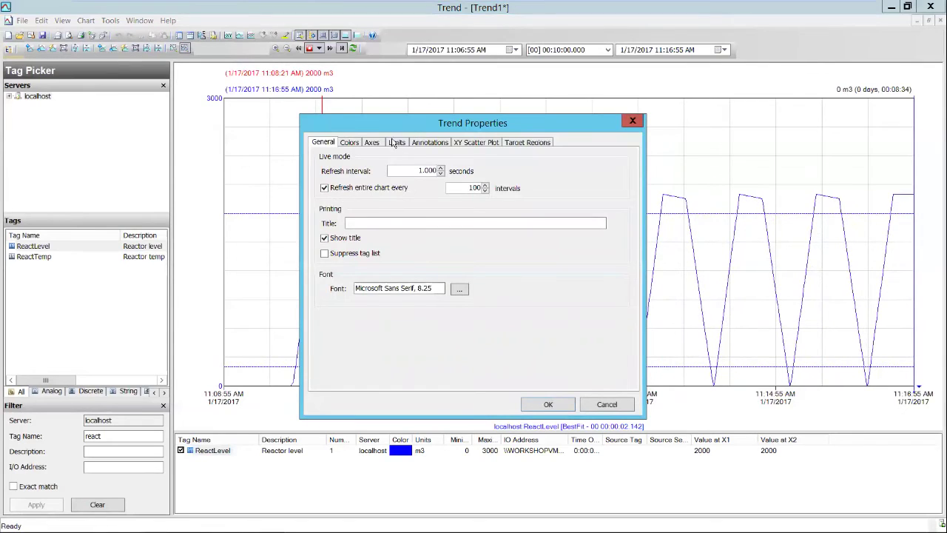
click(396, 142)
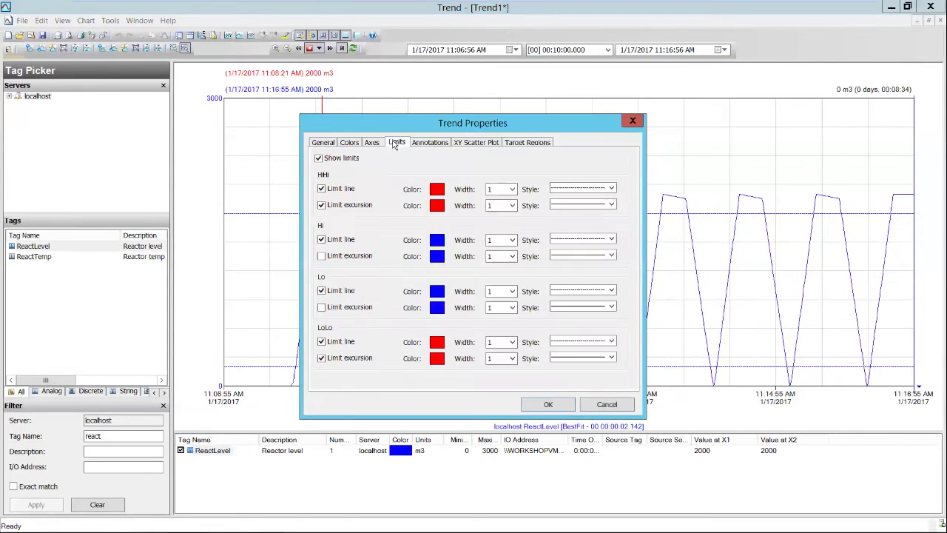
click(322, 257)
click(321, 307)
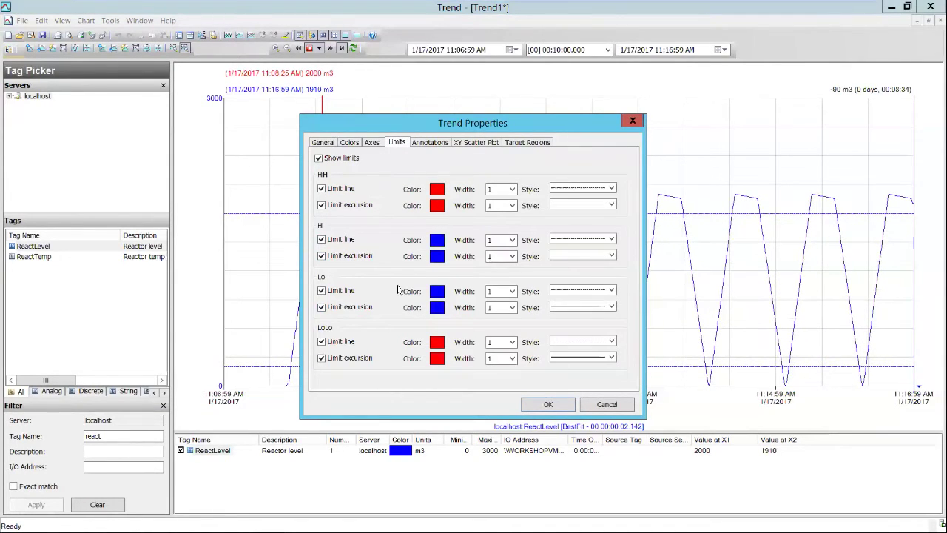
Step: Color the Hi limit excursion pink and the Lo limit excursion orange
click(442, 260)
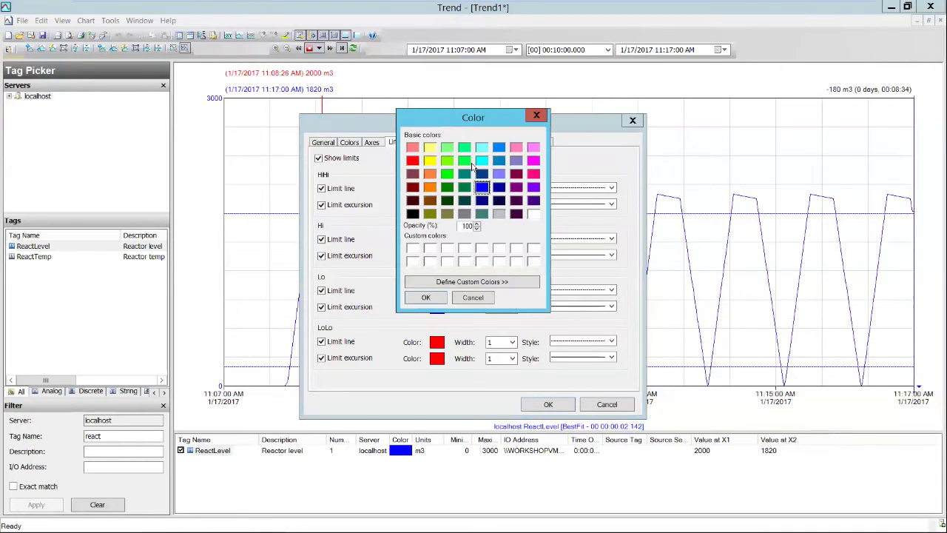
click(535, 174)
click(426, 298)
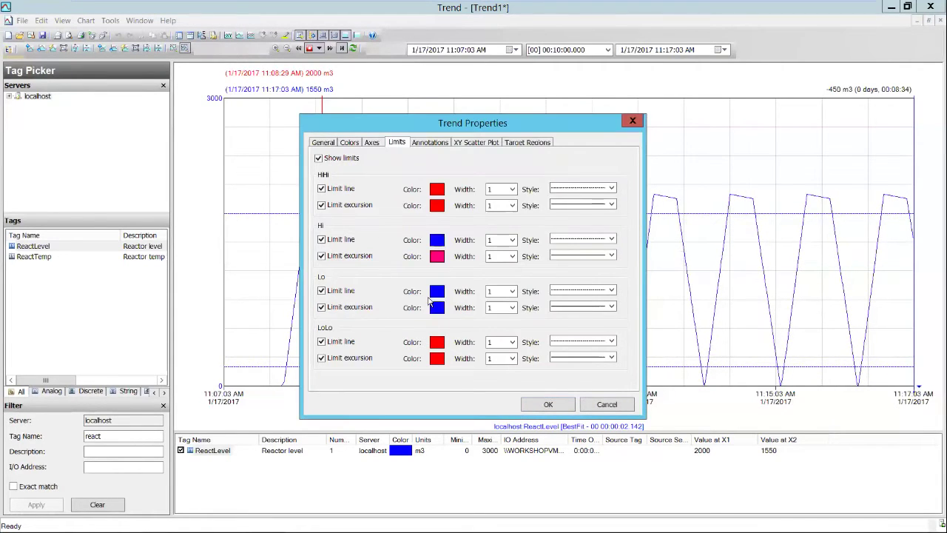
click(437, 308)
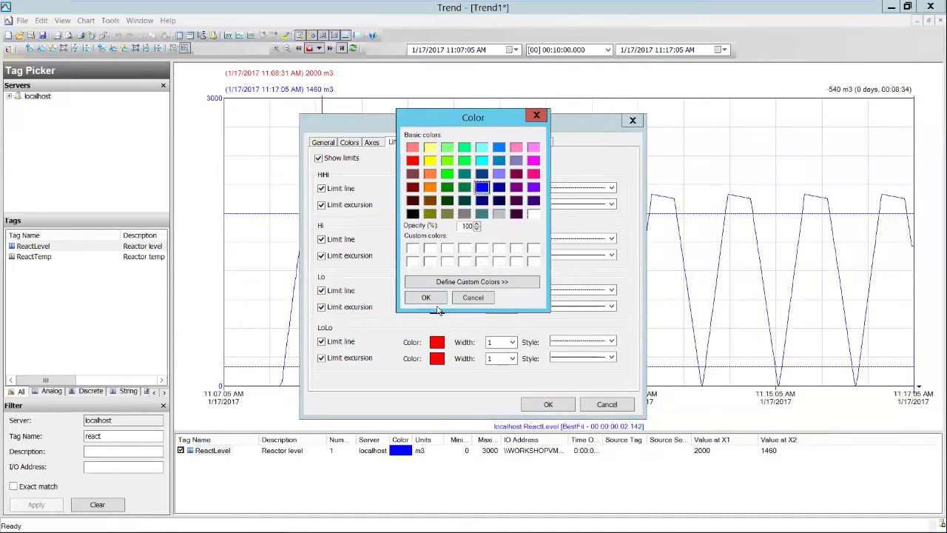
click(430, 189)
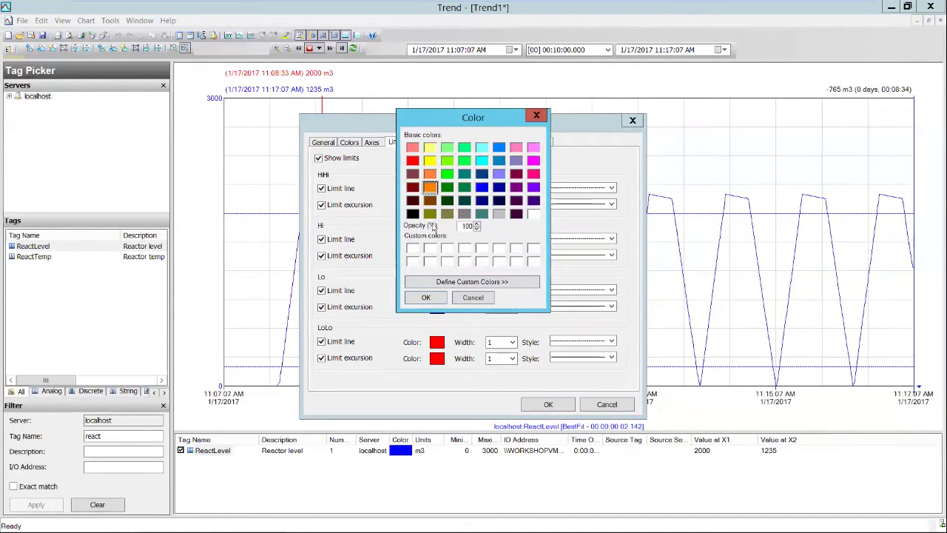
click(427, 296)
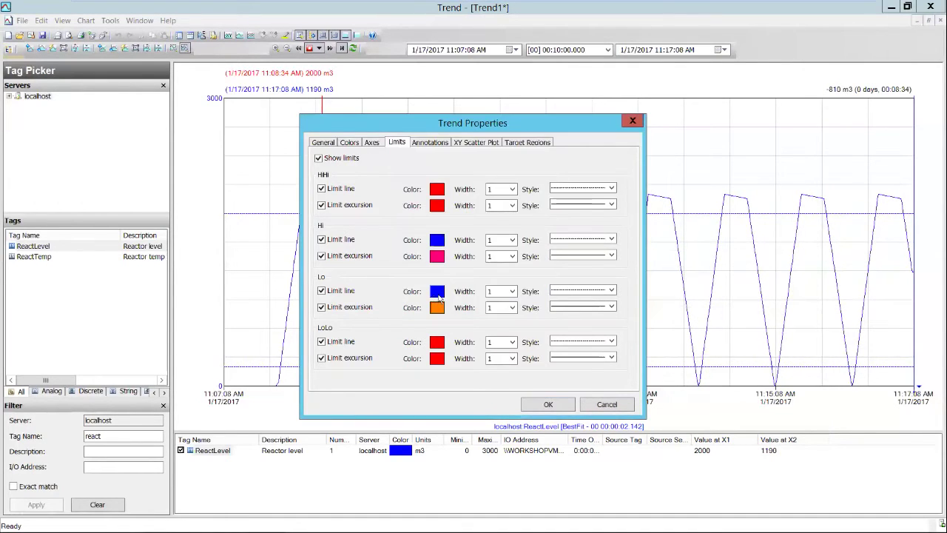
Step: Set the Hi limit excursion to width 2 with a dashed line style
click(511, 257)
click(497, 273)
click(592, 259)
click(591, 274)
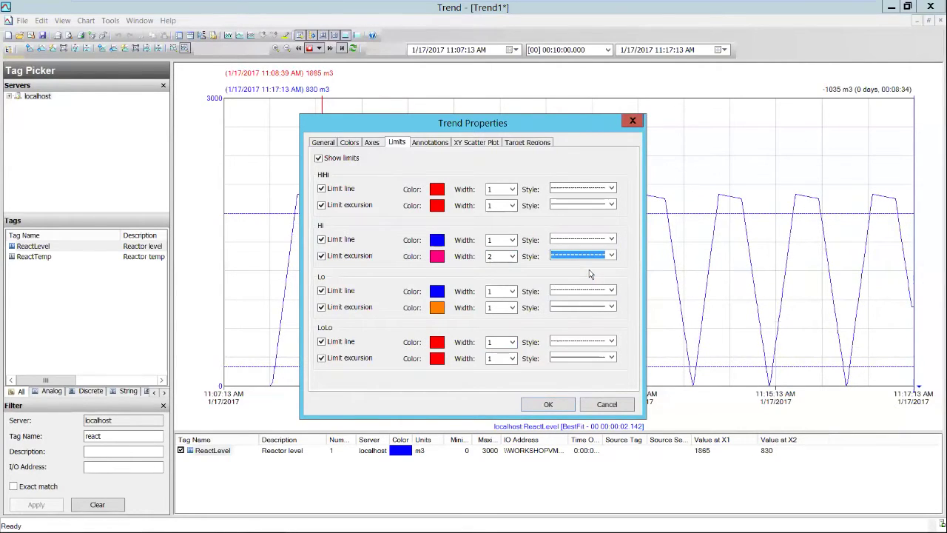
Step: Set the Lo limit excursion to width 2 with a dashed line style and apply the trend properties
click(511, 309)
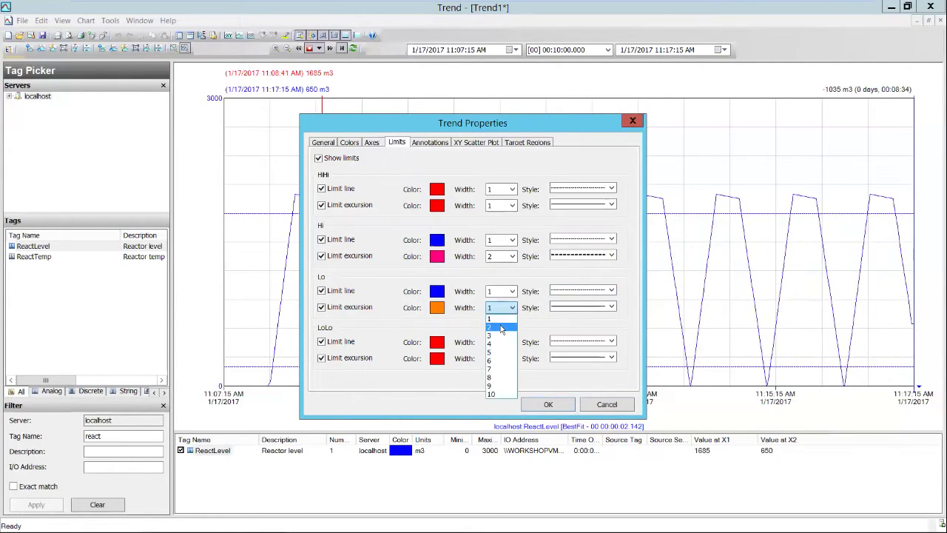
click(490, 327)
click(586, 314)
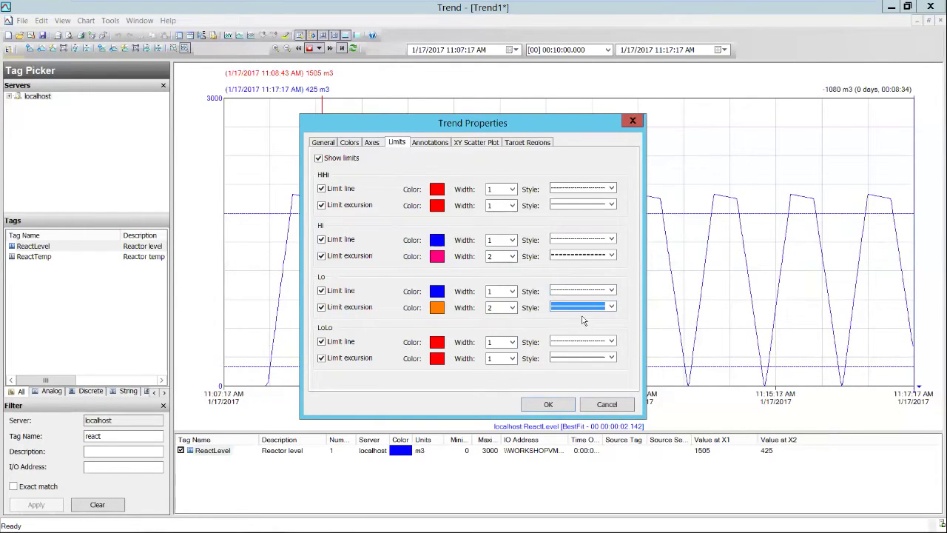
click(568, 323)
click(557, 401)
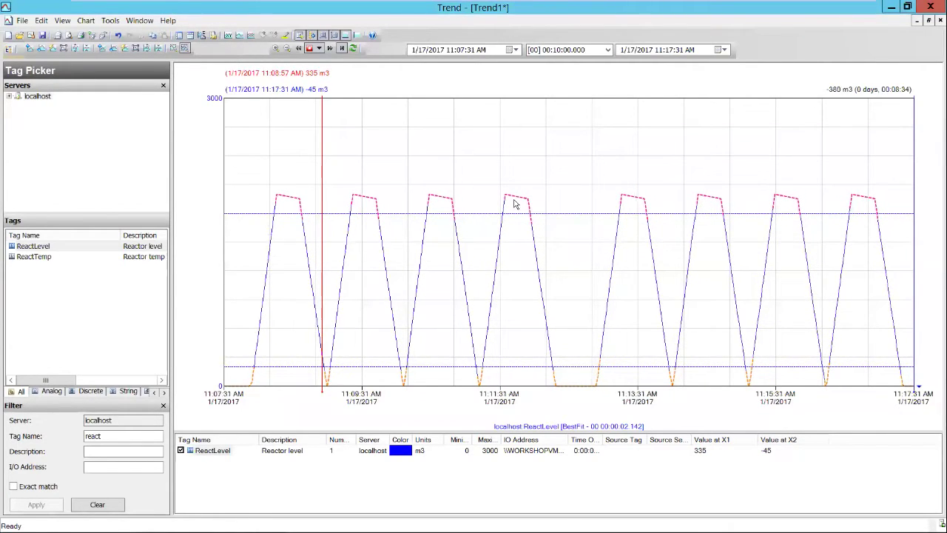
Step: Open the trend's data log in wide format, enlarge its window and look through the ReactLevel values
right_click(418, 134)
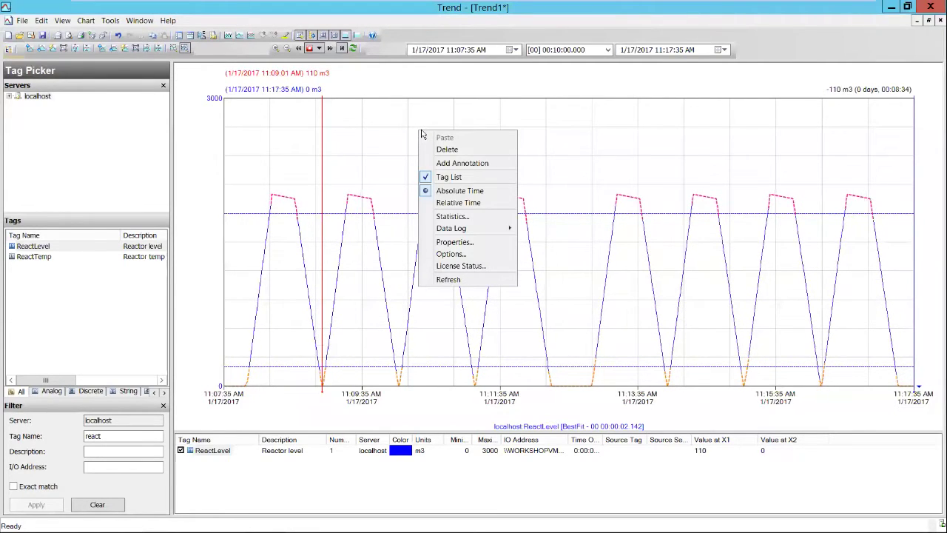
mouse_move(482, 230)
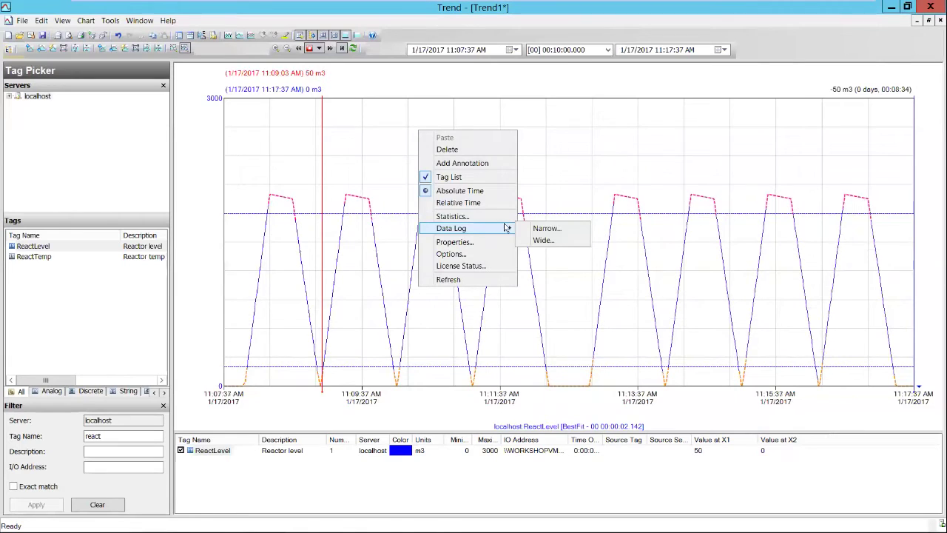
click(554, 240)
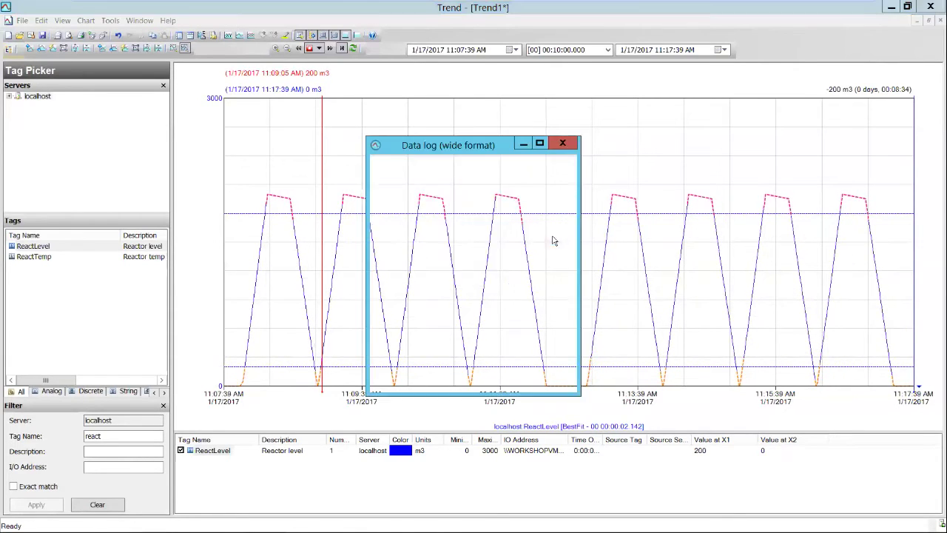
drag(578, 393, 684, 410)
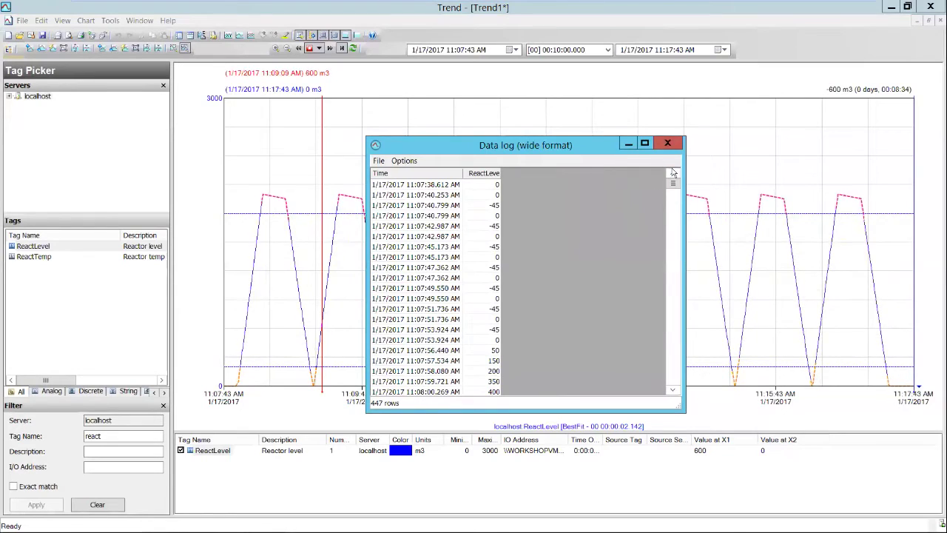
drag(674, 183, 677, 209)
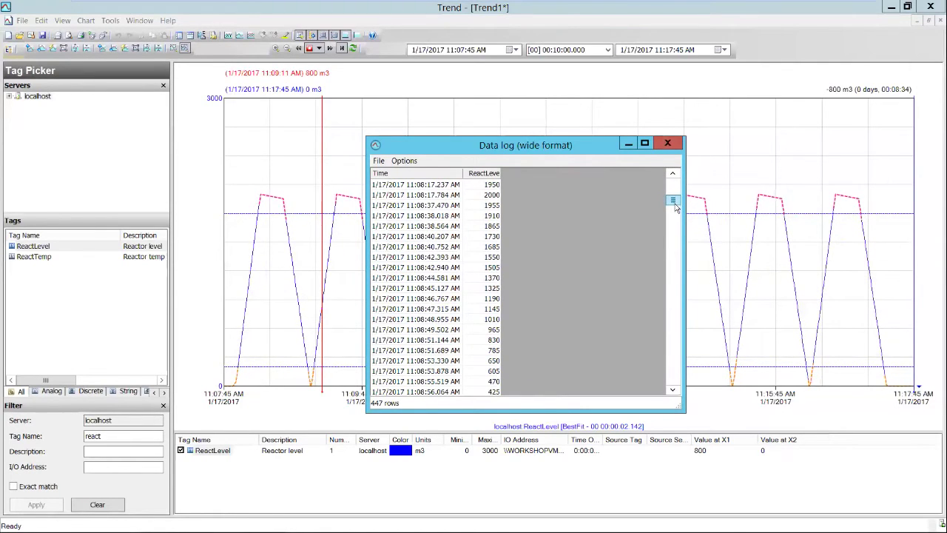
Step: Review the data log's range options and CSV save dialog without saving, and close the log
click(404, 160)
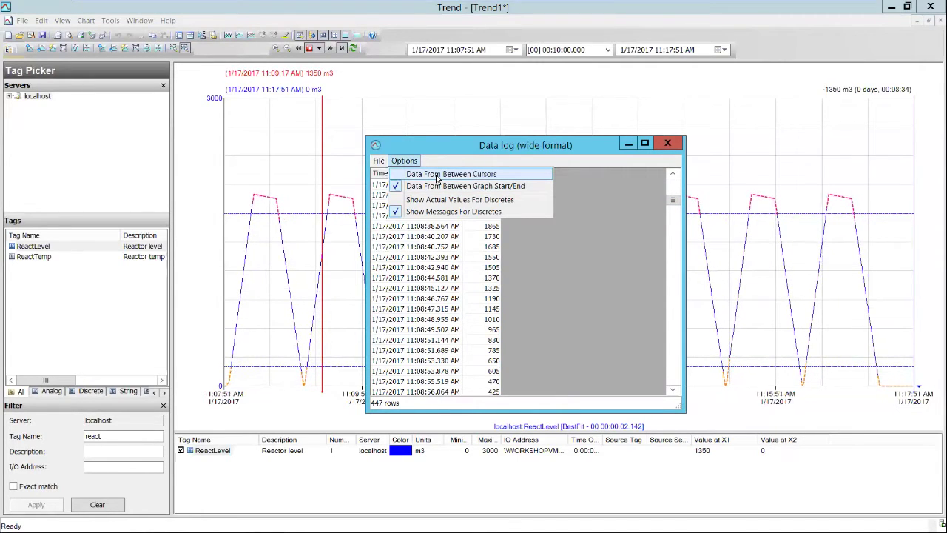
mouse_move(379, 162)
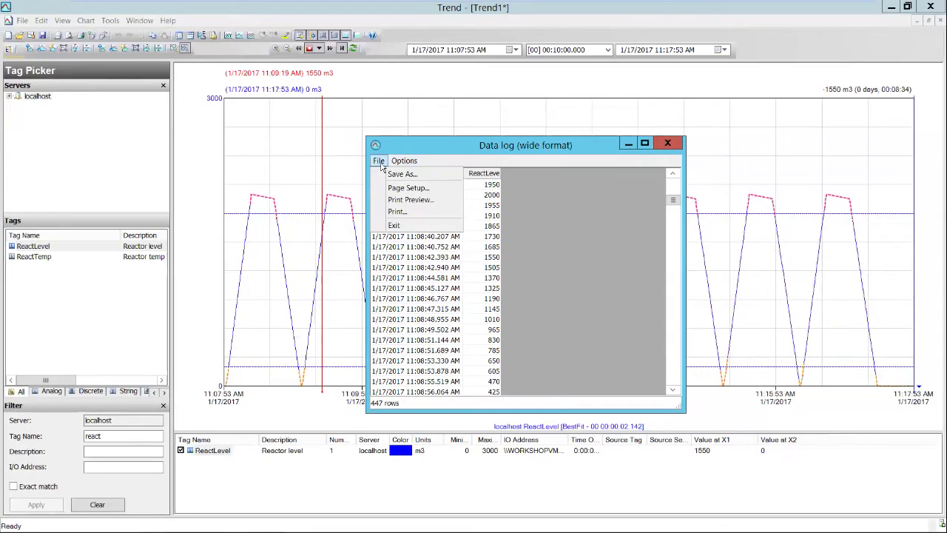
click(386, 174)
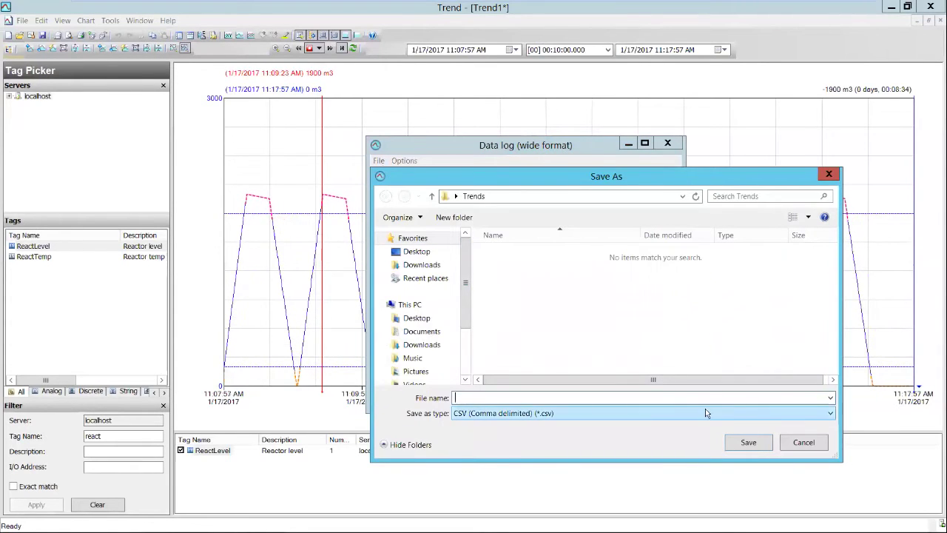
click(814, 442)
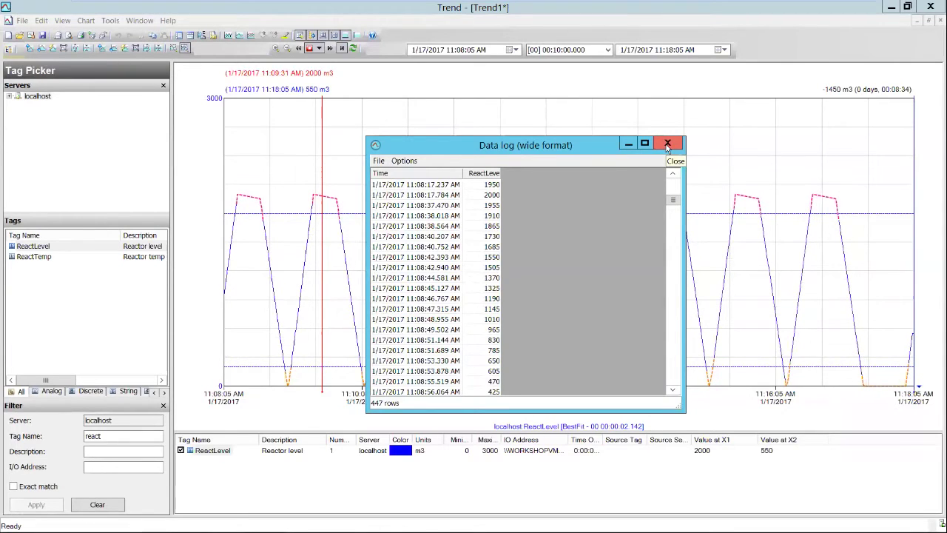
click(668, 144)
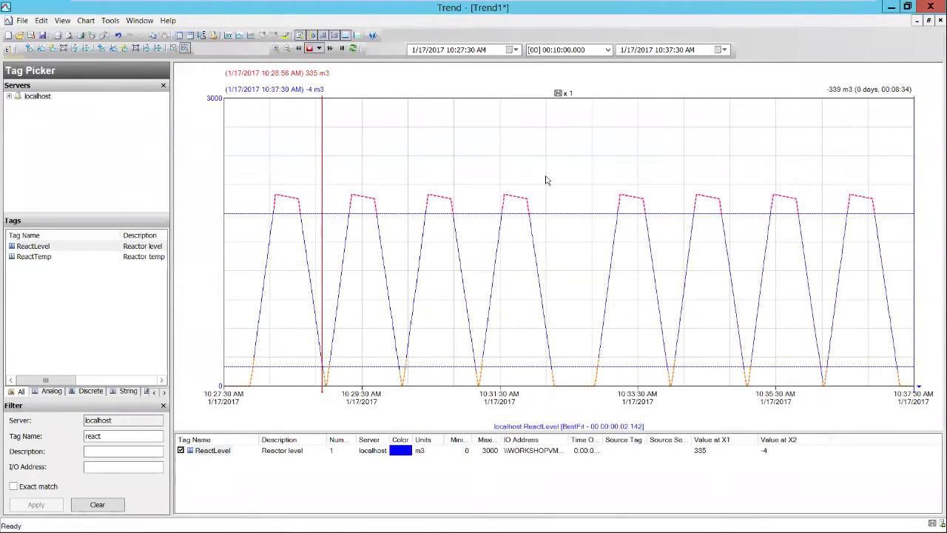
Step: Examine the ReactLevel statistics and the available range and export options, and close the statistics window
right_click(427, 163)
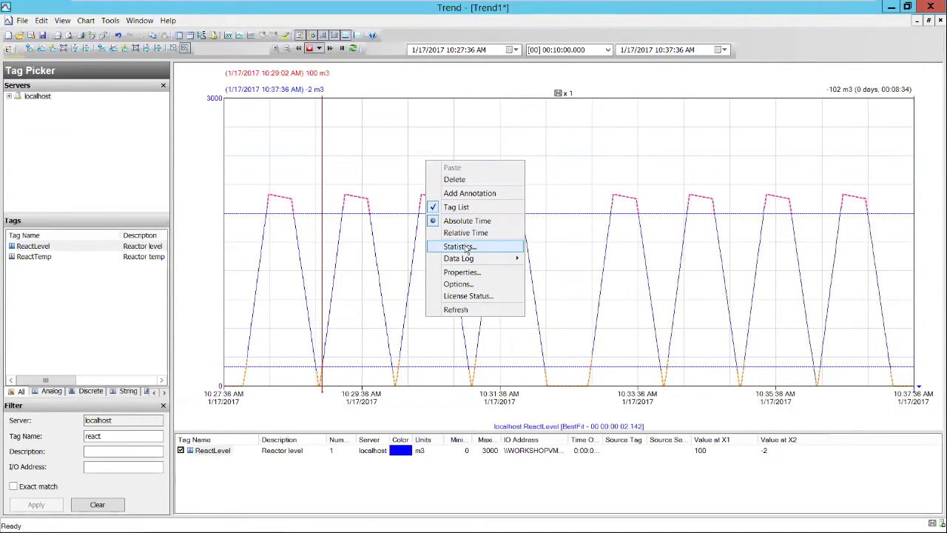
click(466, 246)
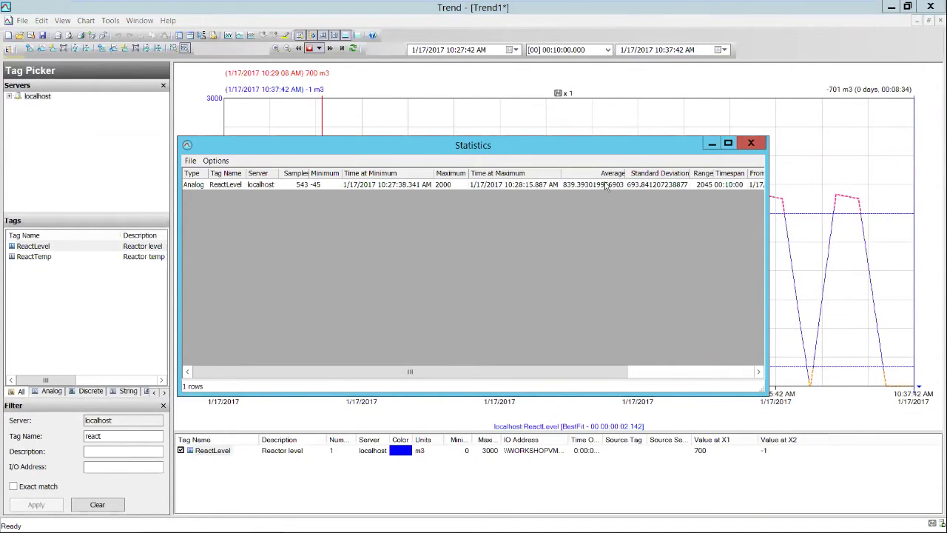
click(215, 162)
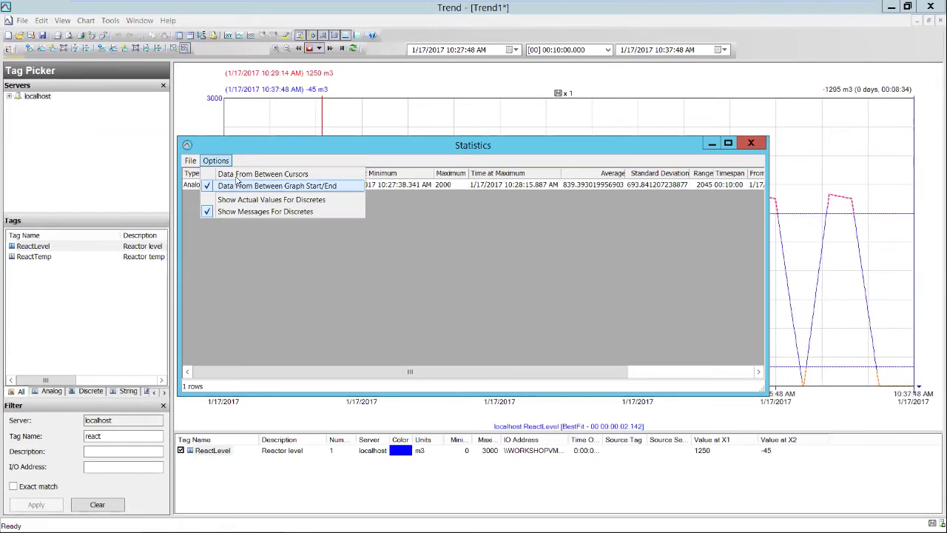
mouse_move(187, 162)
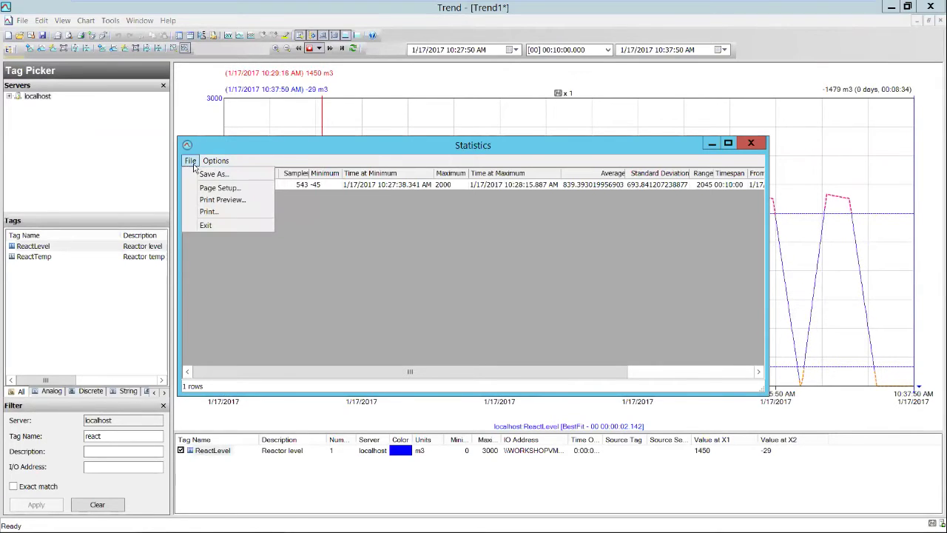
click(189, 162)
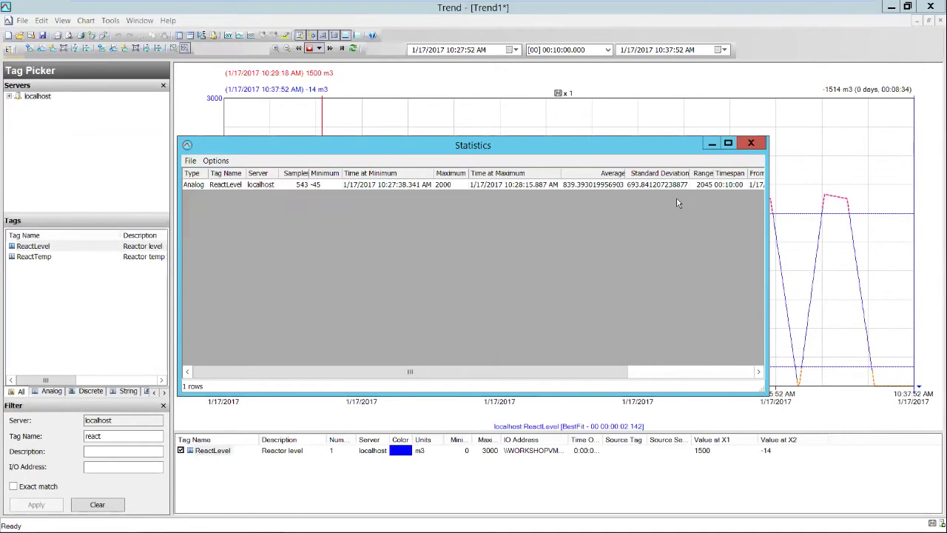
click(752, 143)
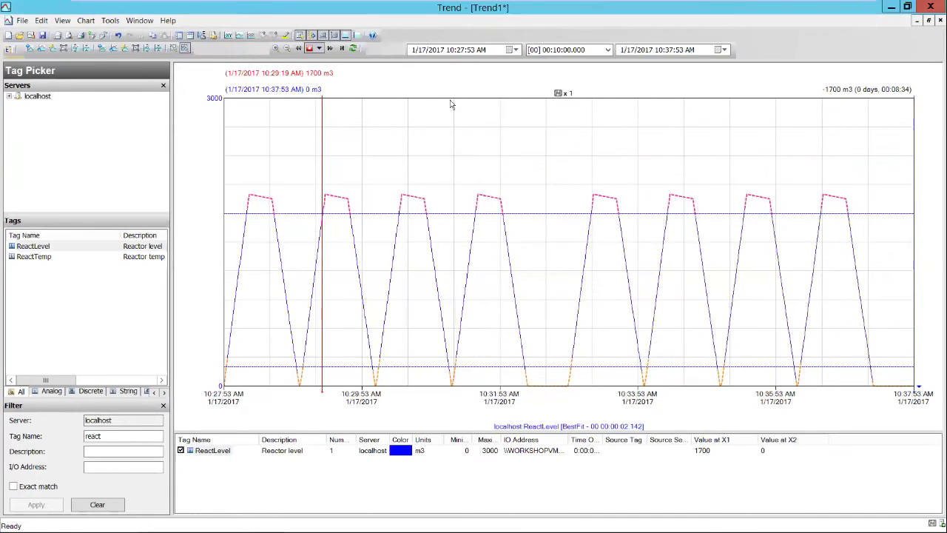
Step: Pause the trend and add a public annotation reading "sensor calibration" to ReactLevel at the peak near 10:31:36 AM
click(312, 51)
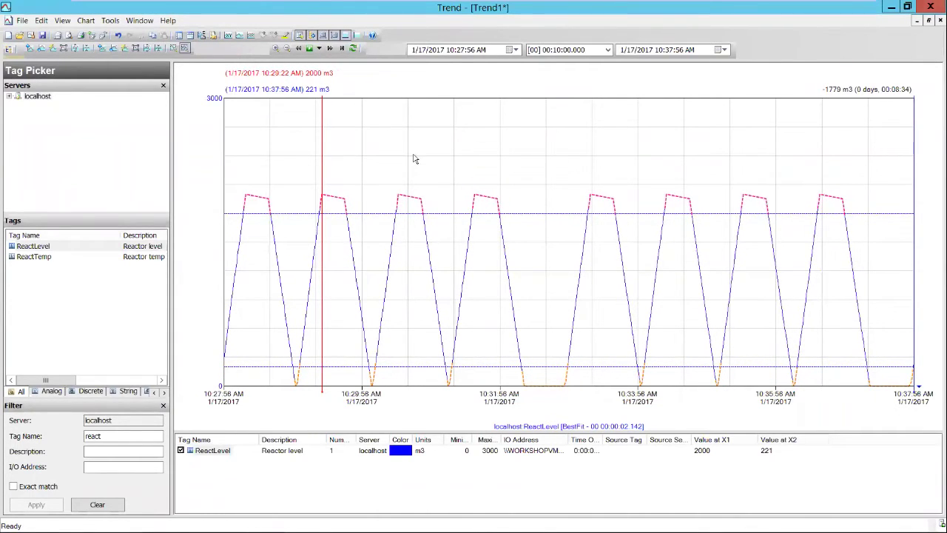
mouse_move(478, 199)
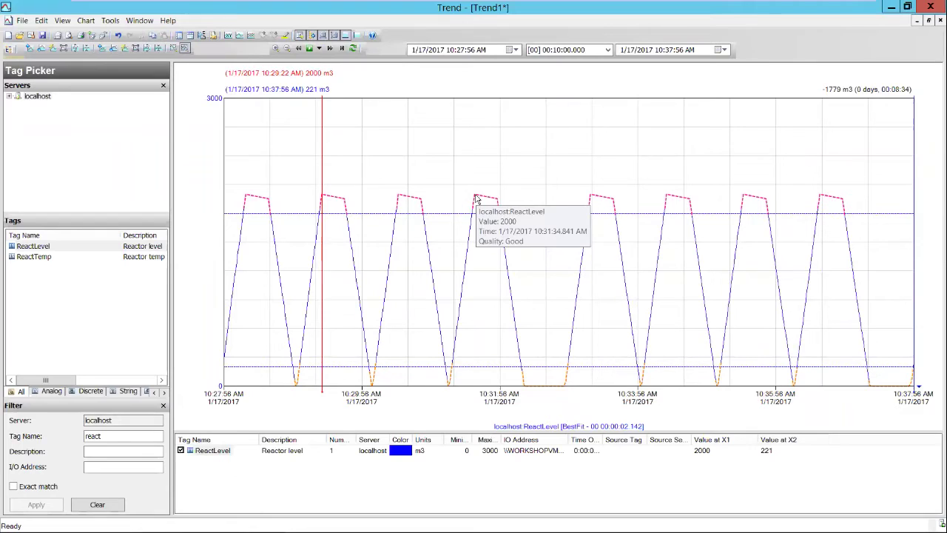
right_click(477, 199)
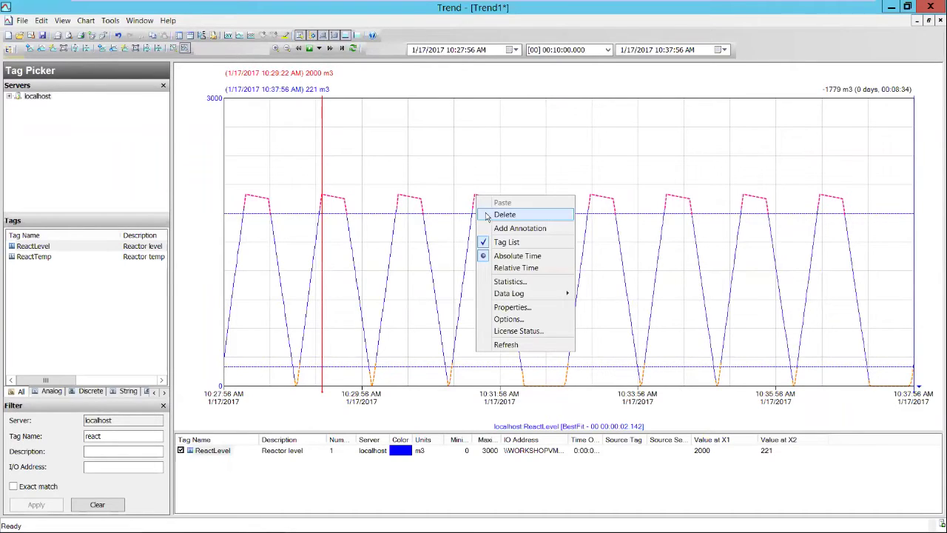
click(491, 229)
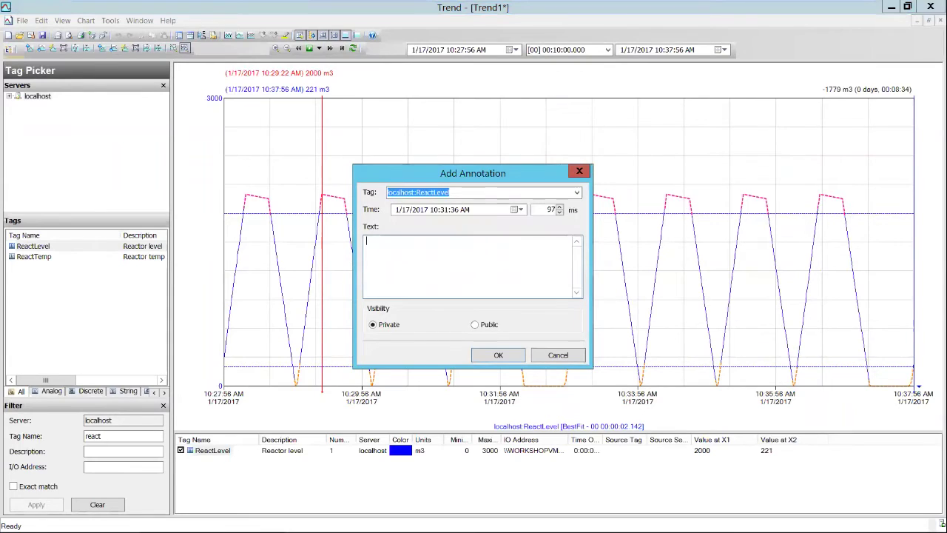
text(sensor calibration)
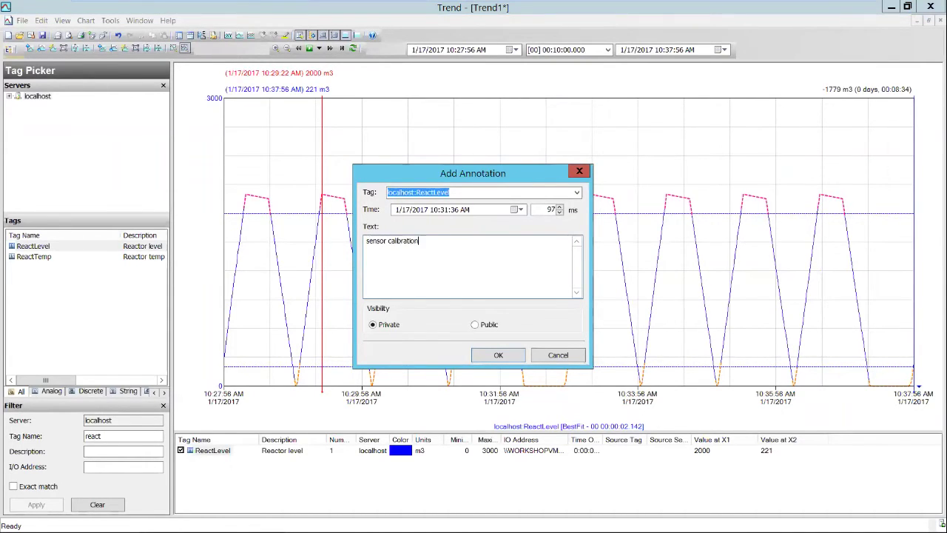
click(474, 324)
click(498, 356)
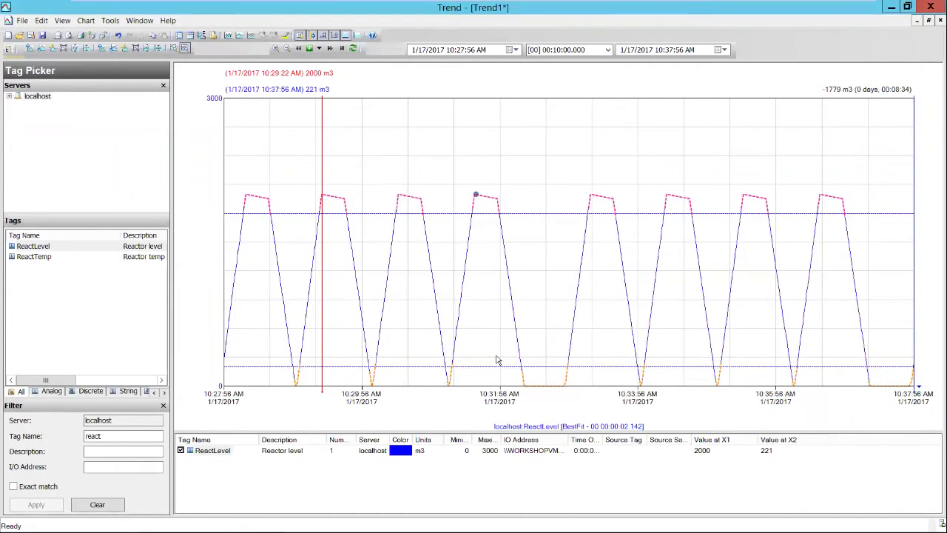
mouse_move(477, 196)
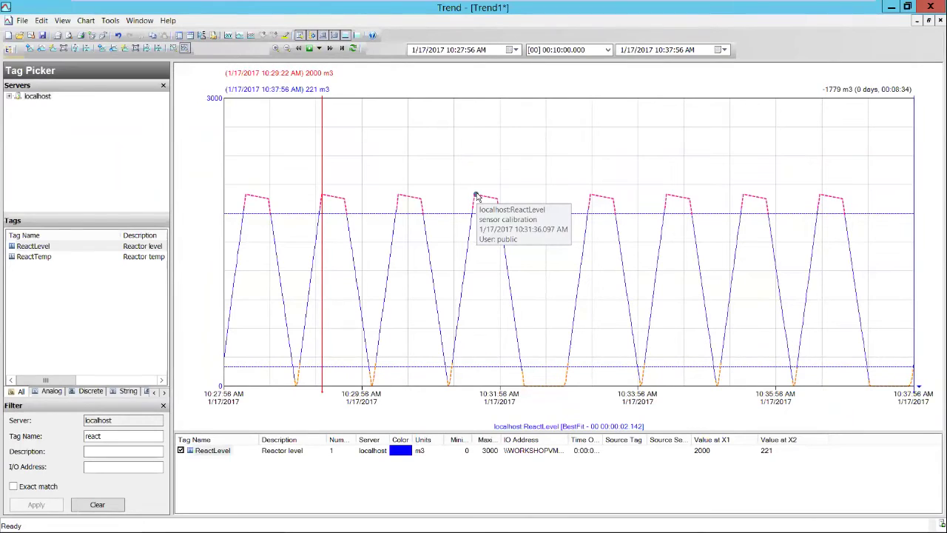
Step: Zoom in on the annotated ReactLevel peak with rubber-band scaling, undo the zoom and turn rubber-band scaling off
click(173, 48)
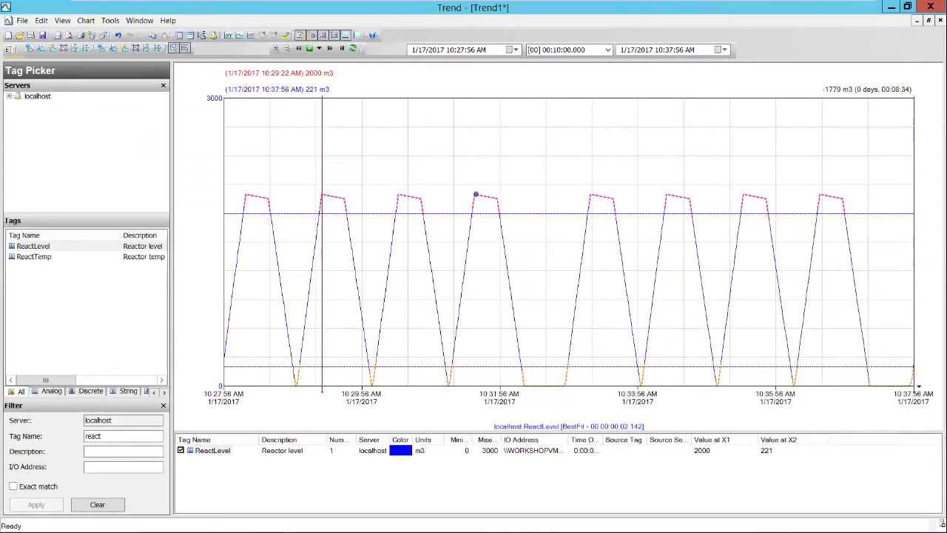
drag(431, 167, 562, 254)
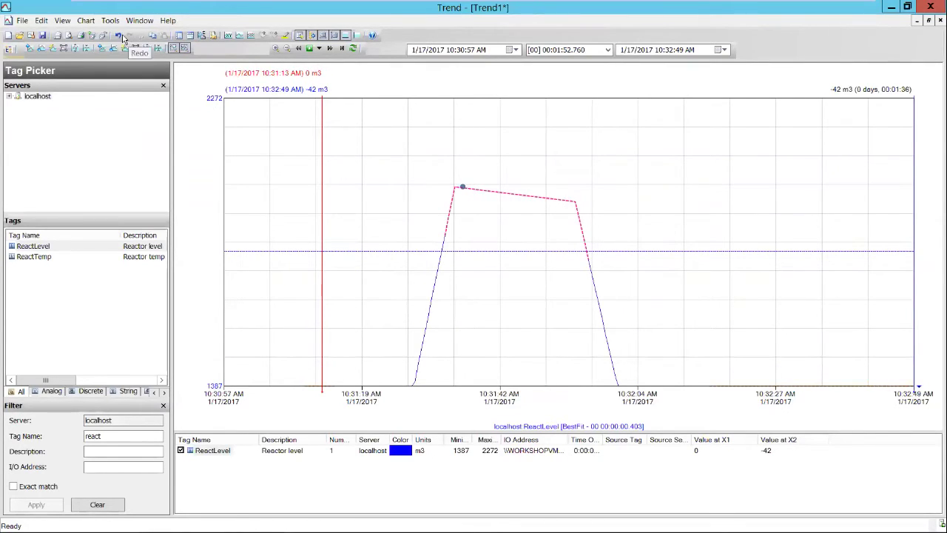
click(120, 37)
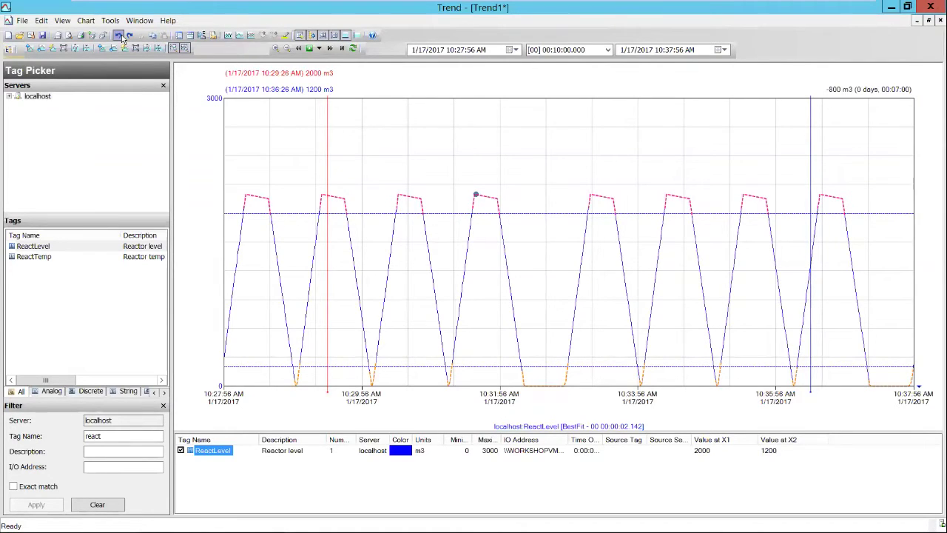
click(174, 50)
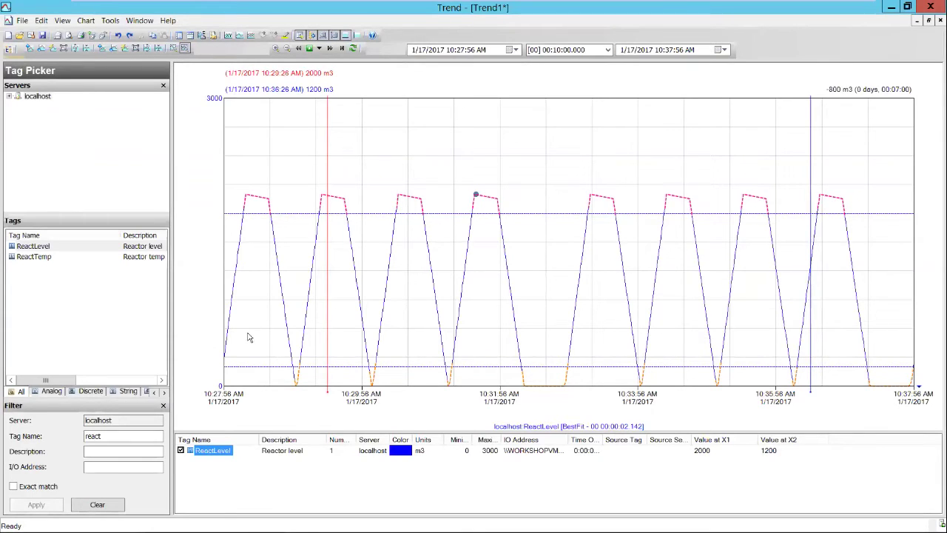
Step: Autoscale the value axis to fit the ReactLevel data, and restore the 0 to 3000 scale
click(137, 49)
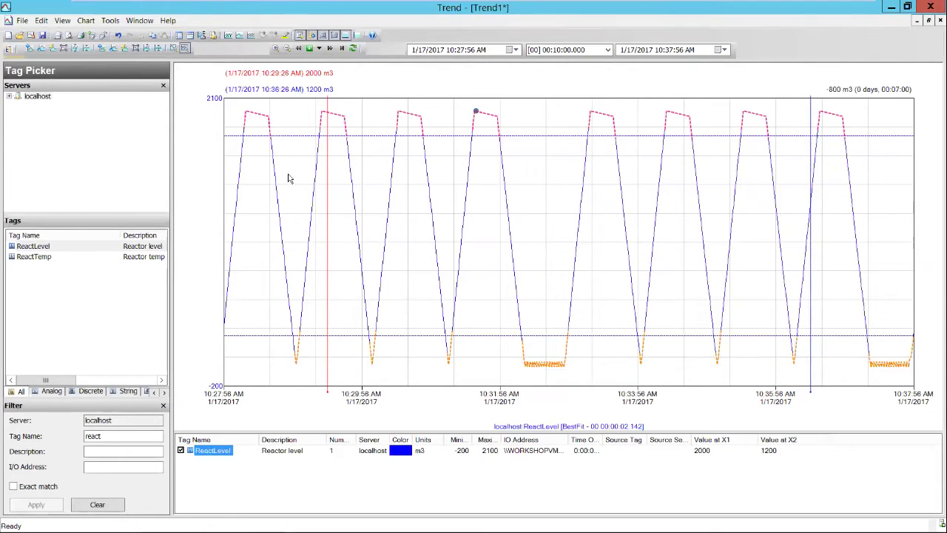
click(125, 48)
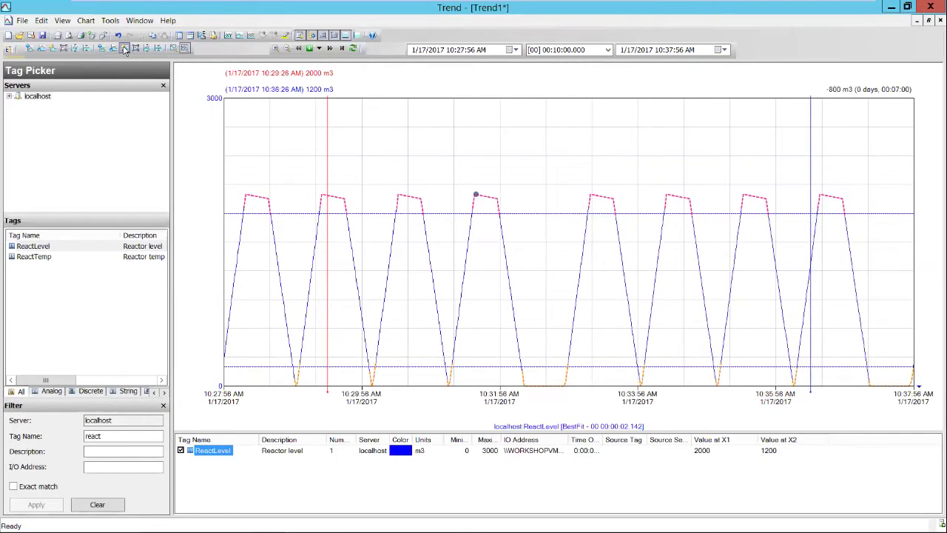
Step: Resume the trend's playback and shift its time window back to where the ReactLevel data begins
click(310, 48)
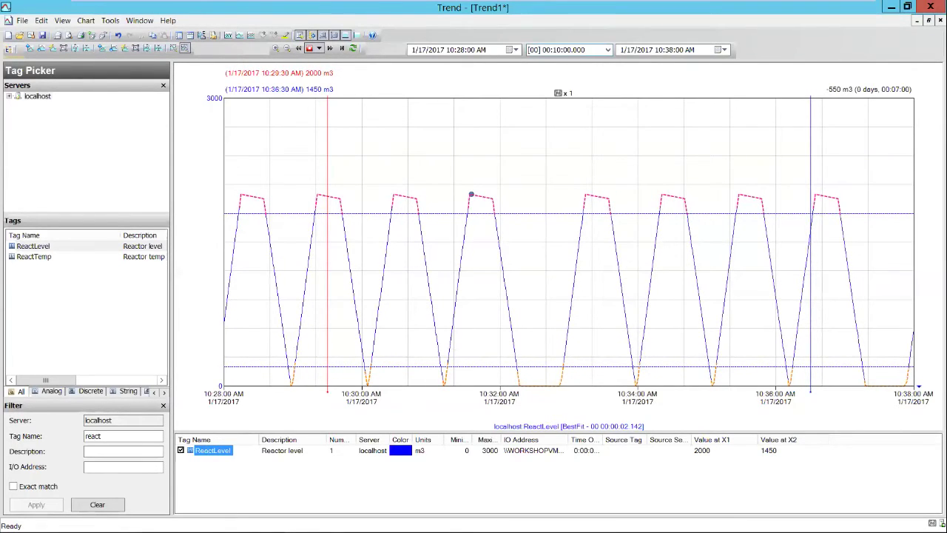
click(298, 48)
click(298, 48)
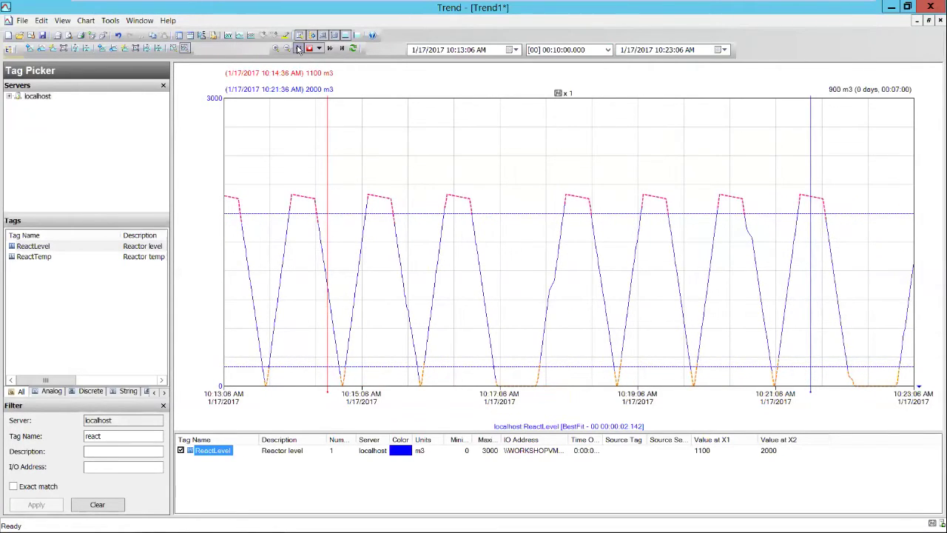
click(298, 48)
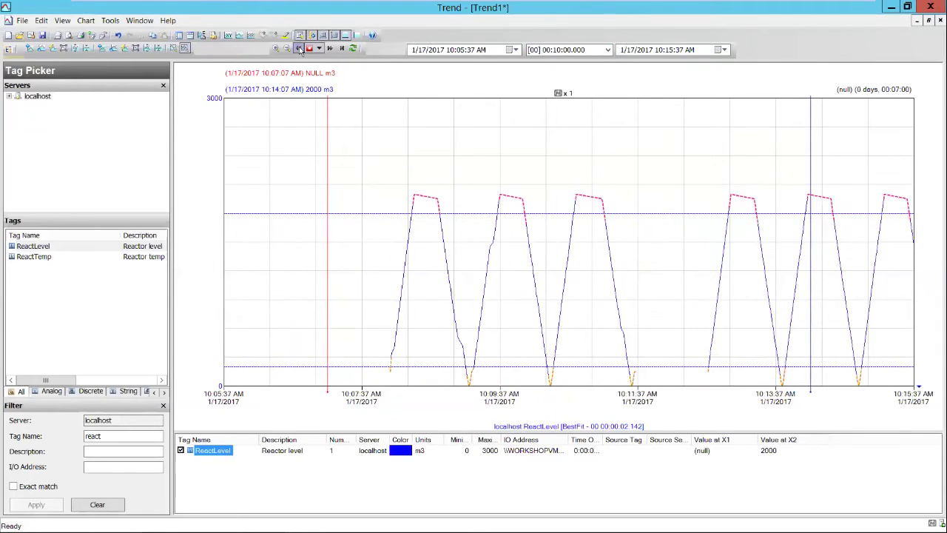
Step: Return the trend to live mode, then shift its time window back and set the replay speed to 128 x
click(343, 48)
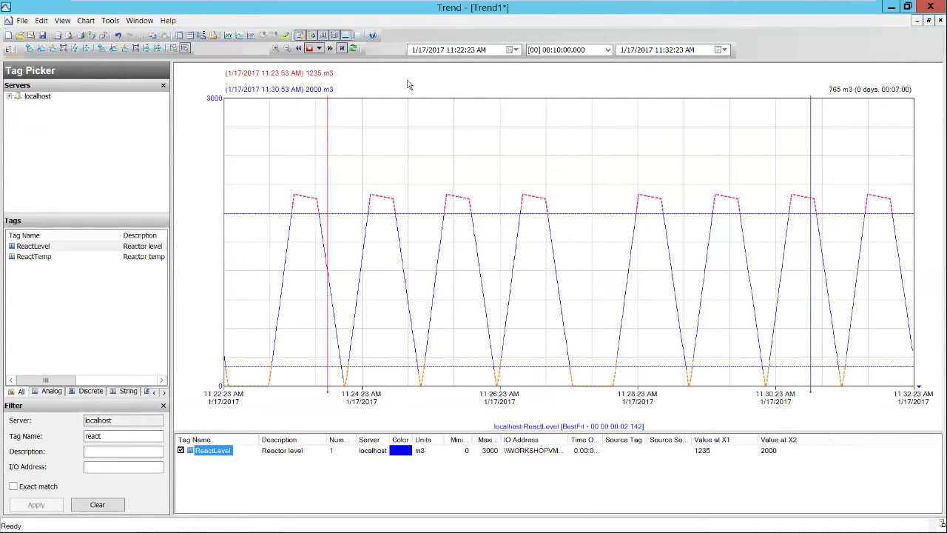
click(300, 49)
click(300, 49)
click(299, 48)
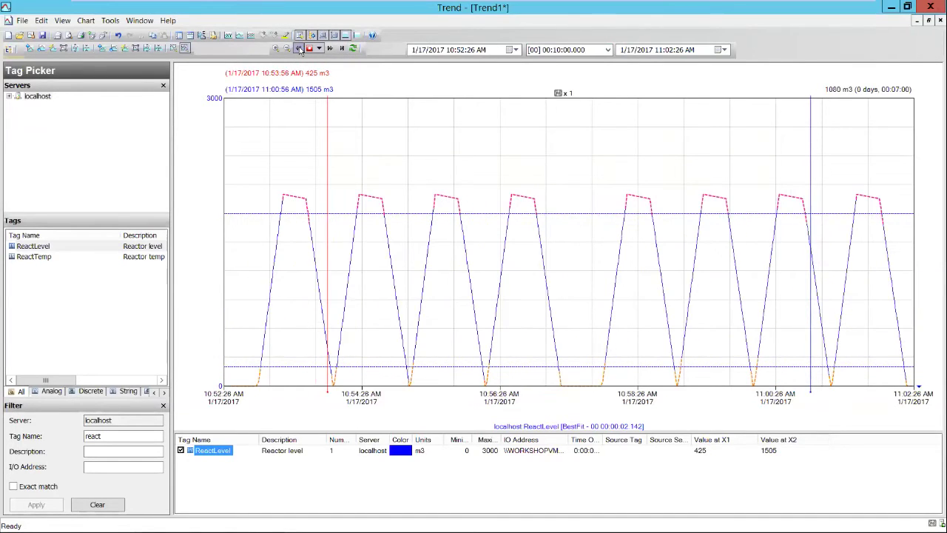
click(319, 48)
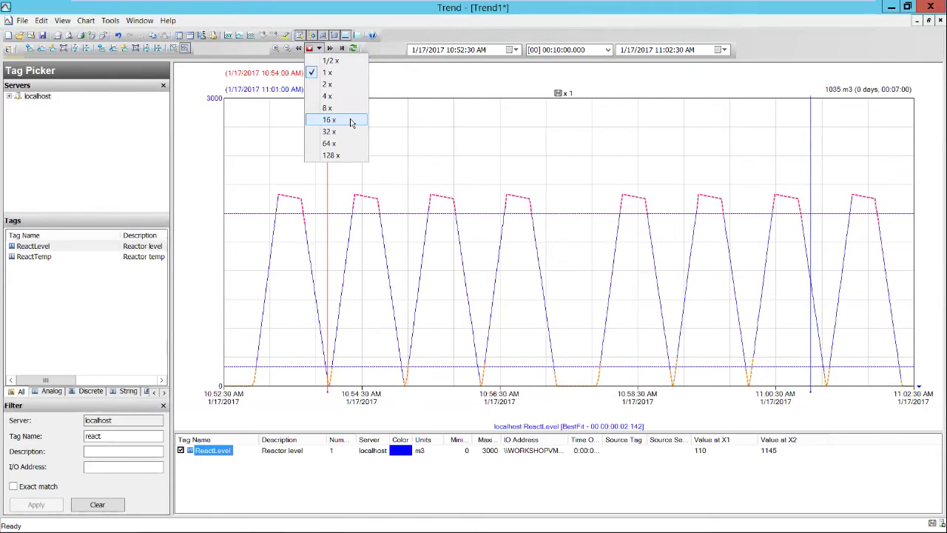
click(333, 156)
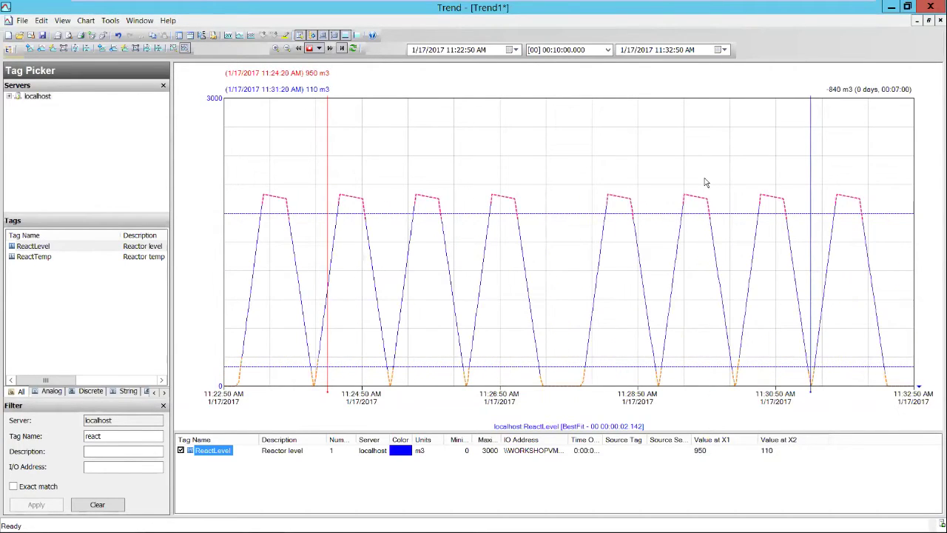
Step: Add ReactTemp to the trend, display the two tags as stacked traces and view each tag's limit lines in turn
double_click(41, 256)
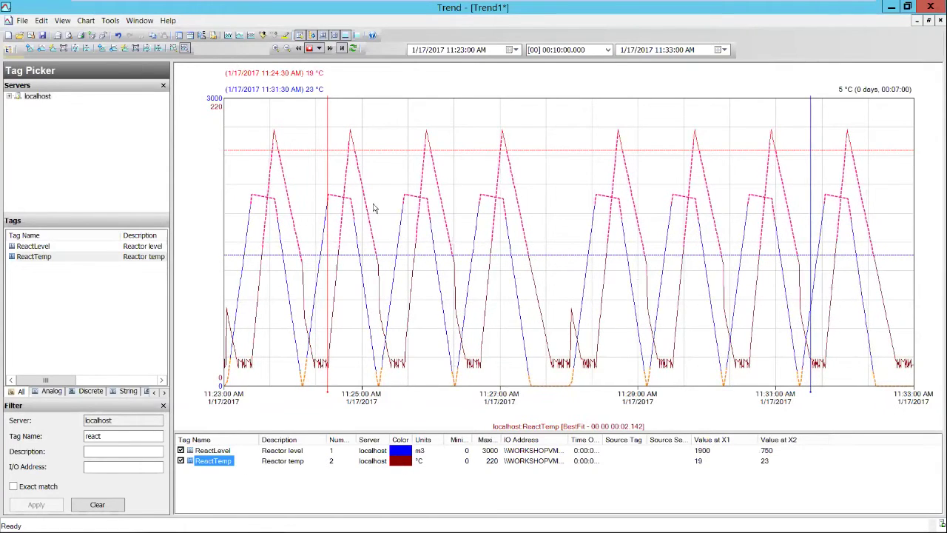
click(252, 36)
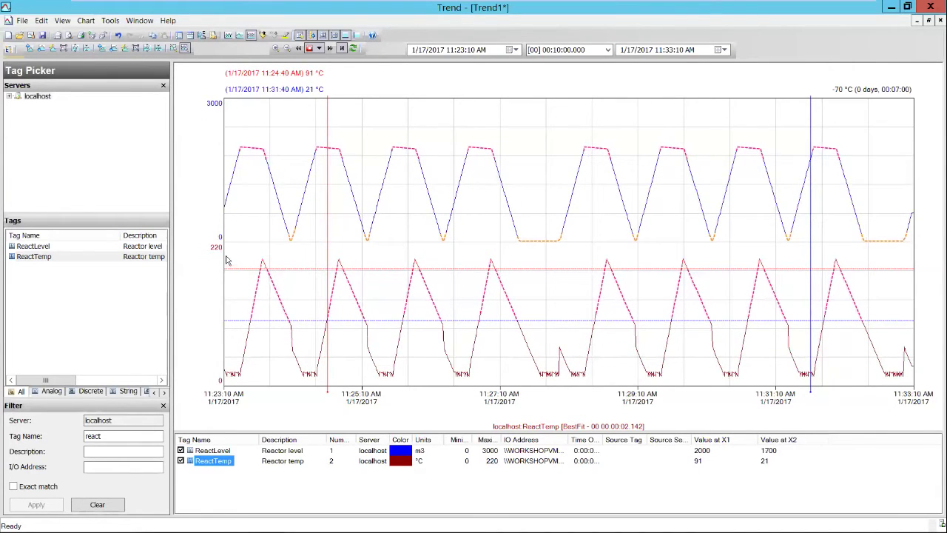
click(222, 451)
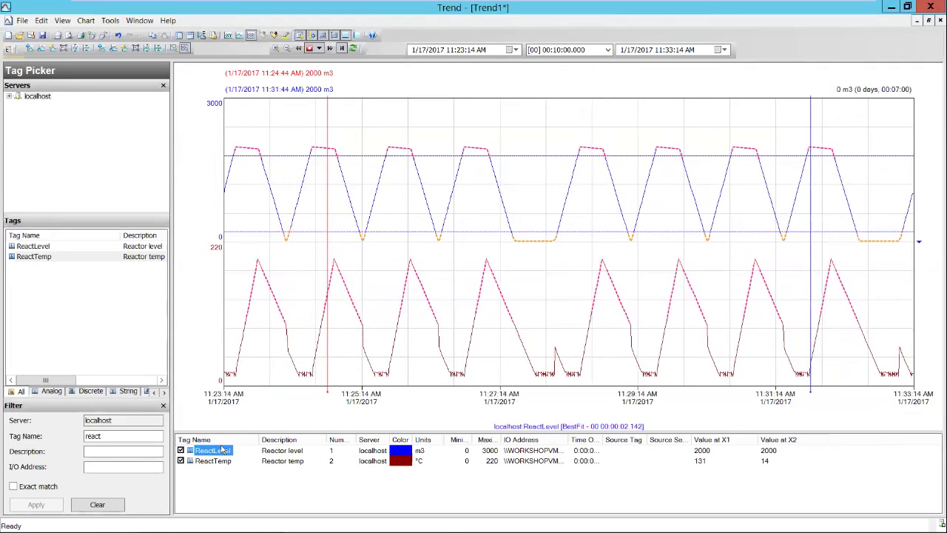
click(211, 461)
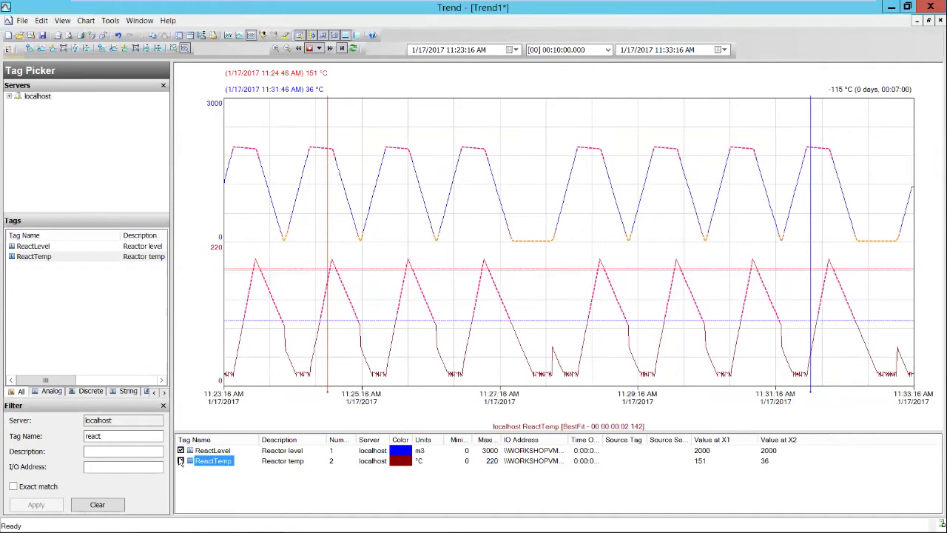
Step: Hide and redisplay the ReactTemp trace, and switch the stacked traces off and back on
click(180, 461)
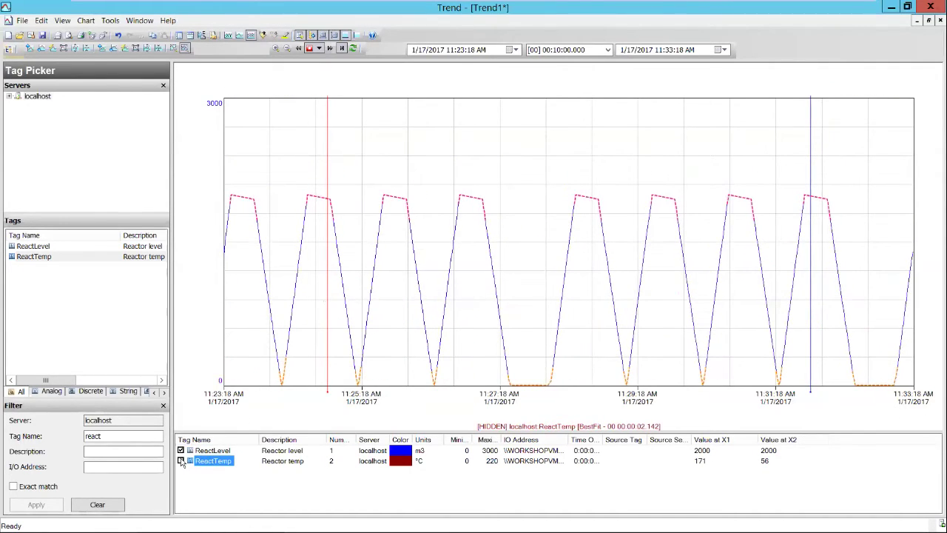
click(180, 461)
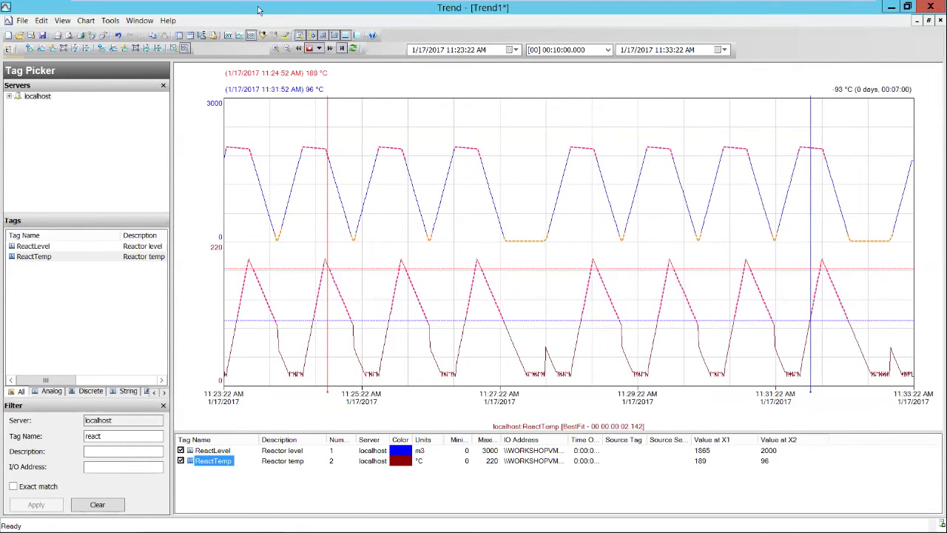
click(251, 36)
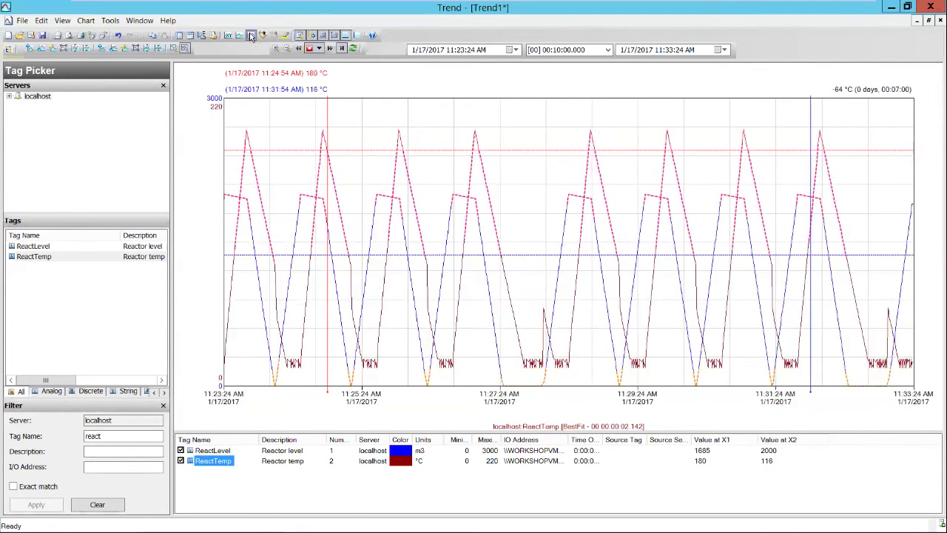
click(251, 36)
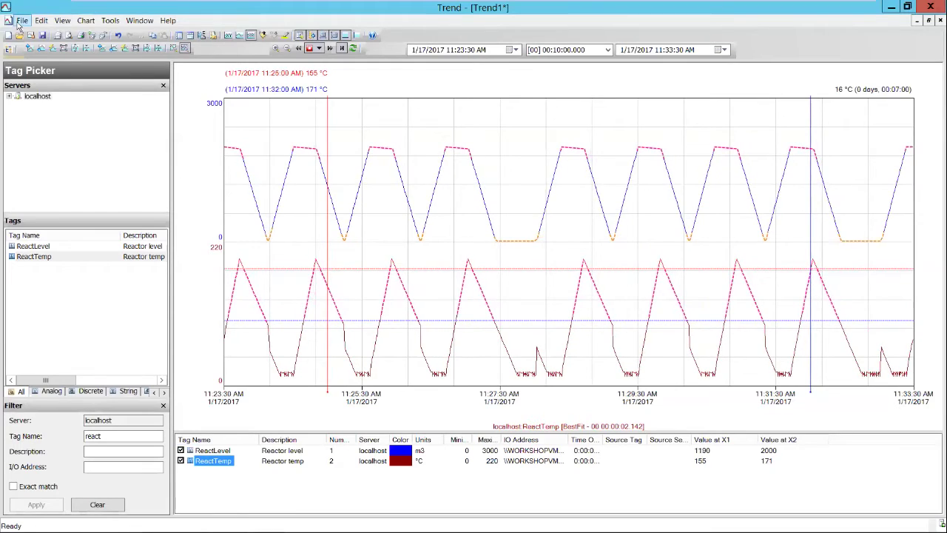
Step: Save the trend as the trend file Trend1 in the Trends folder
click(22, 20)
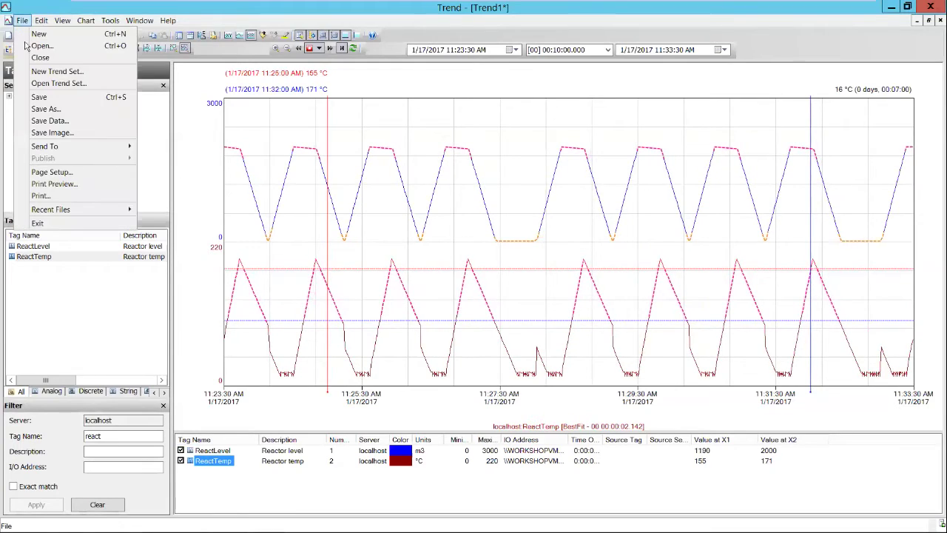
click(46, 109)
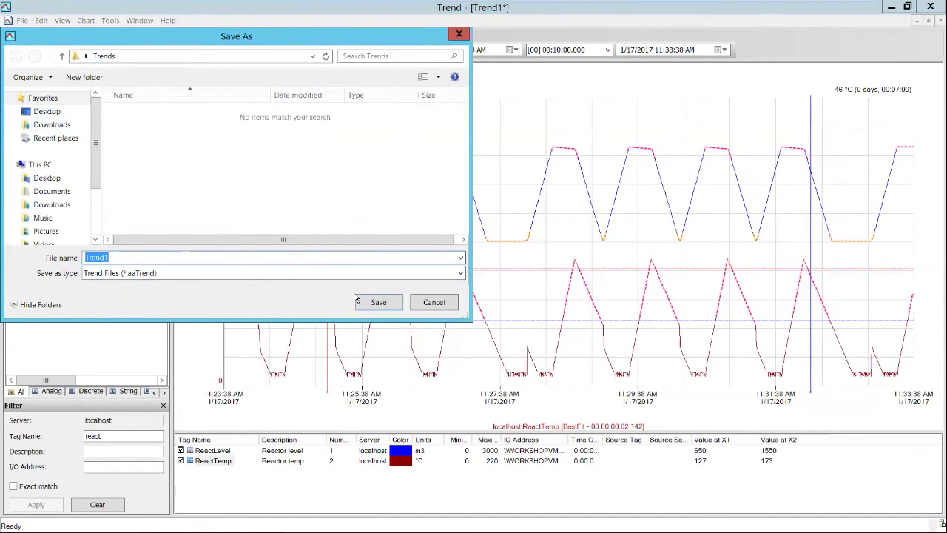
click(391, 302)
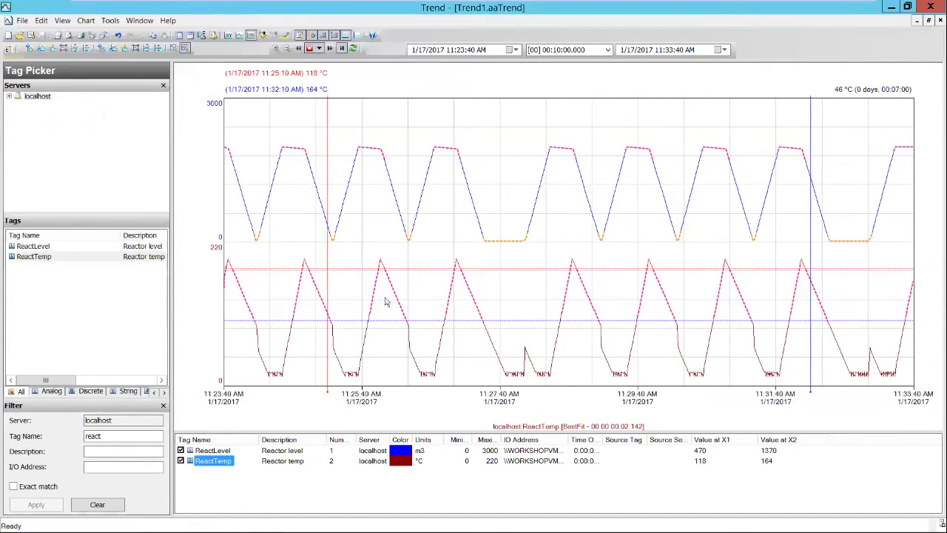
Step: Clear the tag name filter and browse the analog, discrete and string tags in the localhost server's public groups
click(11, 97)
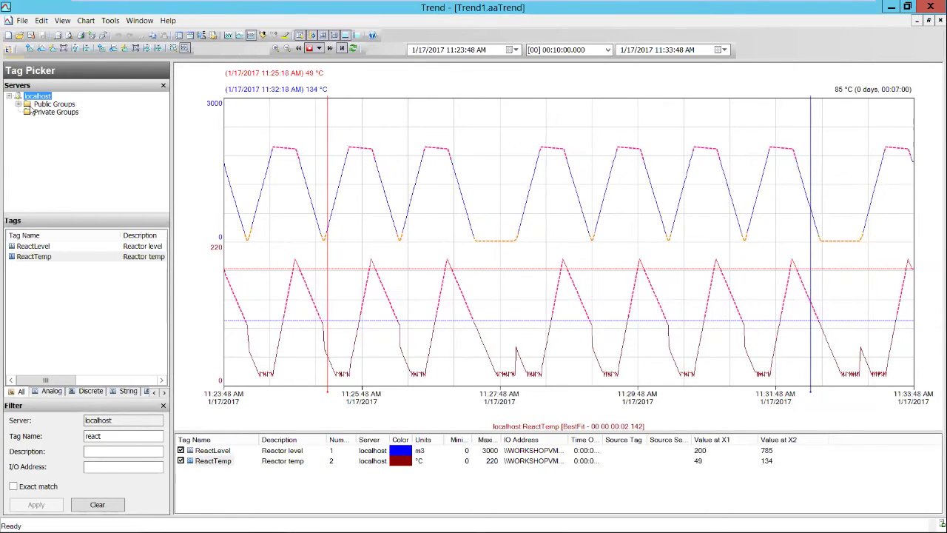
click(18, 105)
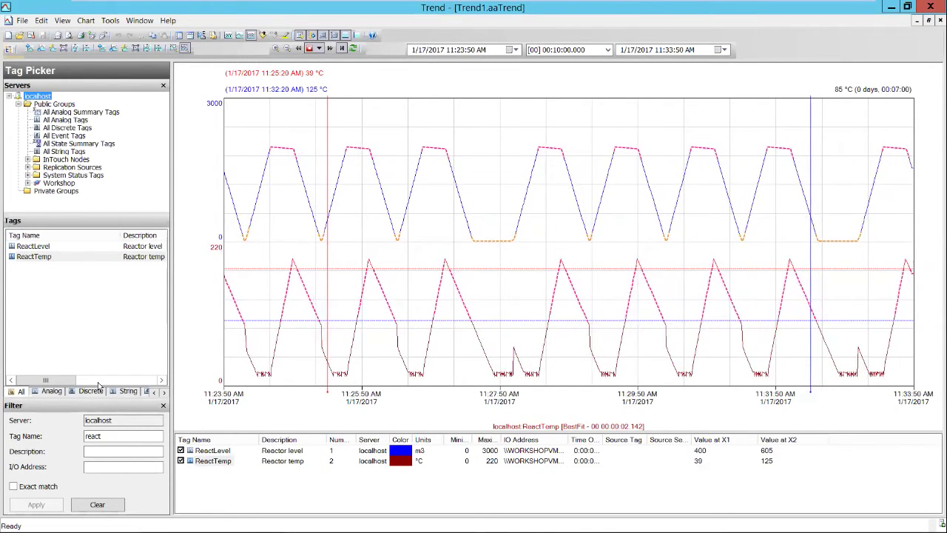
click(102, 503)
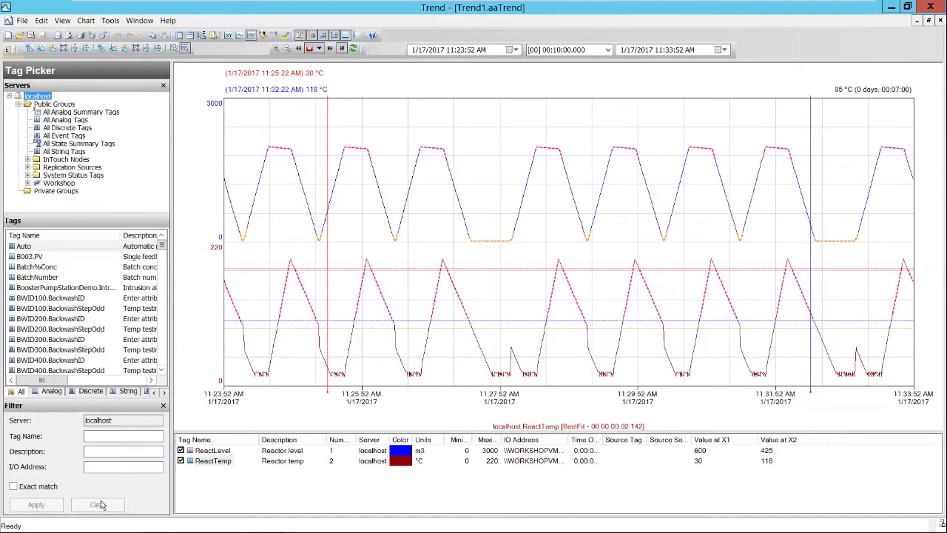
click(77, 121)
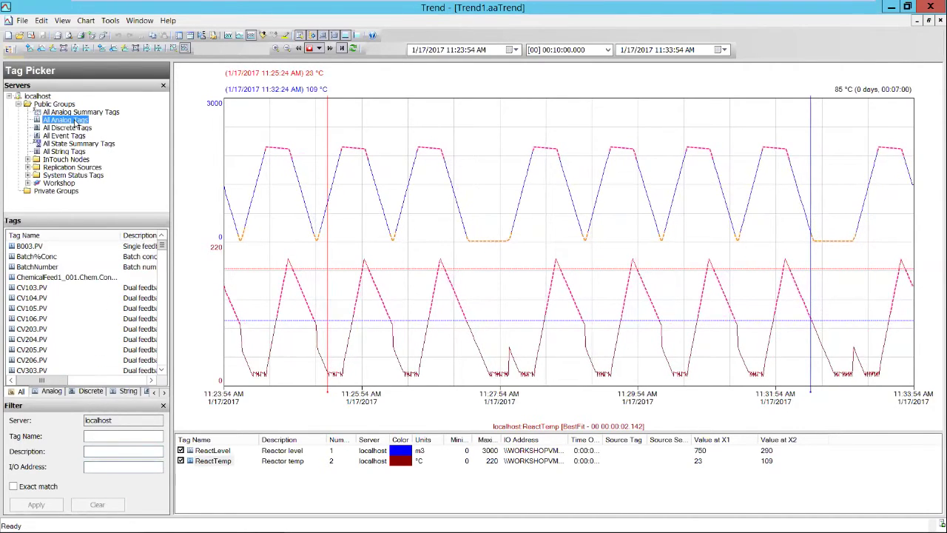
click(74, 128)
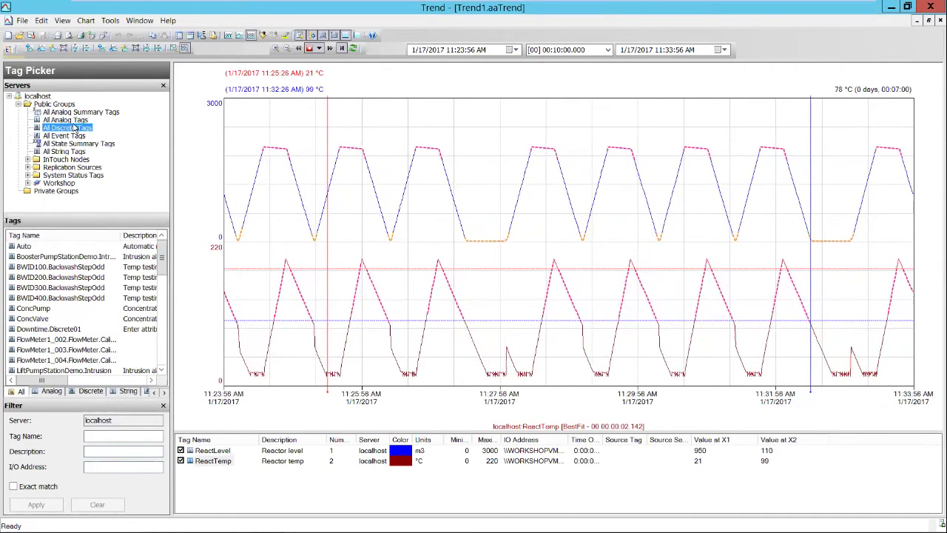
click(74, 151)
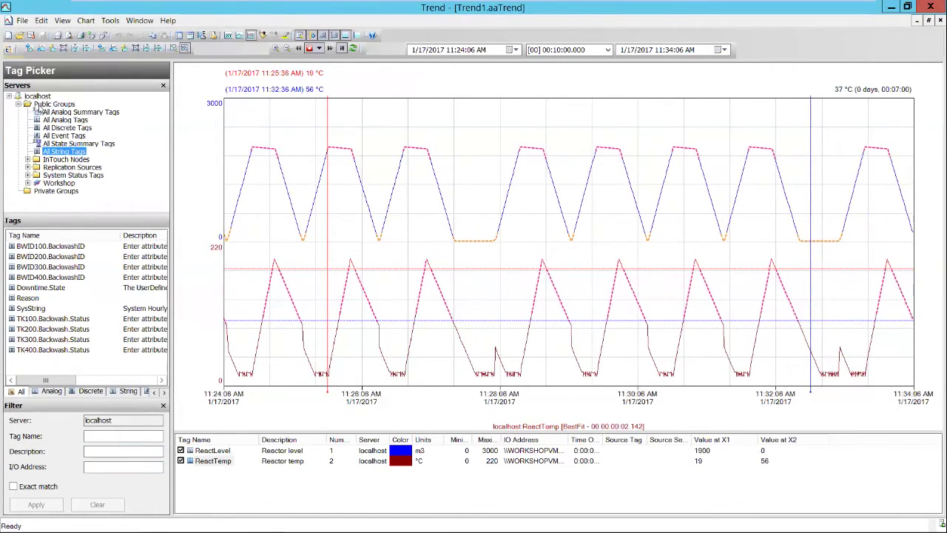
Step: Browse the Workshop group's Tanks area, examining the Pump and PV tags of Tank_001 and Tank_002, and collapse the public groups
click(27, 183)
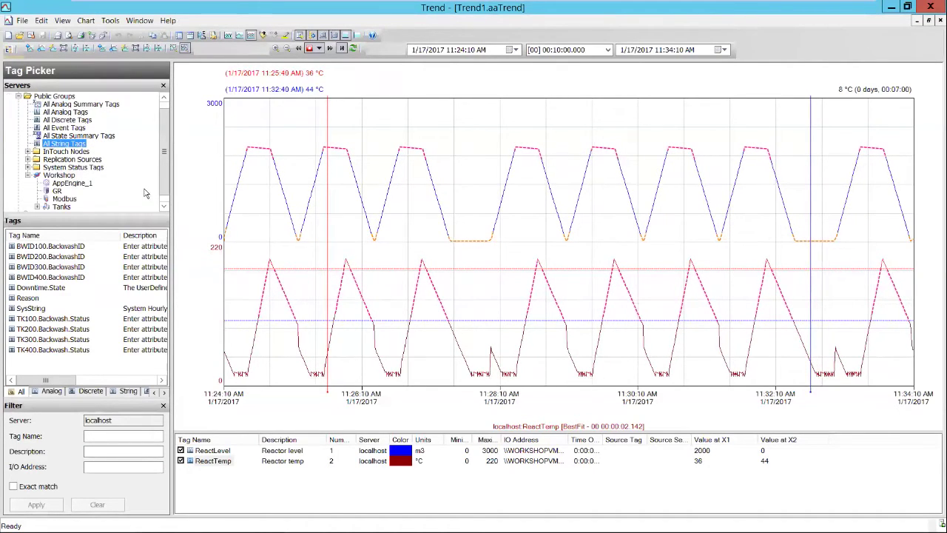
click(164, 207)
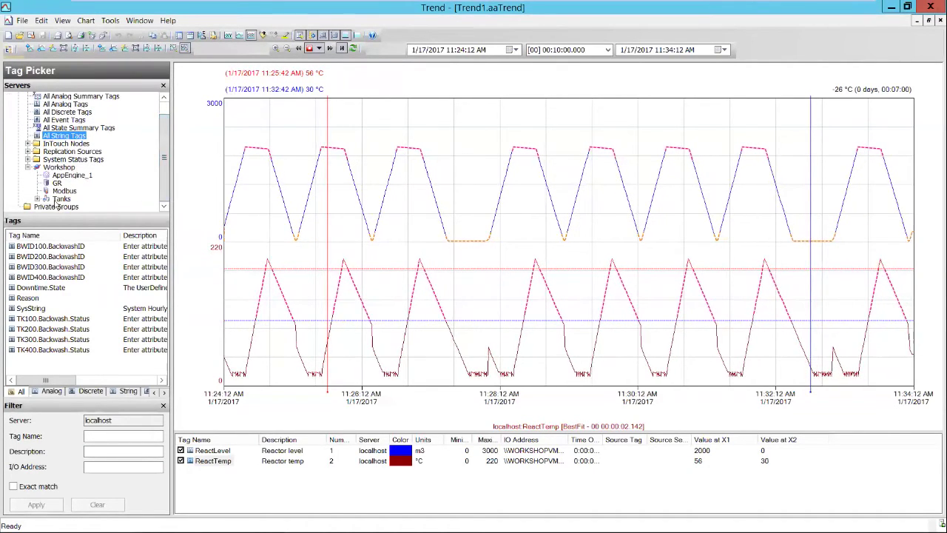
click(38, 200)
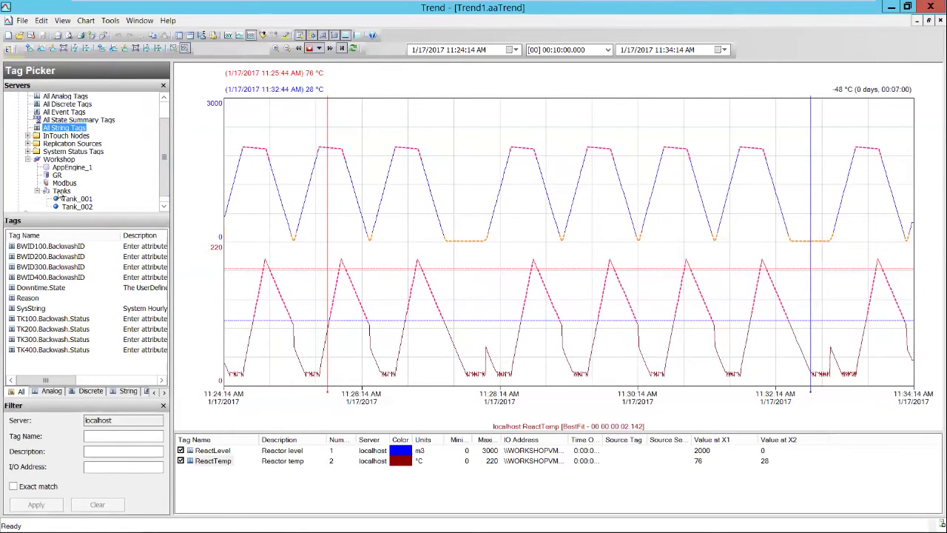
click(61, 192)
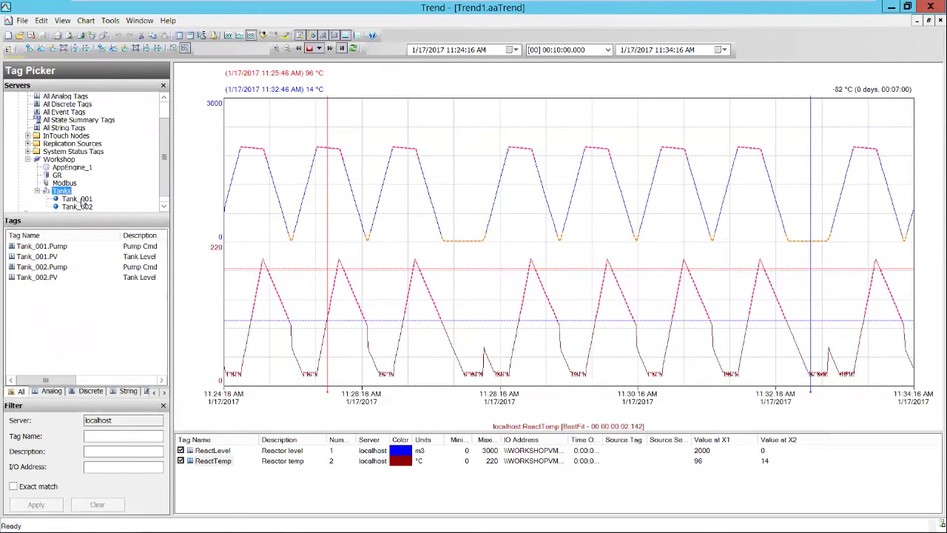
click(78, 199)
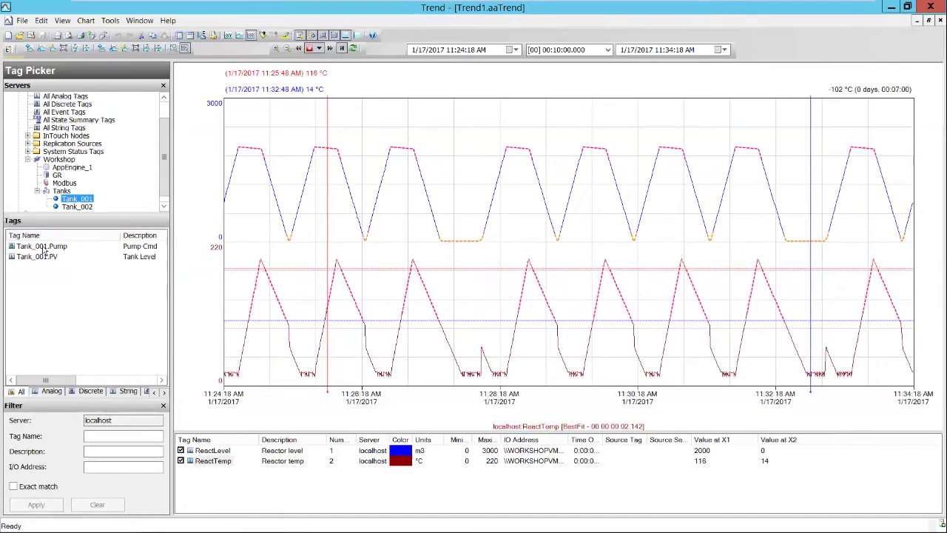
click(43, 247)
click(43, 256)
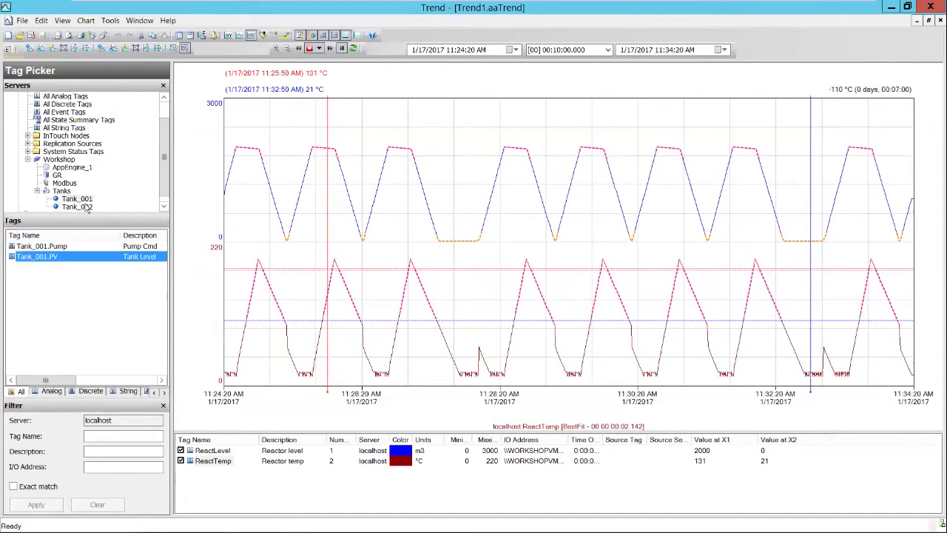
click(79, 207)
click(52, 250)
click(52, 257)
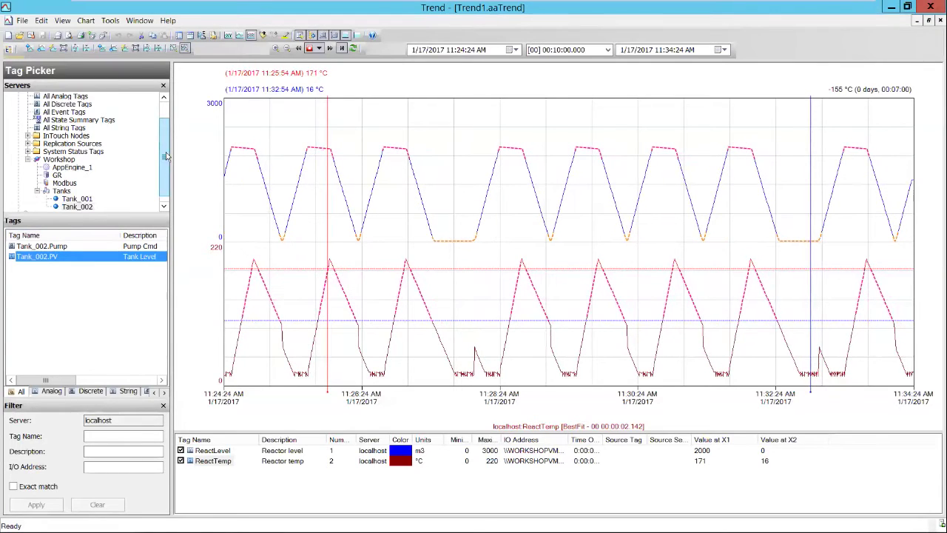
scroll(111, 156, up, 1)
click(19, 105)
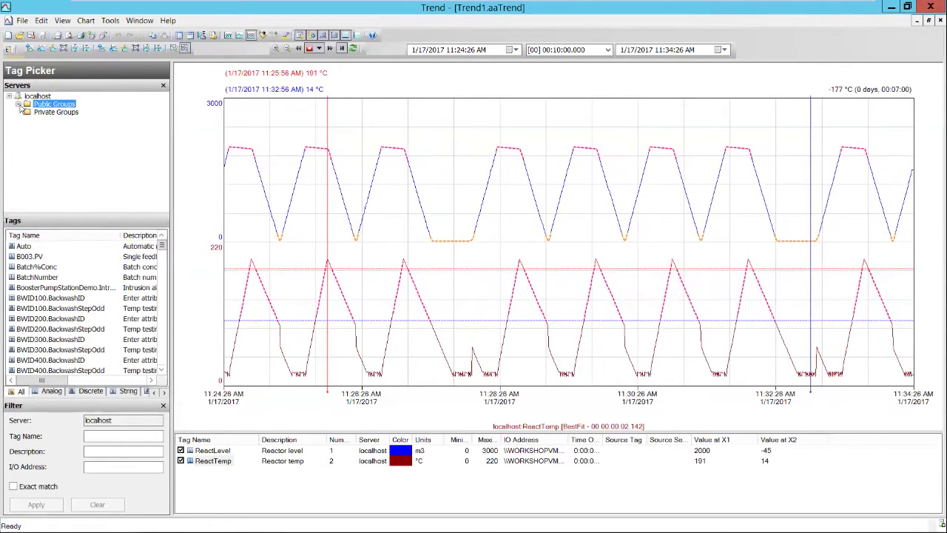
Step: Create a new private tag group named Reactor_A
click(46, 113)
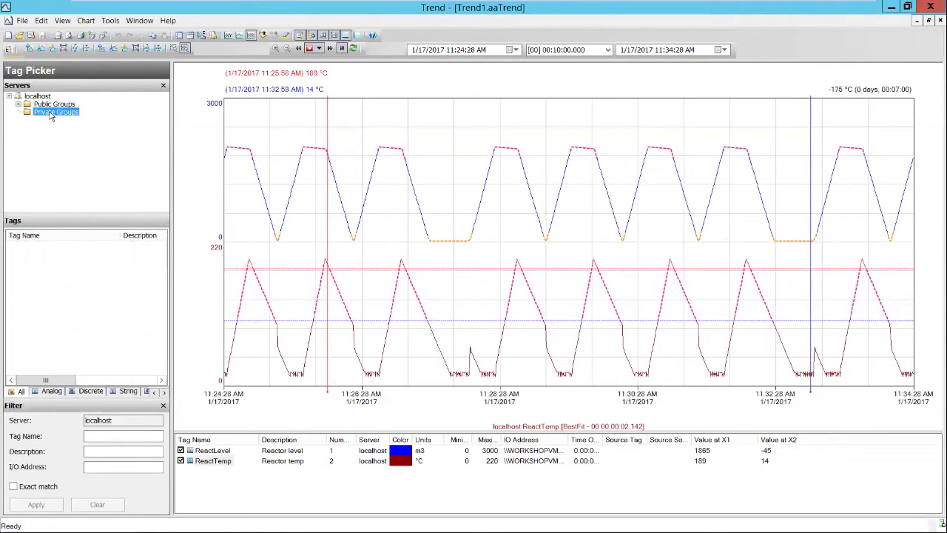
right_click(46, 113)
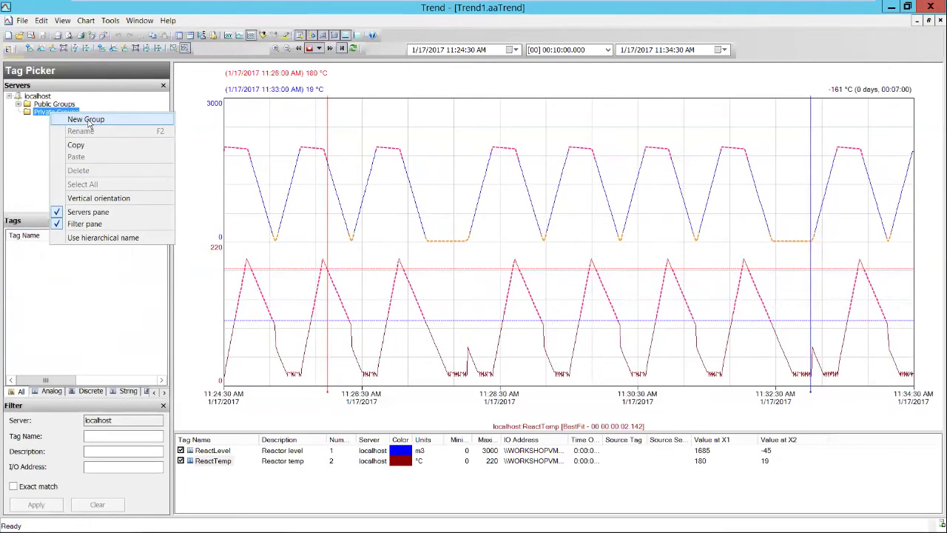
click(87, 122)
text(Reactor_A)
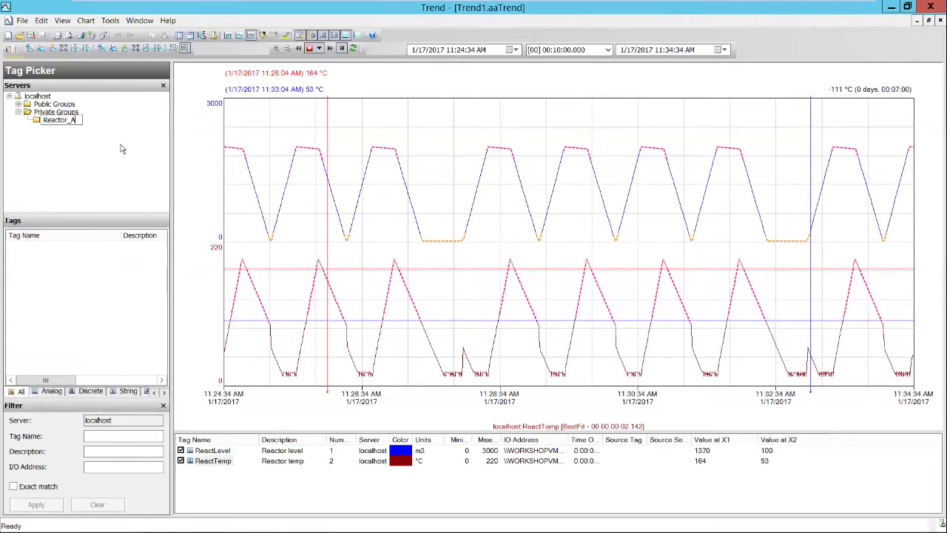
key(Return)
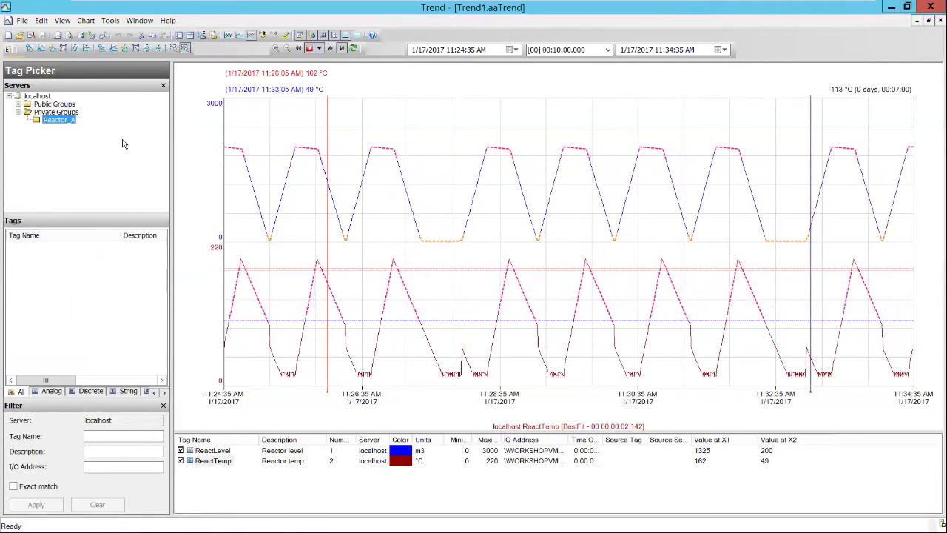
Step: Filter the localhost tags by the name react and add ReactLevel and ReactTemp to the private group Reactor_A
click(41, 98)
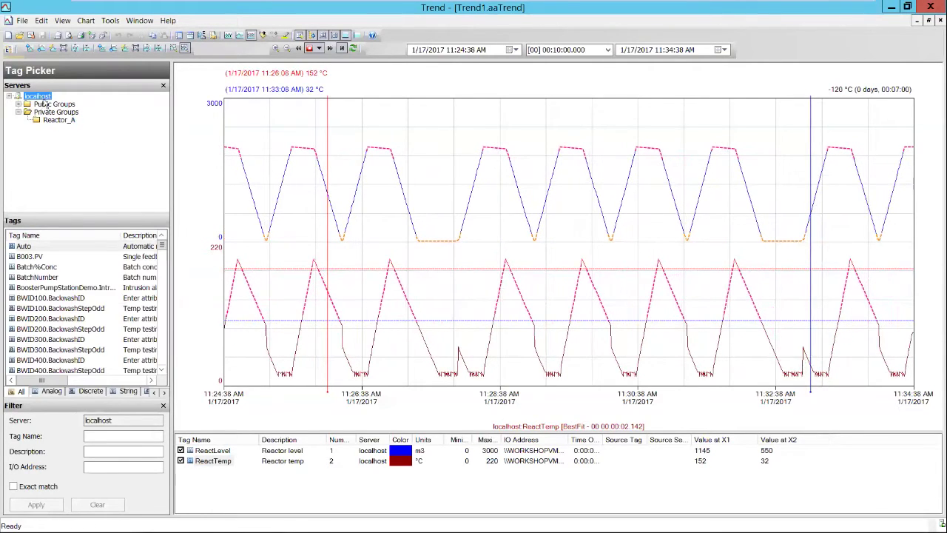
click(122, 437)
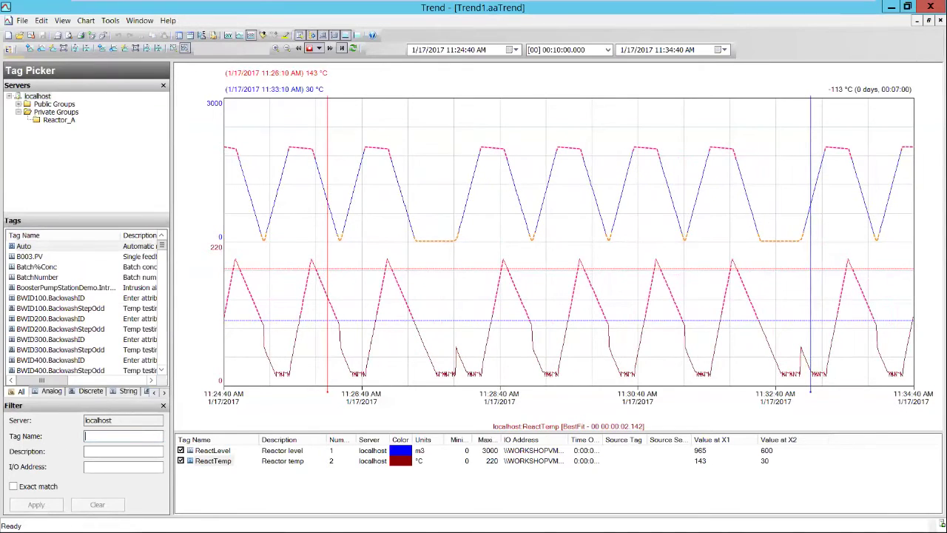
text(react)
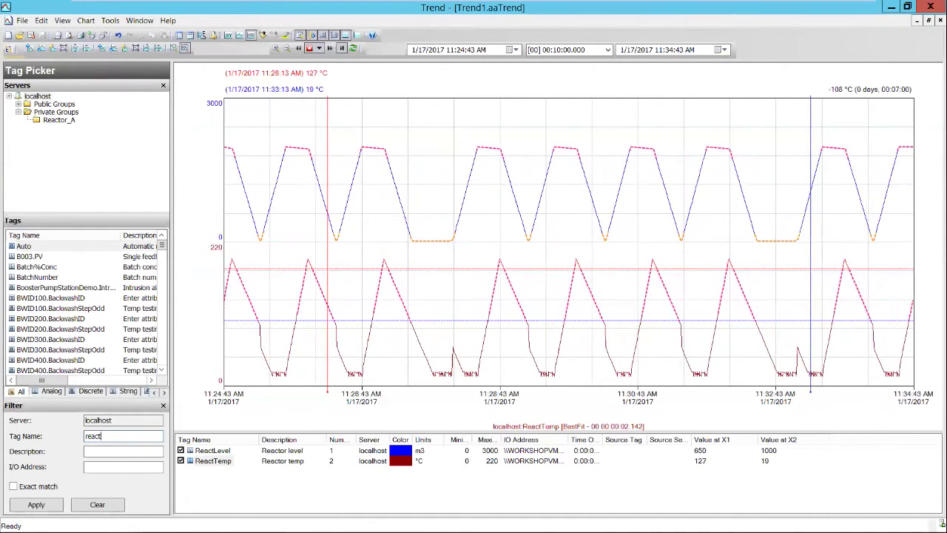
key(Return)
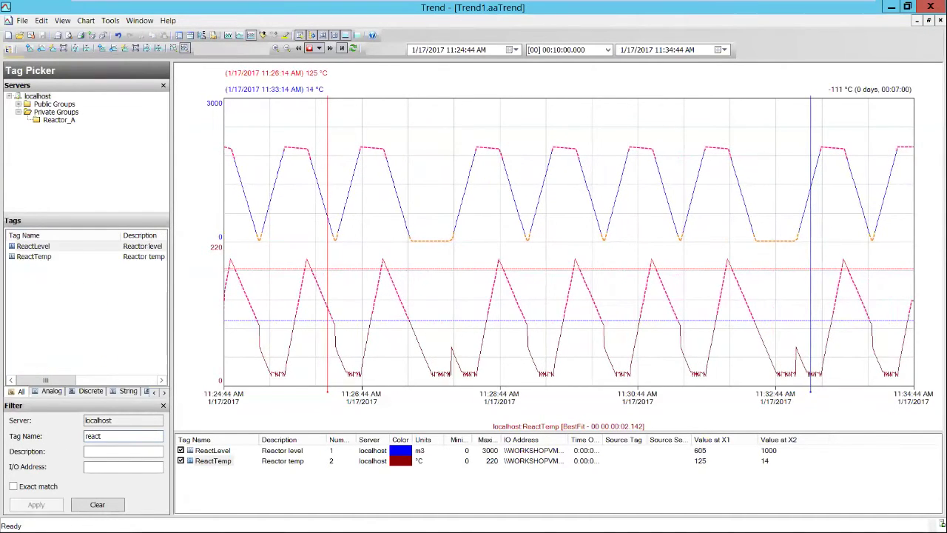
drag(48, 250, 66, 123)
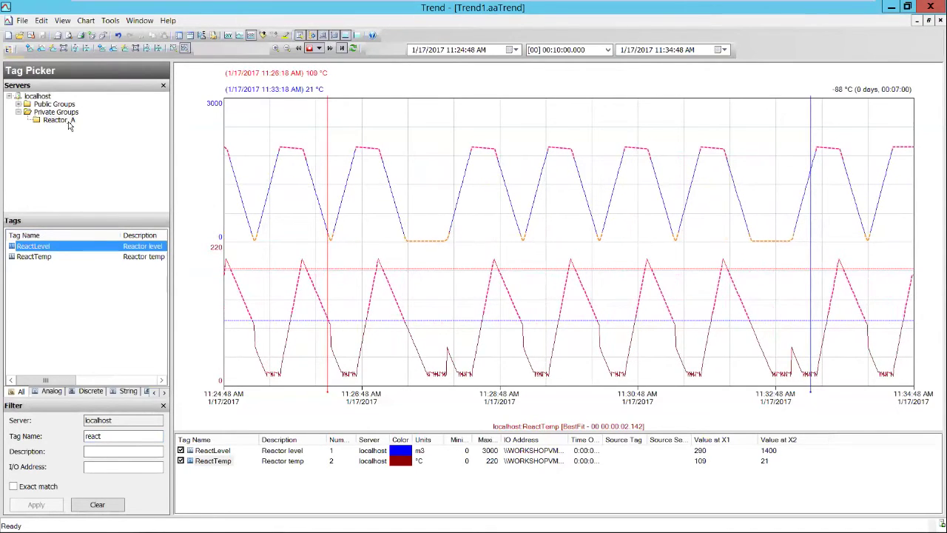
drag(42, 259, 62, 119)
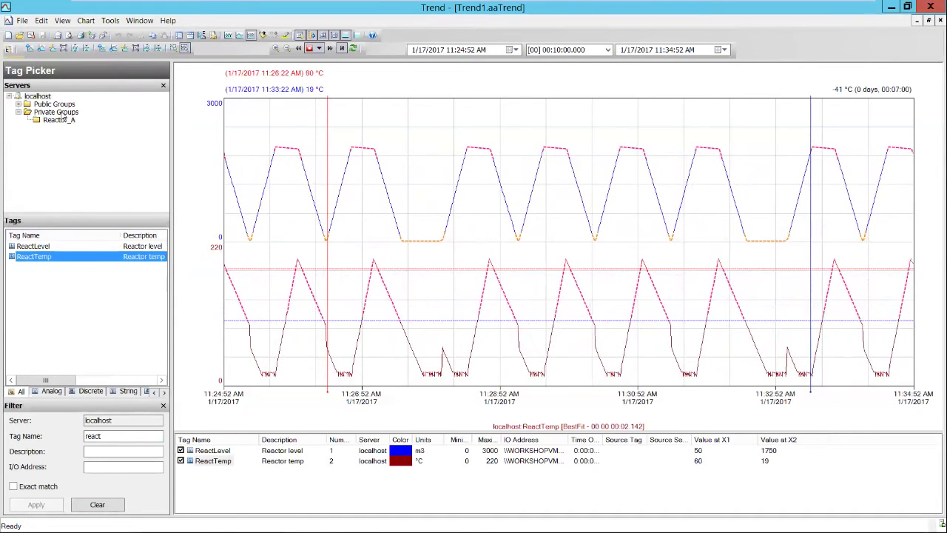
Step: Create a second private tag group named Reactor_B
click(56, 112)
right_click(62, 113)
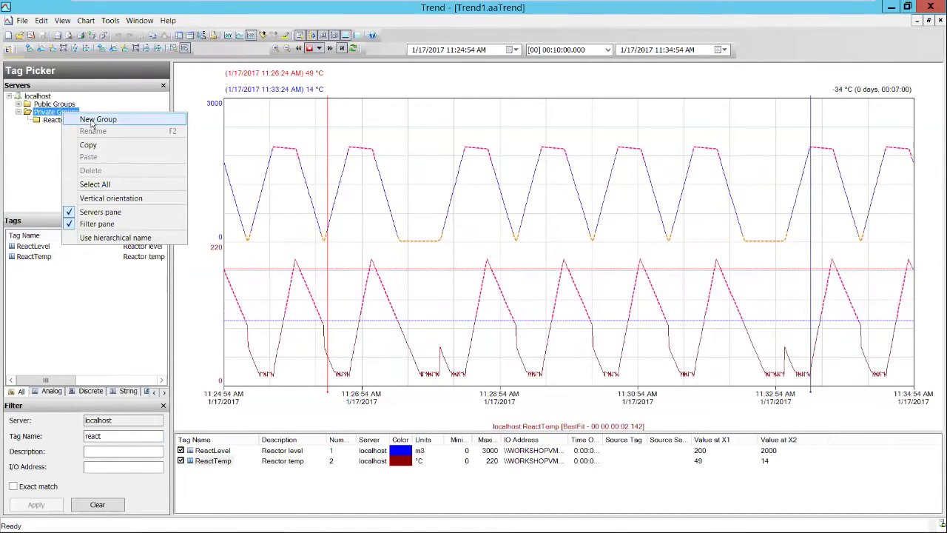
click(96, 119)
text(Reactor)
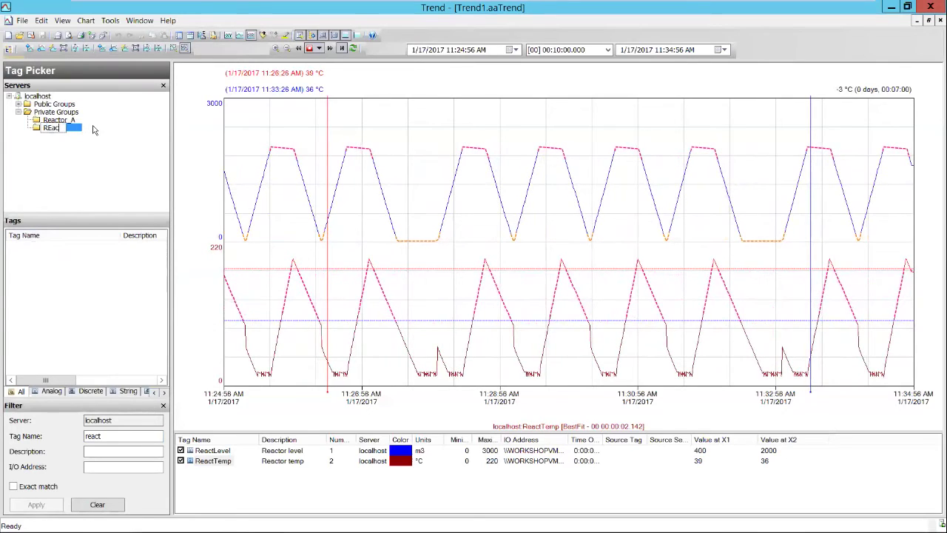
text(_)
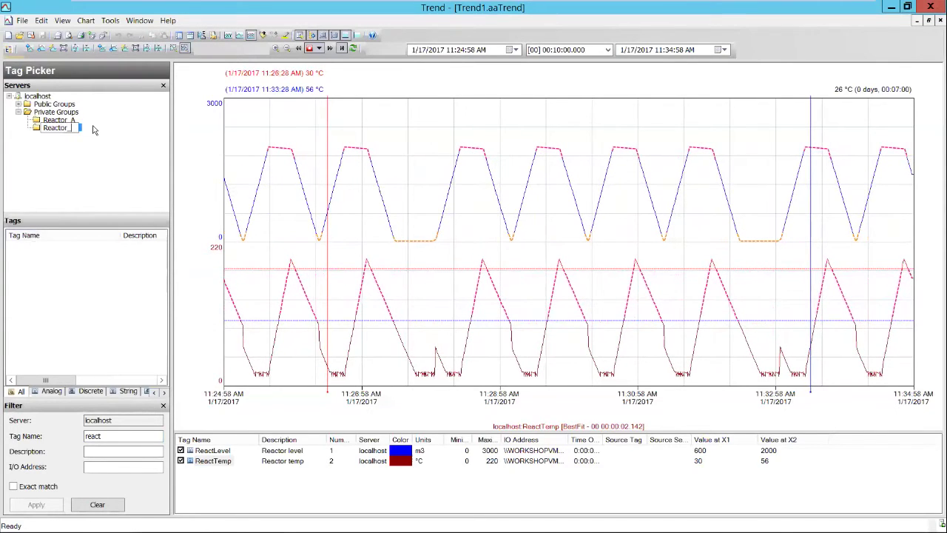
text(B)
key(Return)
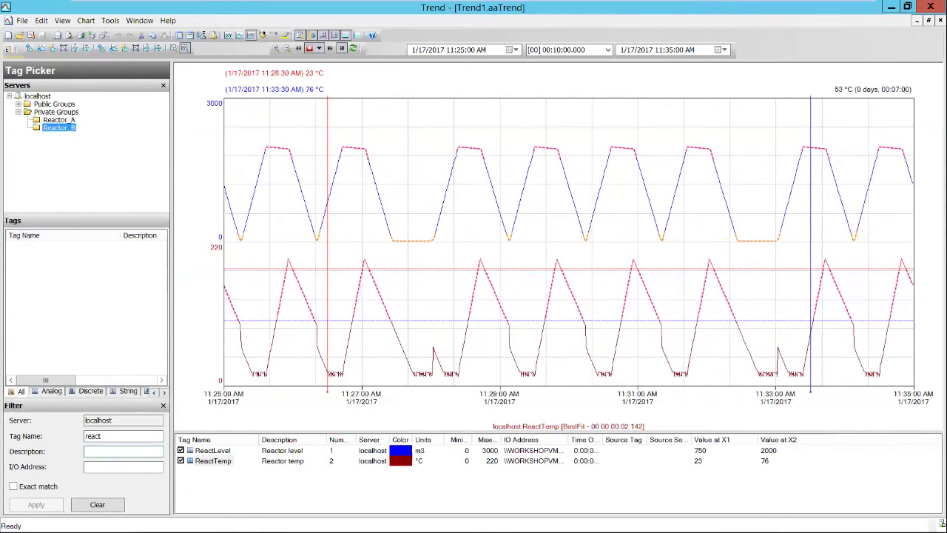
Step: Filter the localhost tags by the name conc and add ConcPump to the Reactor_B group
click(105, 504)
click(39, 96)
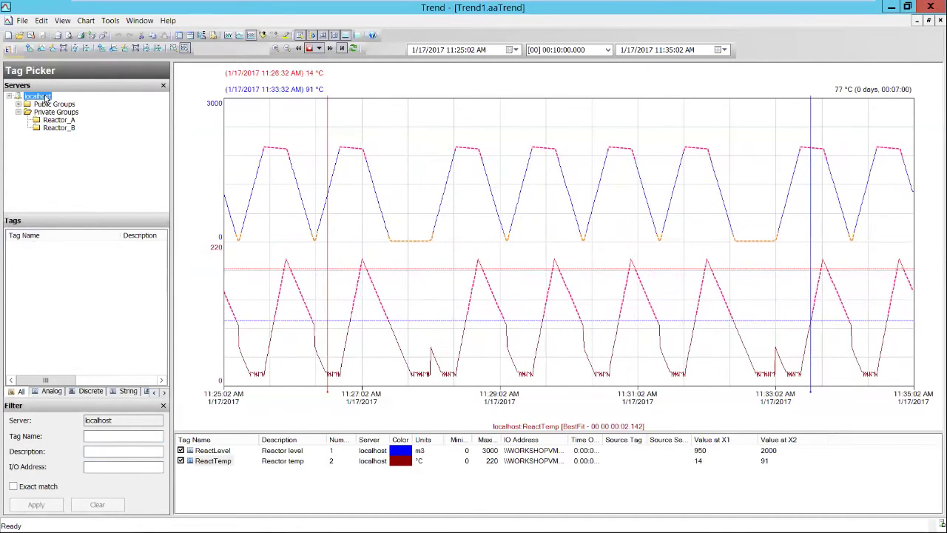
click(117, 436)
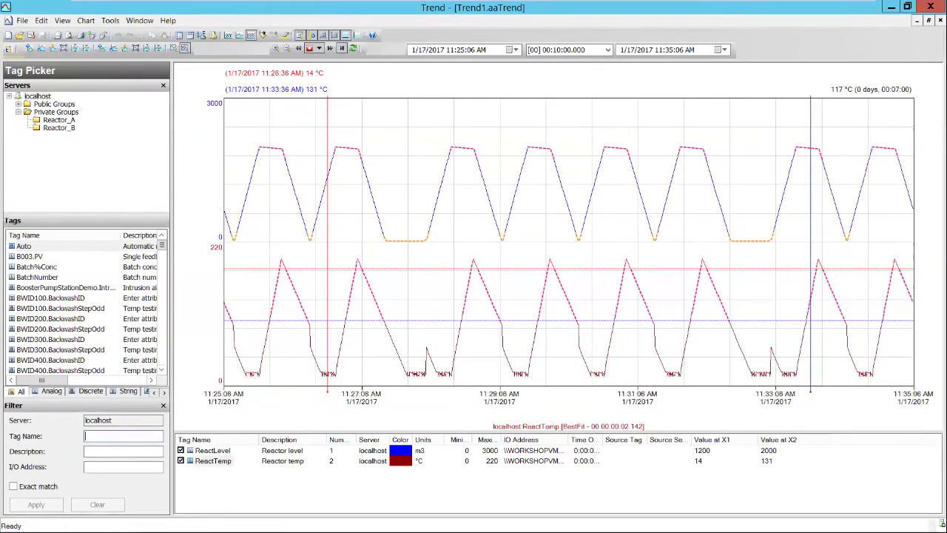
text(conc)
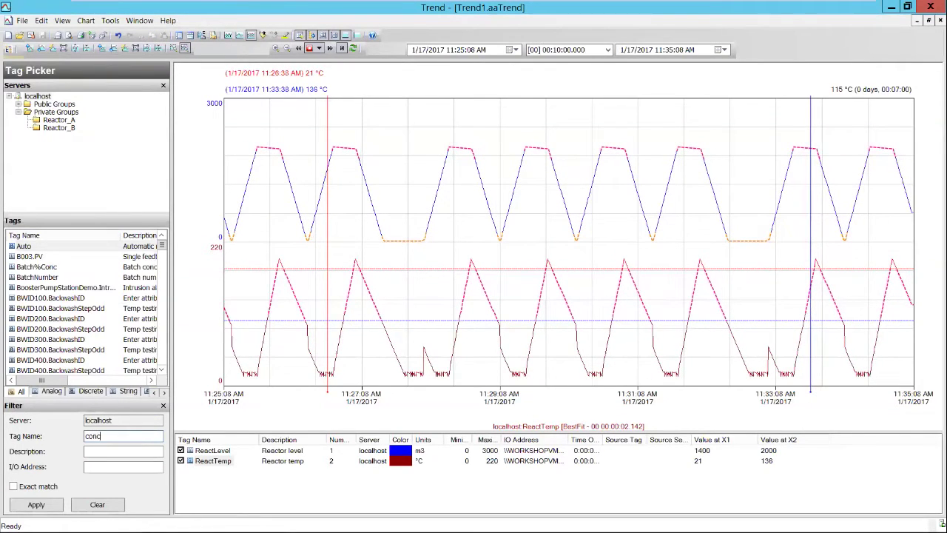
key(Return)
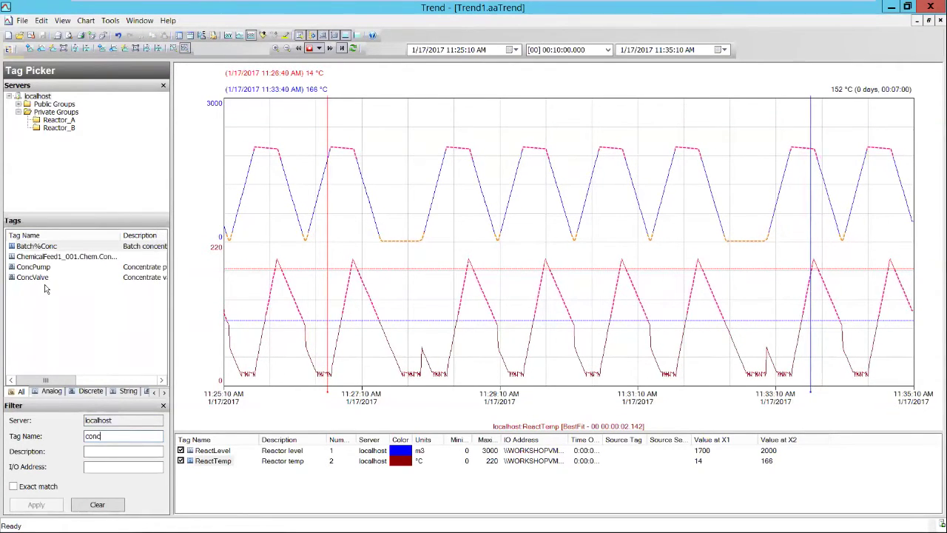
drag(41, 270, 70, 131)
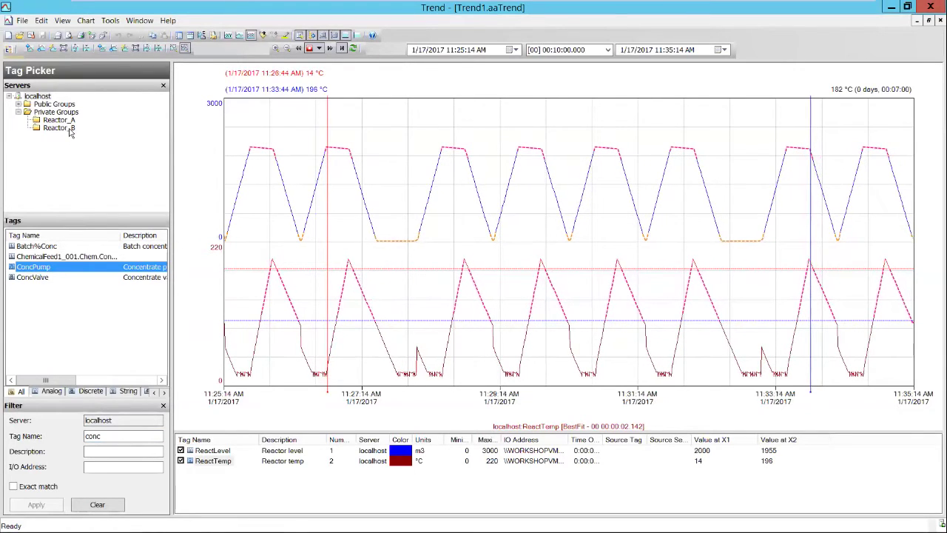
Step: Filter the tags by the name prod and add ProdLevel to the Reactor_B group
double_click(93, 435)
text(prod)
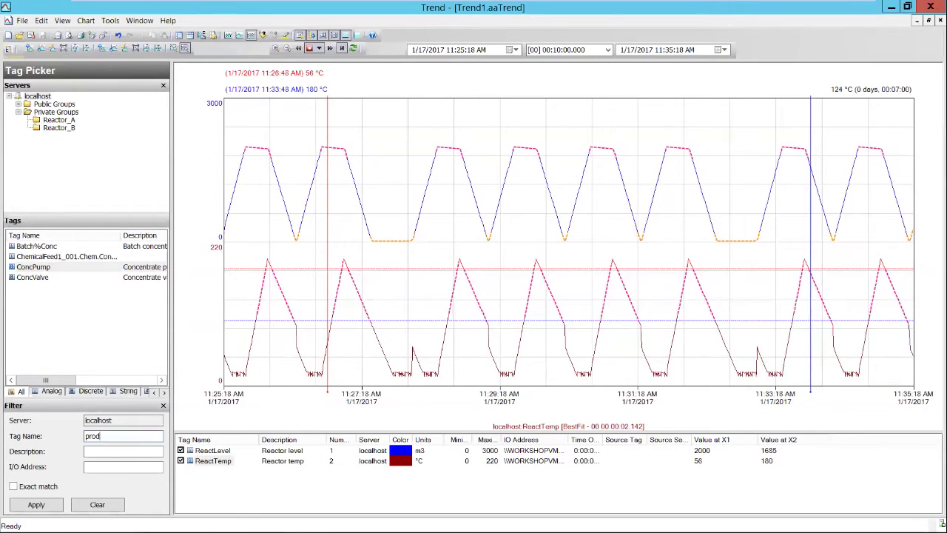
key(Return)
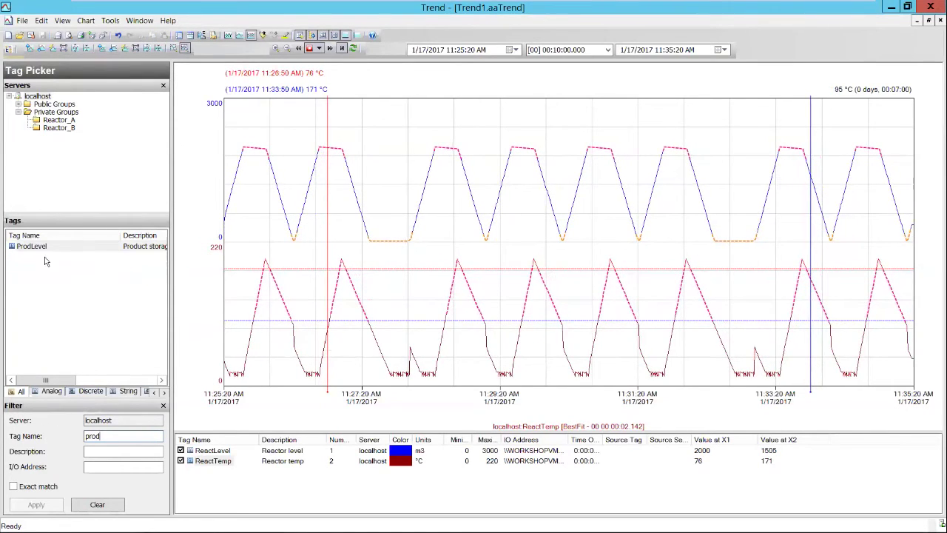
drag(47, 249, 74, 131)
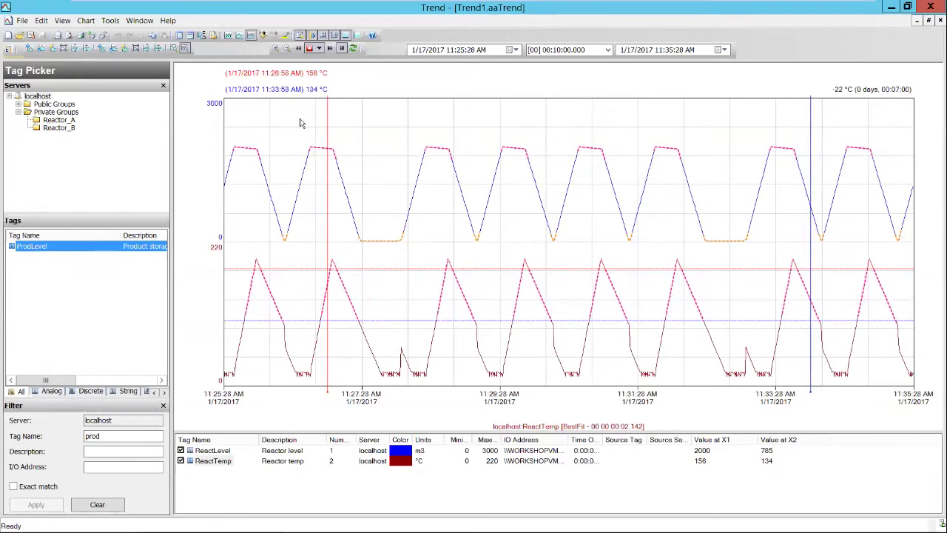
Step: Create a new trend, clear the tag filter, and plot the whole Reactor_B group on it in live mode
click(9, 37)
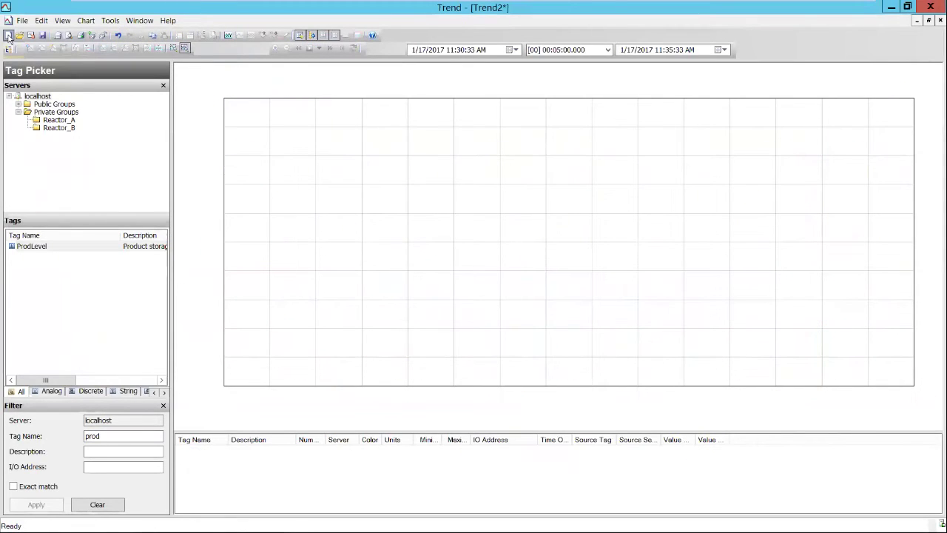
click(54, 128)
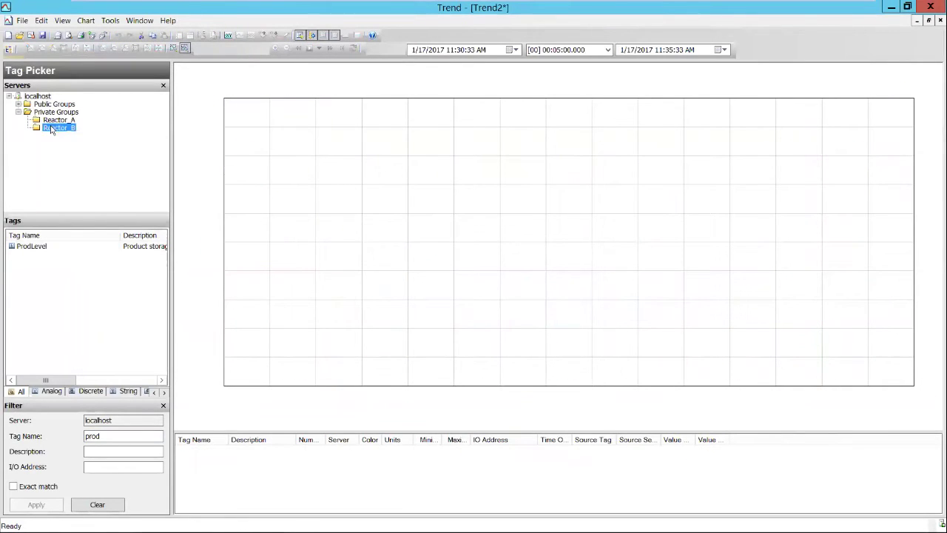
click(102, 504)
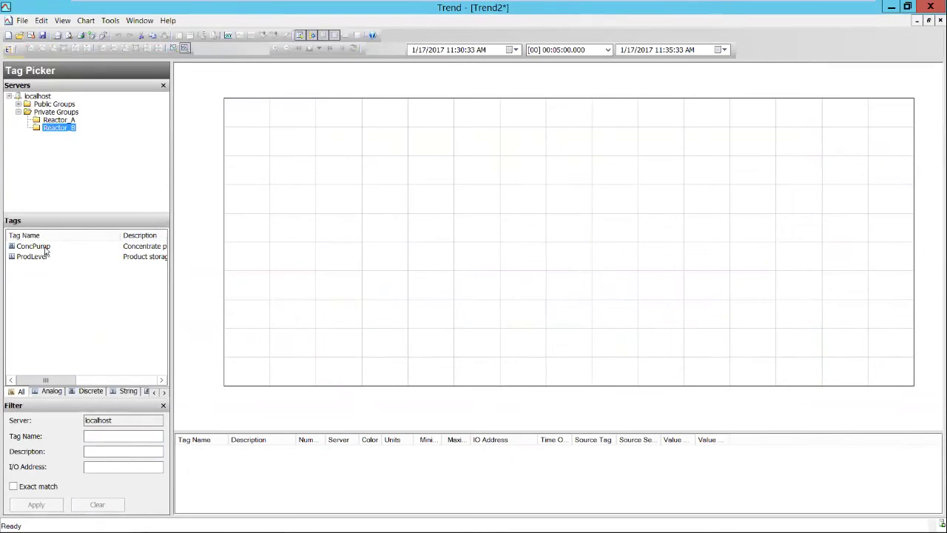
drag(68, 130, 331, 139)
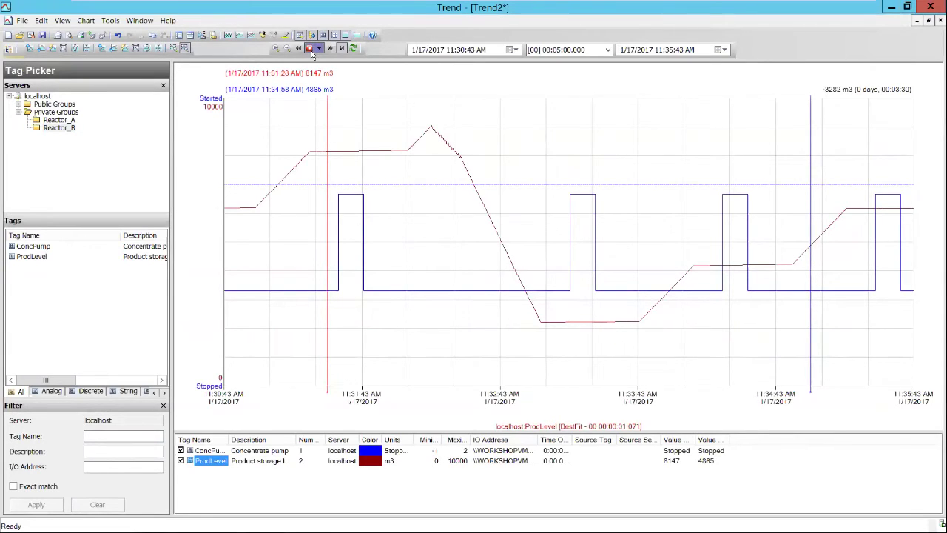
click(311, 50)
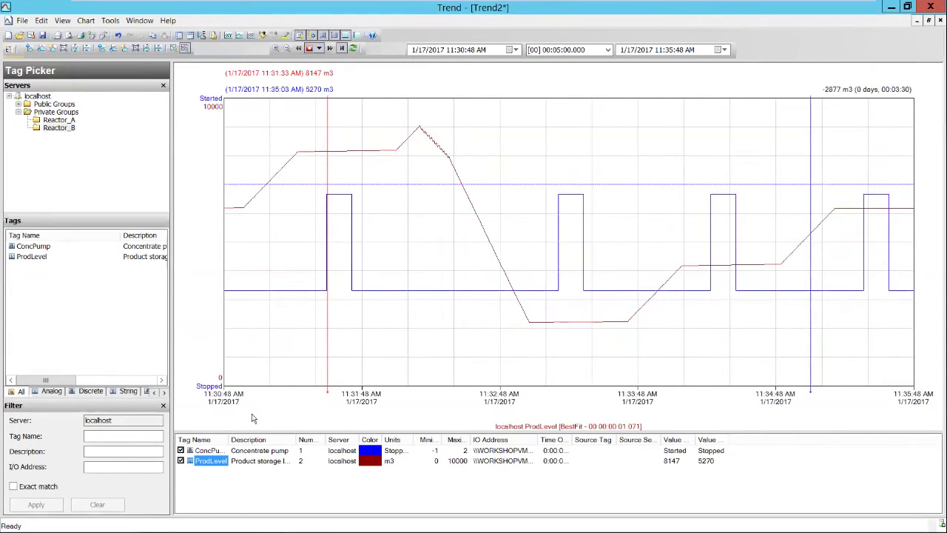
Step: Widen the tag list's Tag Name column and save the trend as the trend file Trend2 in the Trends folder
drag(230, 436, 271, 439)
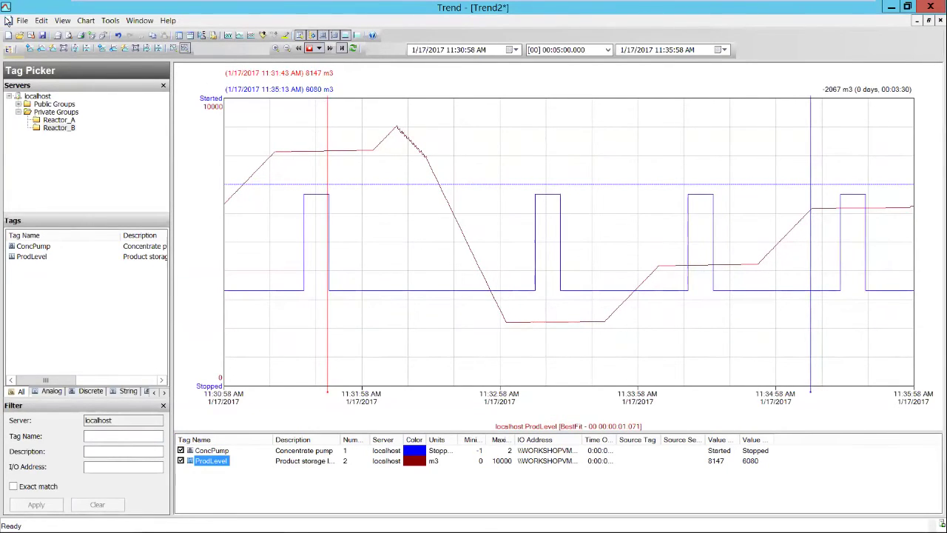
click(23, 20)
click(51, 112)
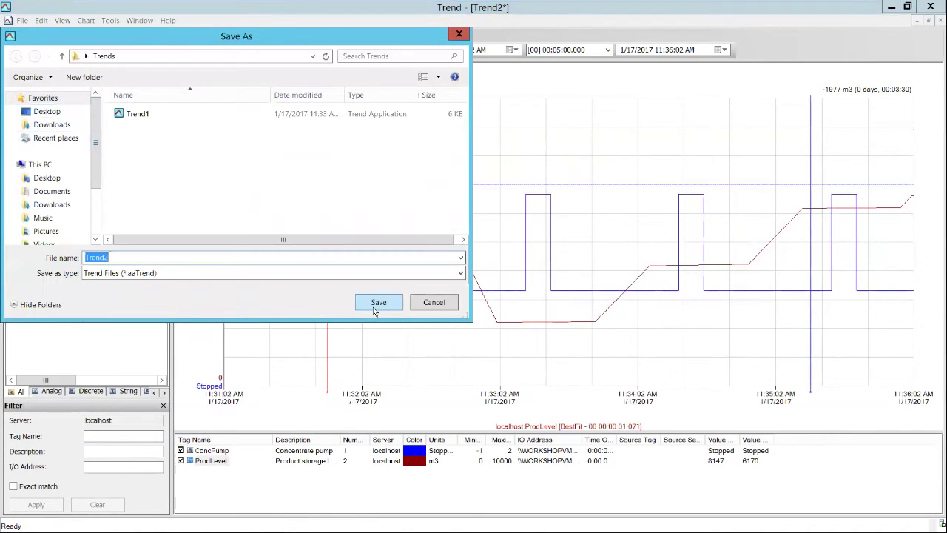
click(378, 303)
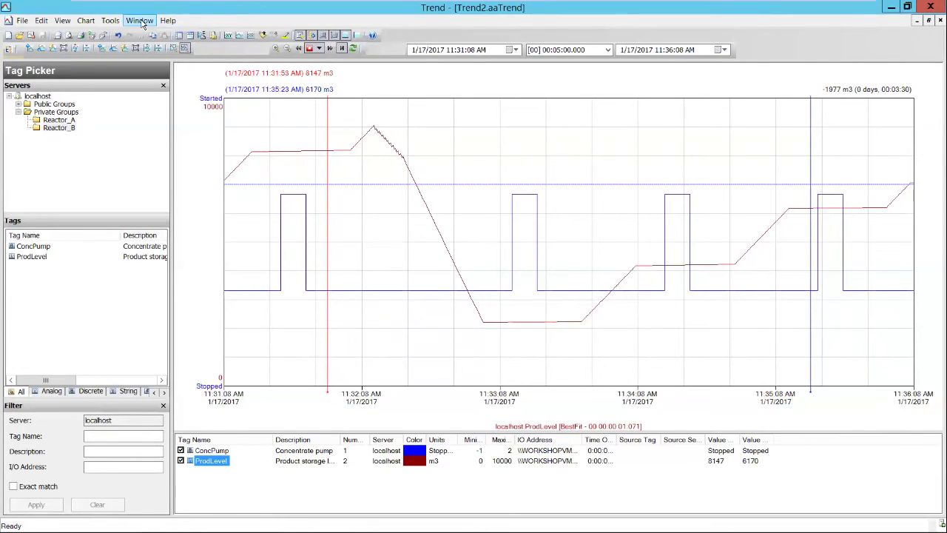
Step: Tile the Trend1 and Trend2 windows horizontally and enlarge both charts by shrinking their tag lists
click(139, 20)
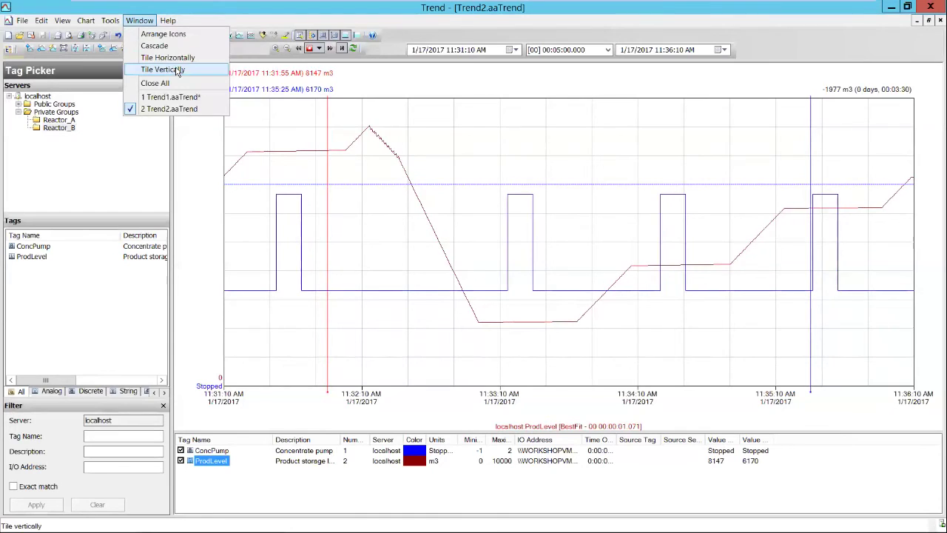
click(181, 59)
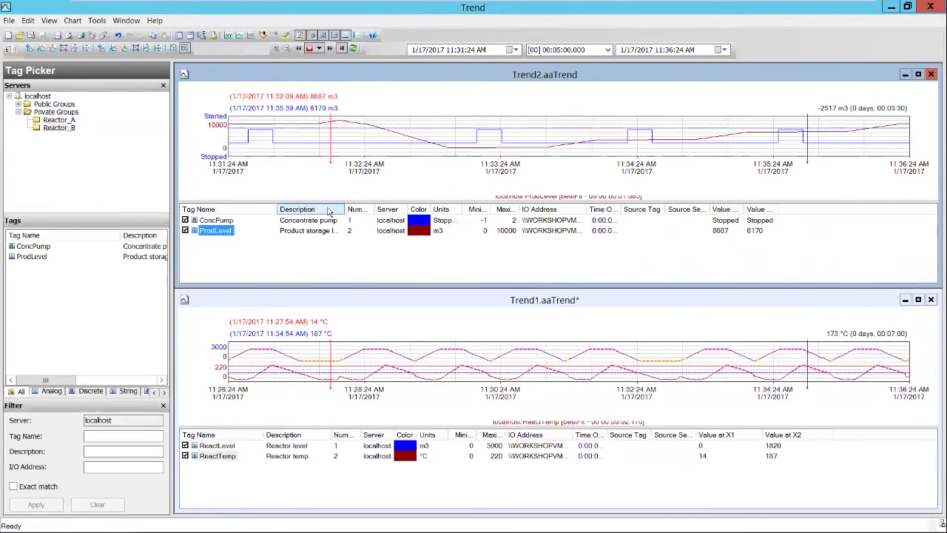
drag(332, 202, 333, 259)
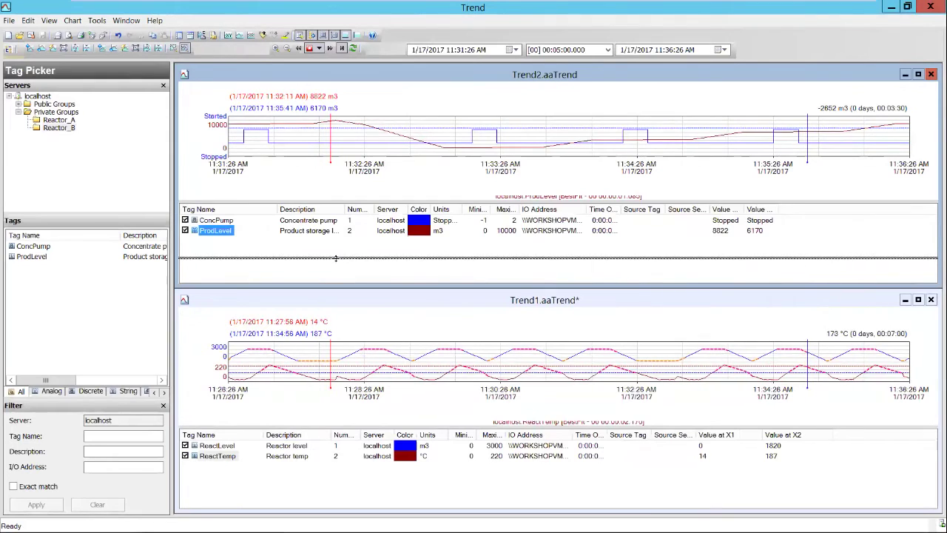
drag(351, 428, 347, 470)
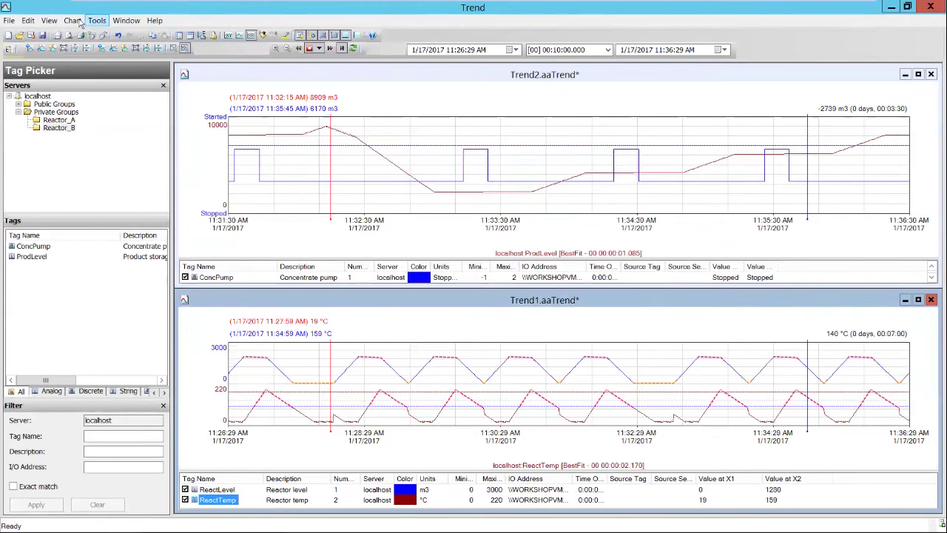
Step: Hide the Tag Picker pane to free up room for the trend windows
click(48, 21)
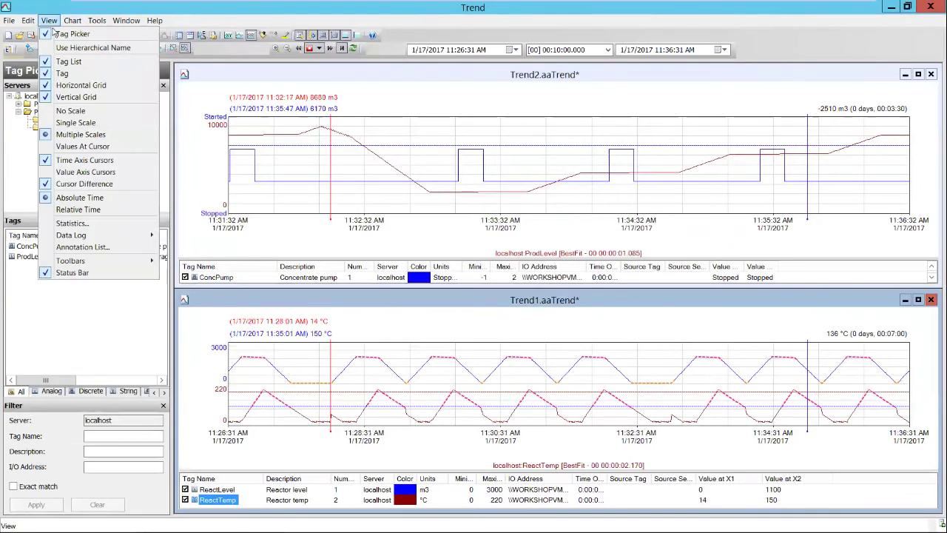
mouse_move(75, 24)
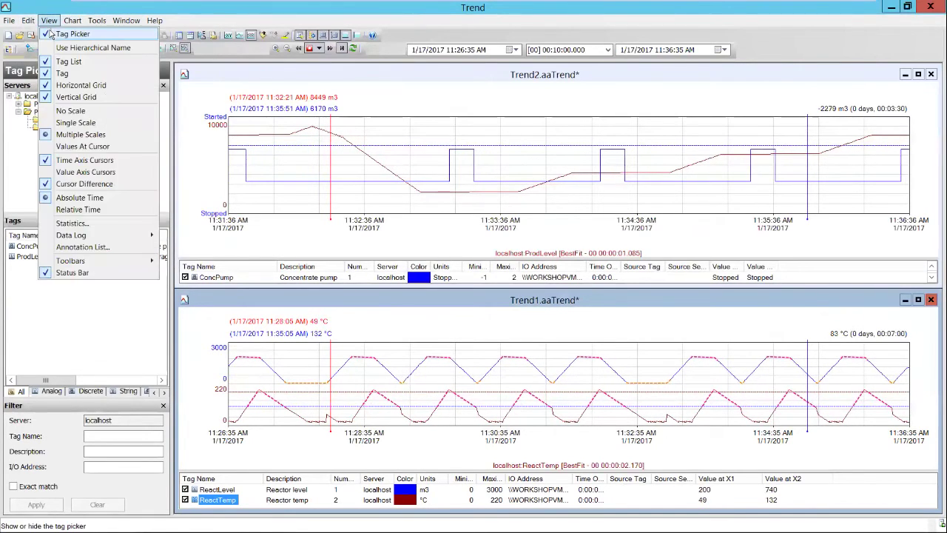
click(55, 34)
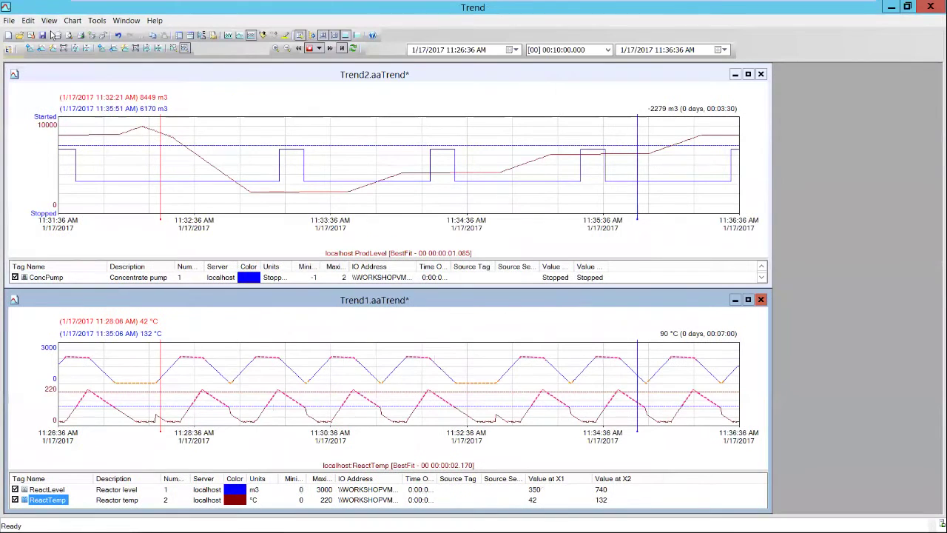
Step: Retile the Trend1 and Trend2 windows horizontally across the full width and shrink both tag lists to enlarge the charts
click(747, 74)
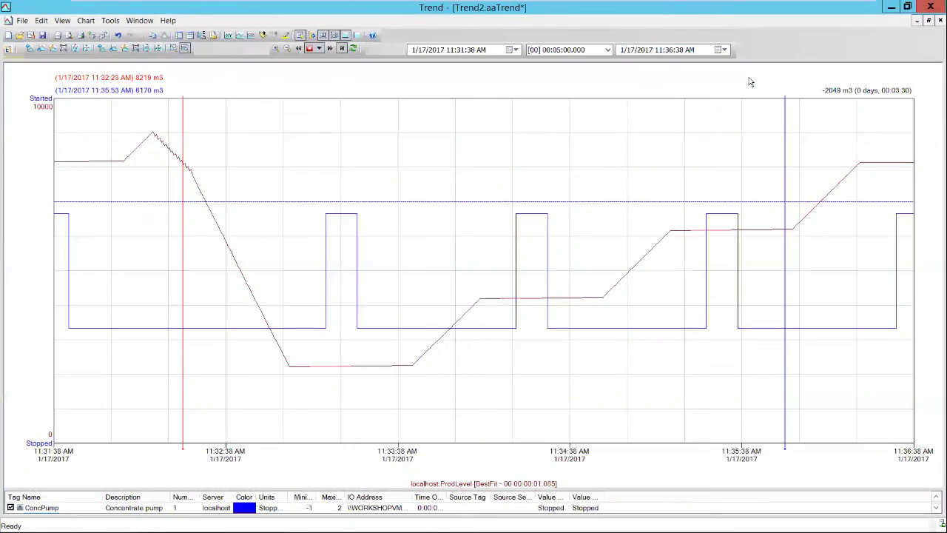
click(139, 20)
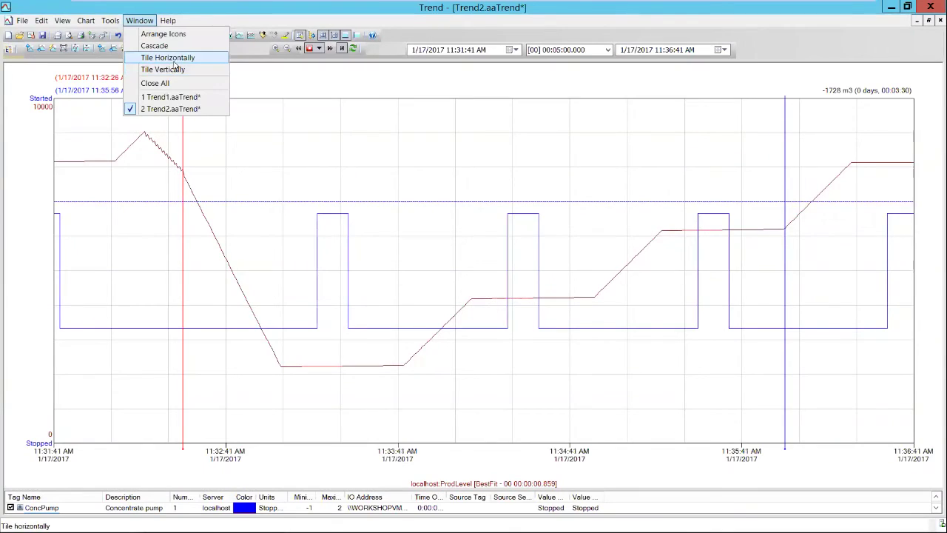
click(174, 58)
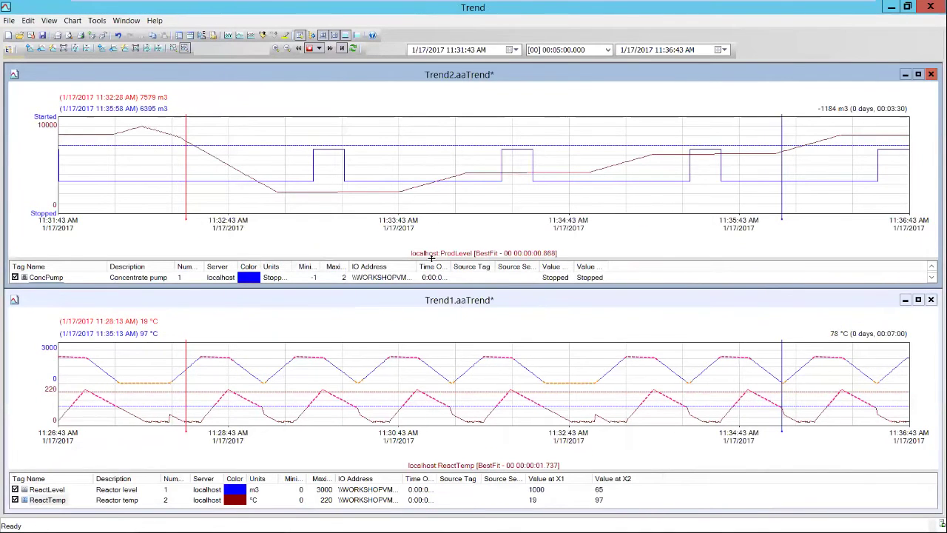
drag(434, 257, 434, 270)
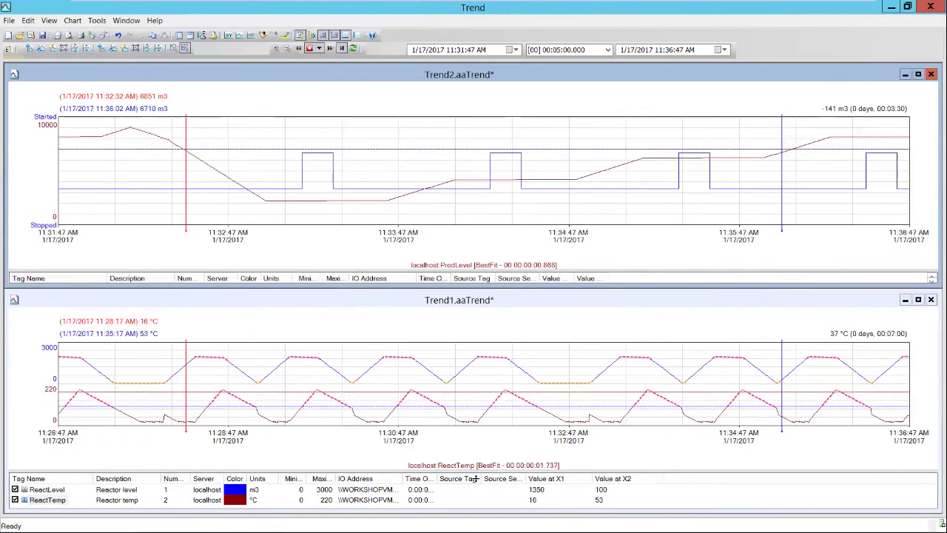
drag(476, 479, 477, 504)
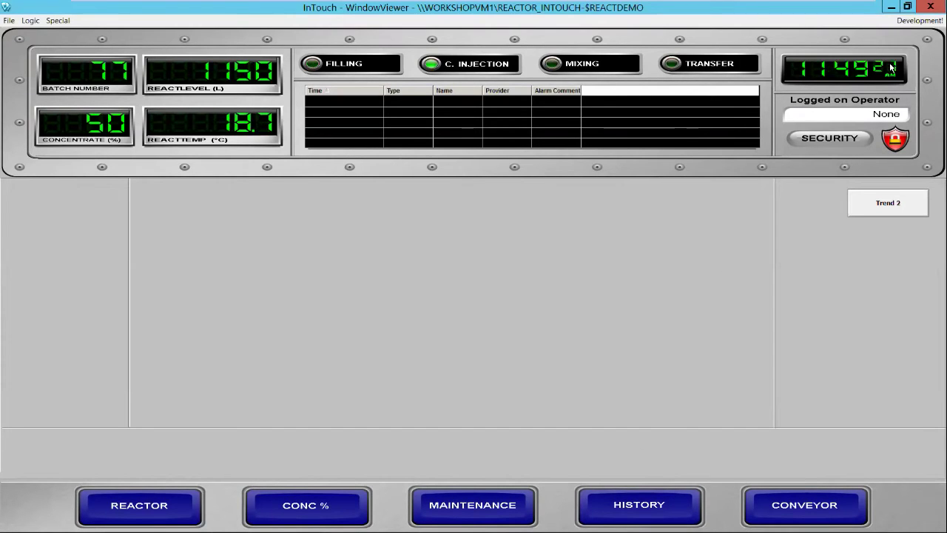
Step: Switch the InTouch application to WindowMaker development and install the aaHistClientTrend Control as an ActiveX control
click(912, 20)
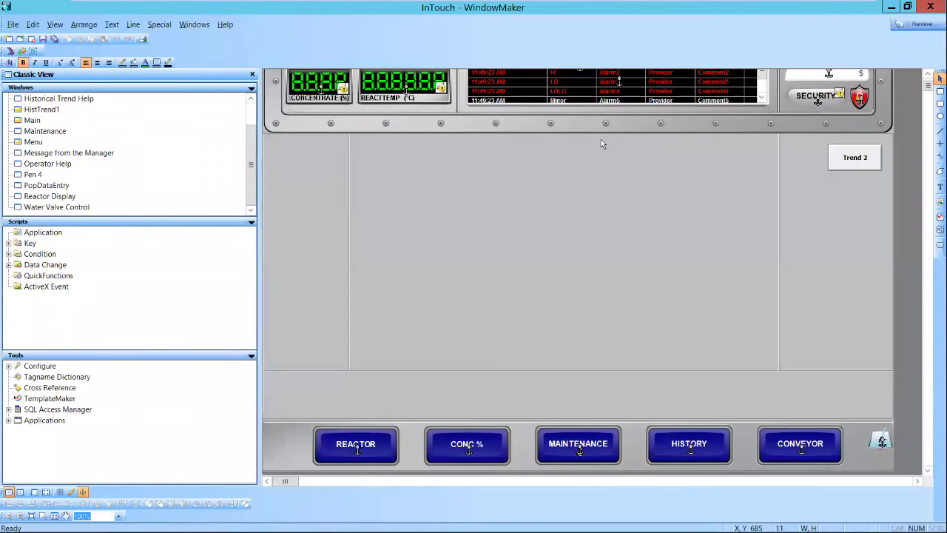
click(152, 24)
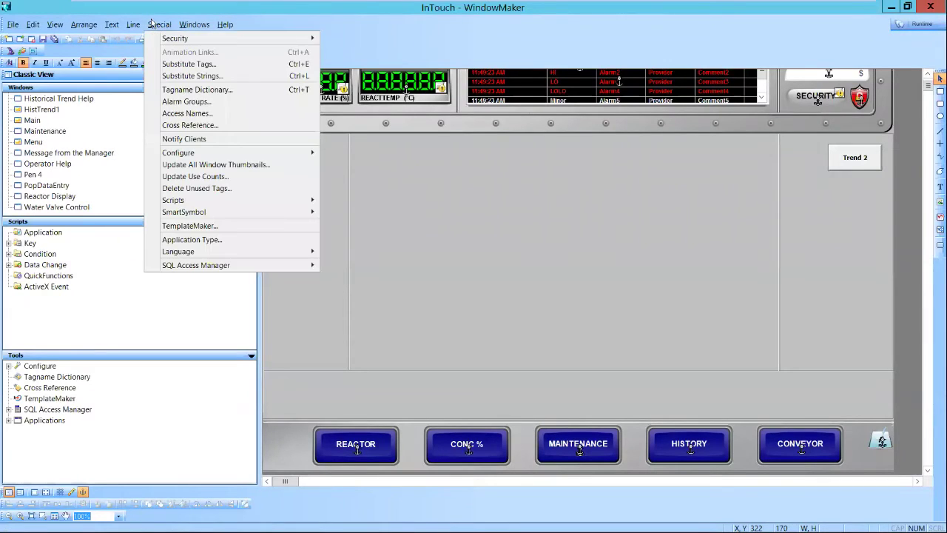
mouse_move(211, 154)
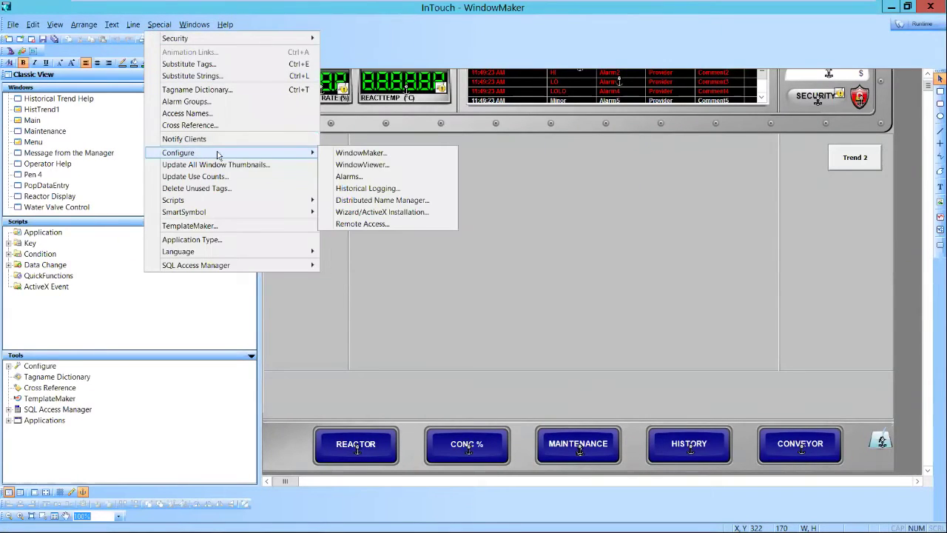
click(400, 213)
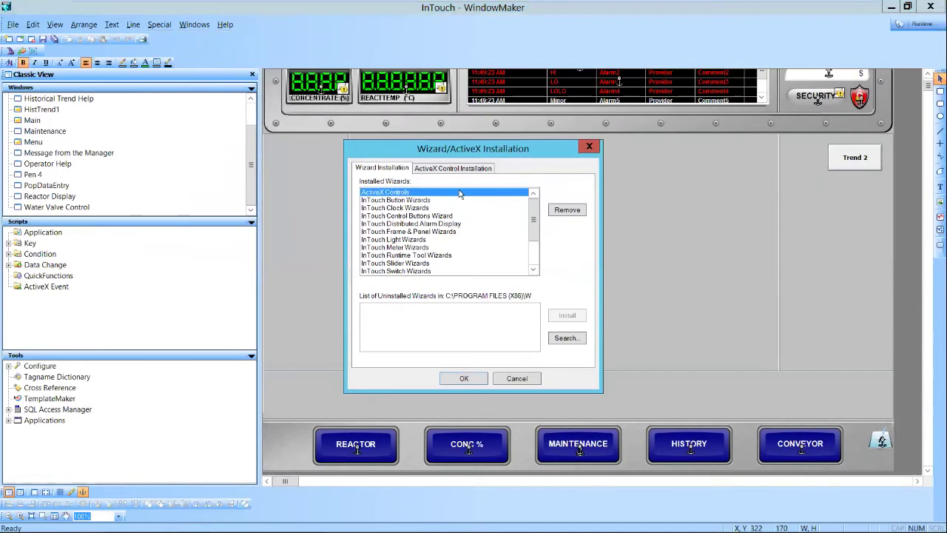
click(477, 169)
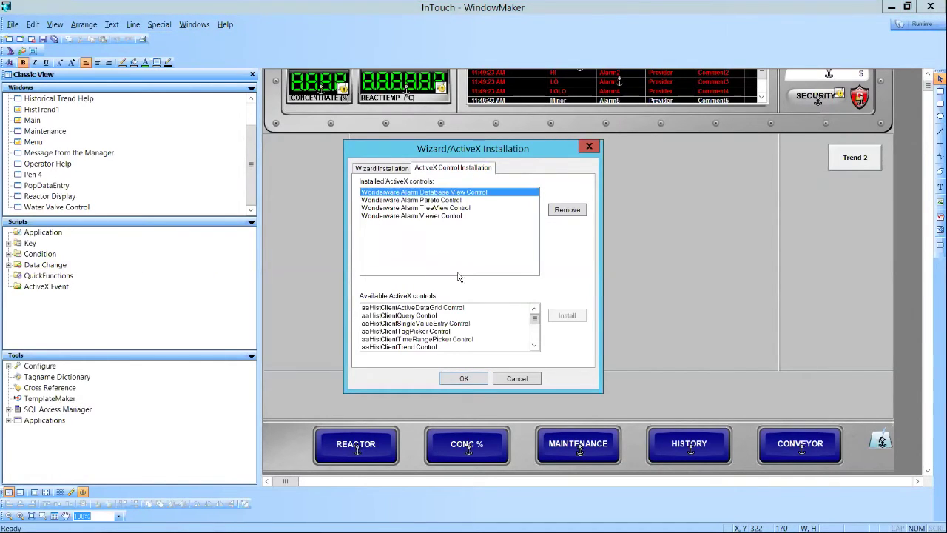
click(418, 348)
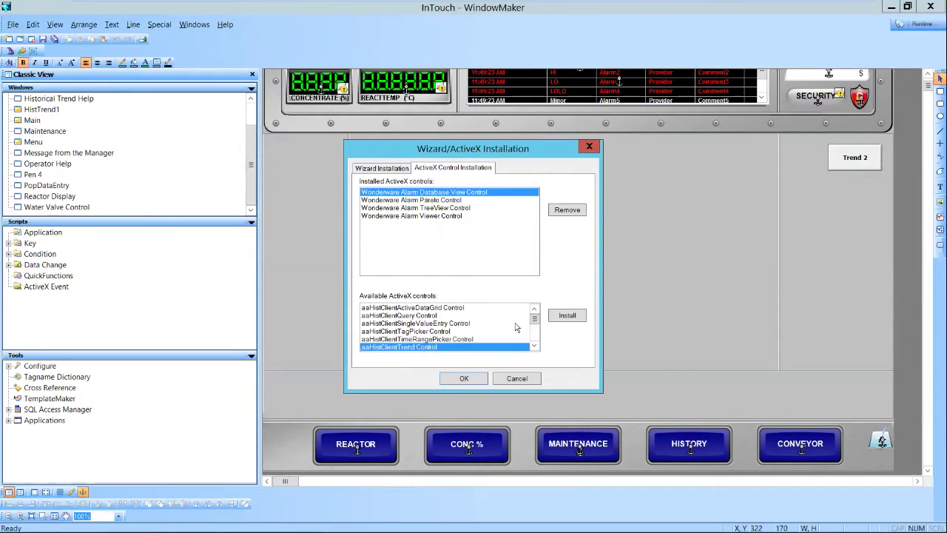
click(567, 316)
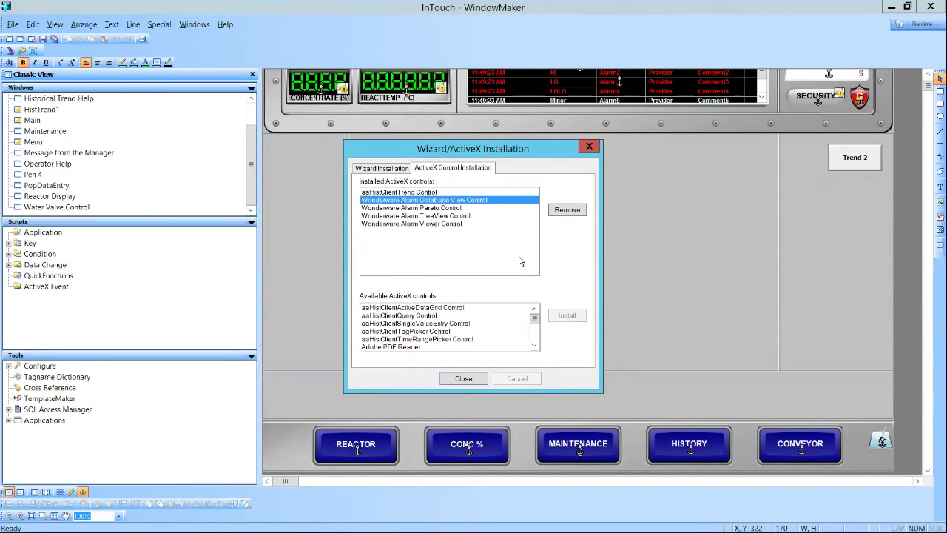
click(418, 193)
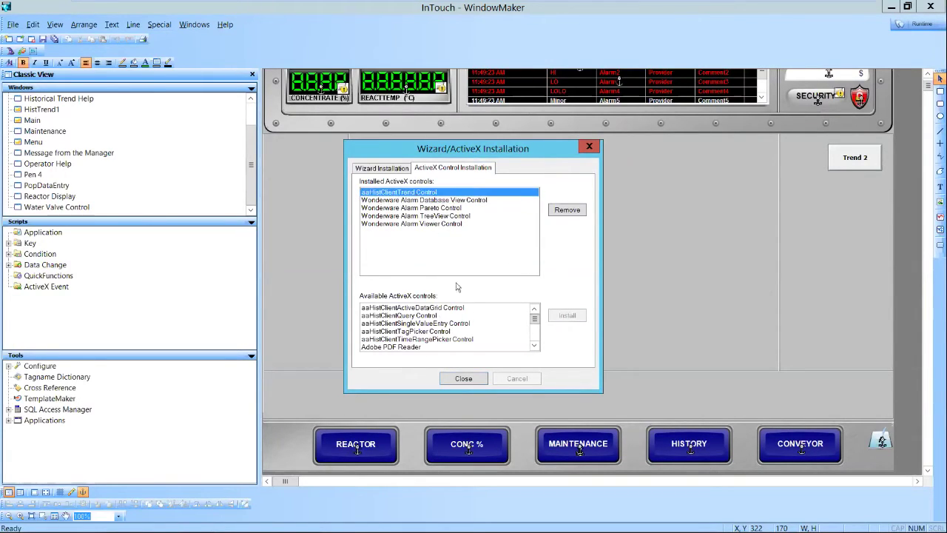
click(463, 379)
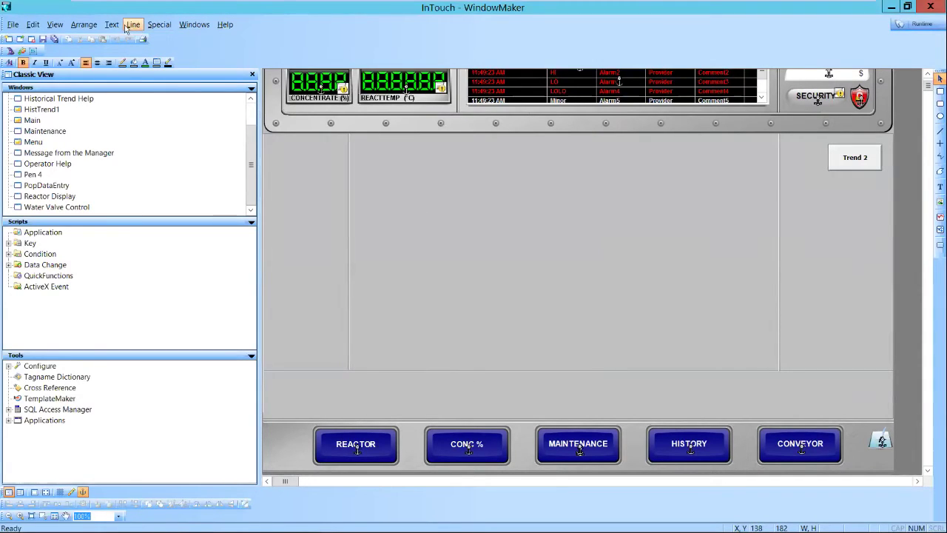
Step: Place an aaHistClientTrend ActiveX control so it fills the empty area between the header panel and the navigation buttons
click(9, 51)
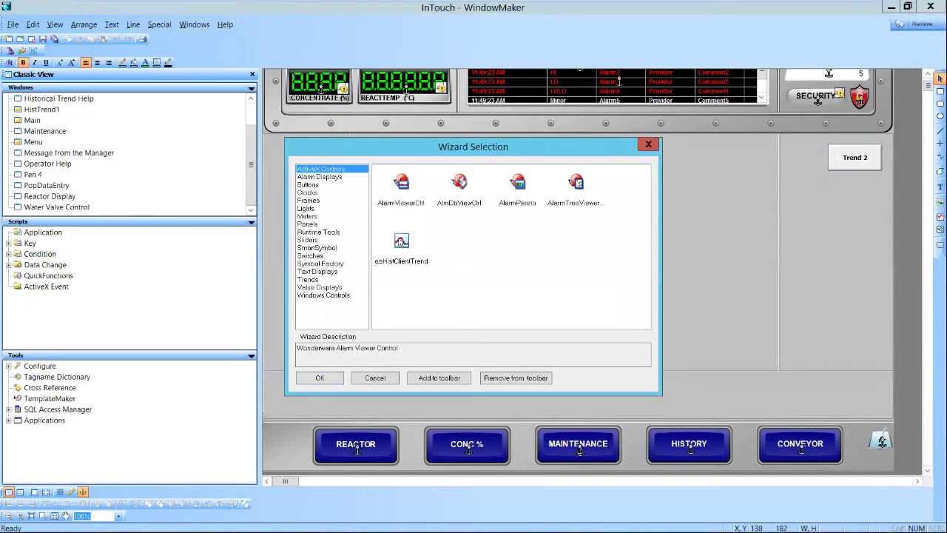
double_click(401, 241)
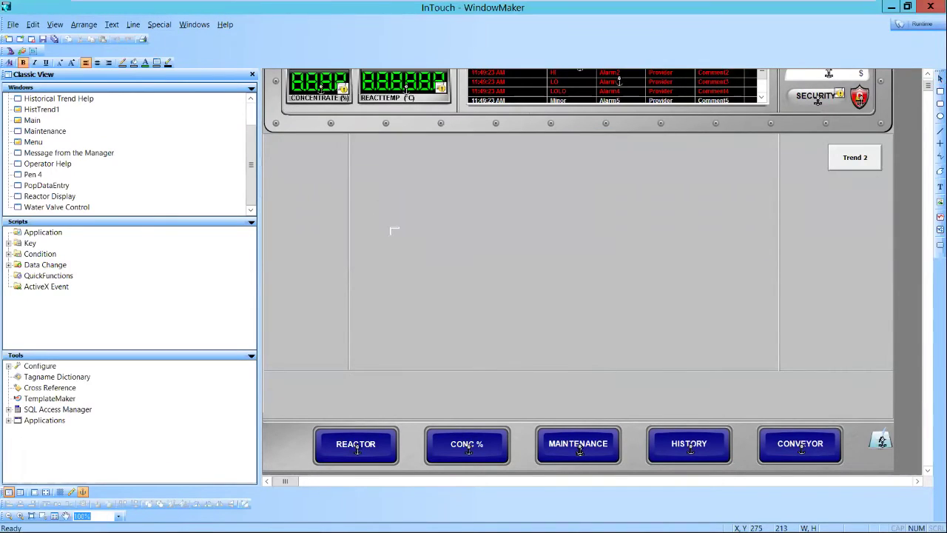
click(329, 169)
drag(347, 178, 818, 415)
Step: Run the application in WindowViewer and plot the private group Reactor_A on the embedded trend in live mode
click(921, 23)
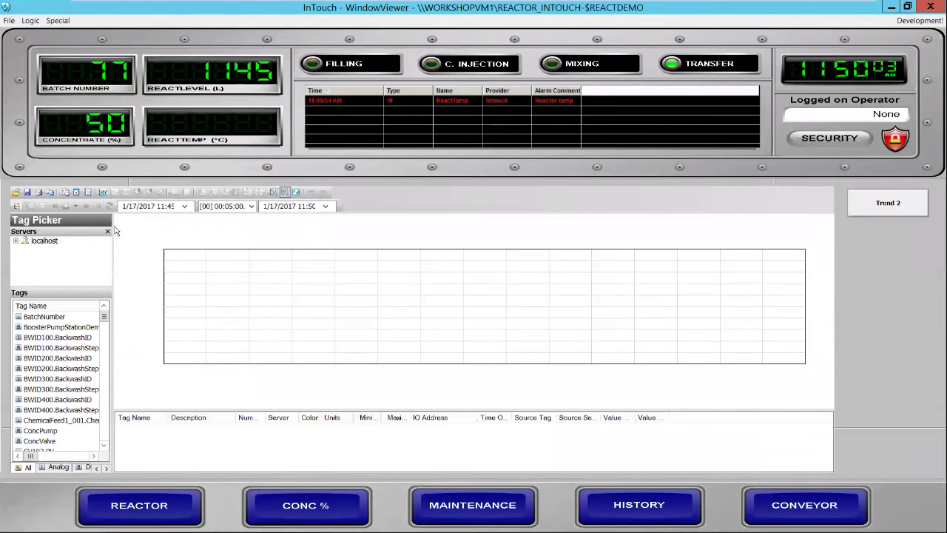
click(17, 242)
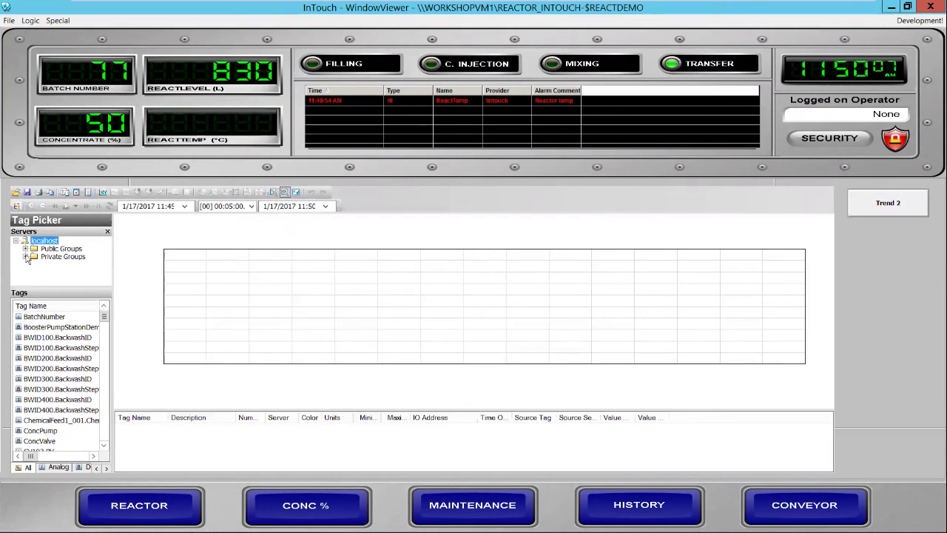
click(26, 256)
drag(68, 267, 216, 283)
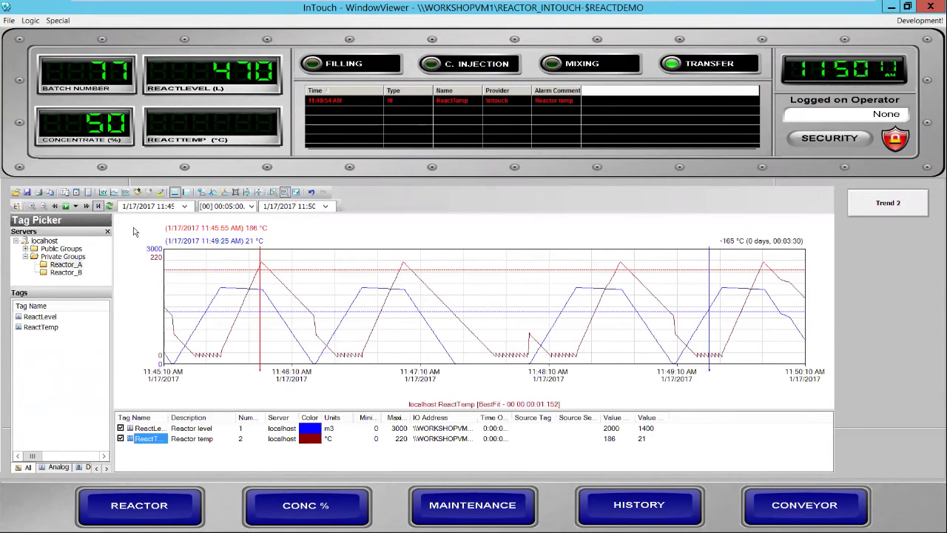
click(64, 206)
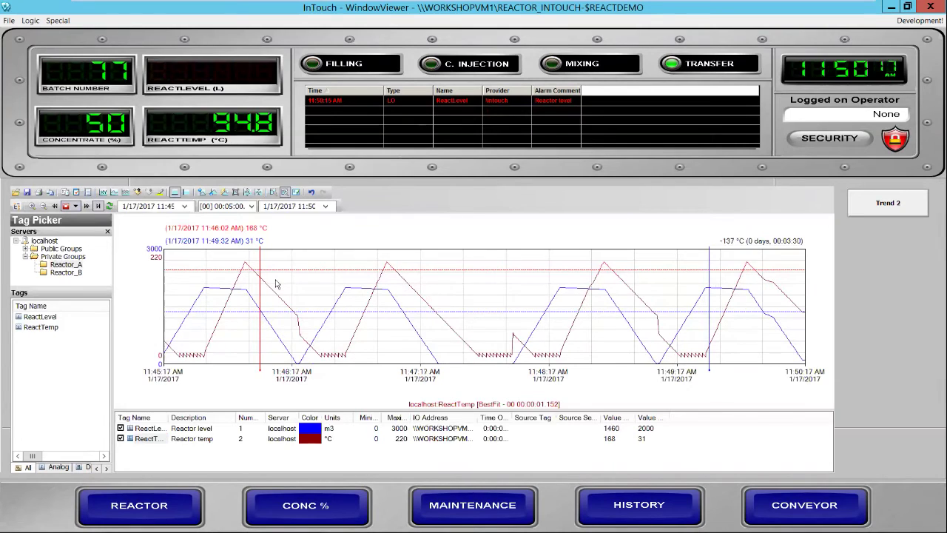
Step: Return to WindowMaker and open the HistTrend1 window scripts with the condition type set to On Show
click(922, 20)
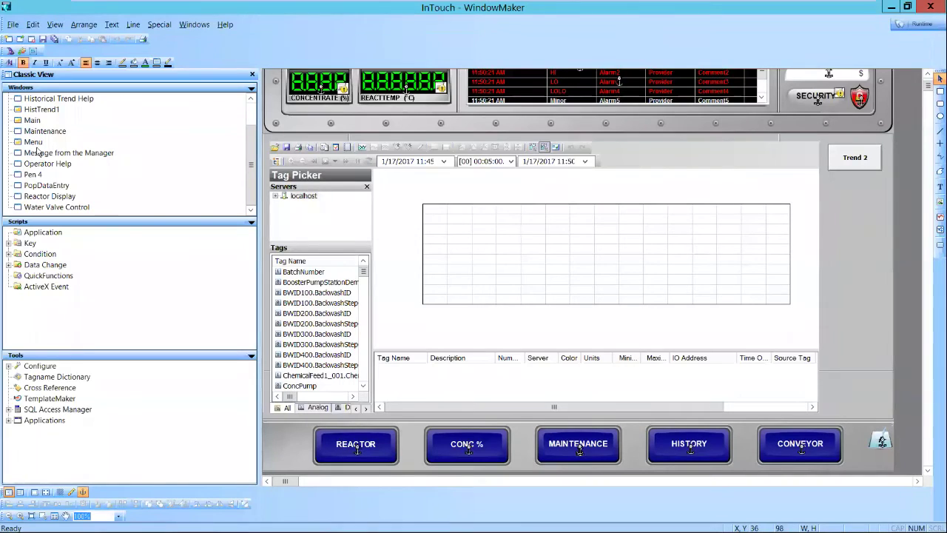
right_click(50, 110)
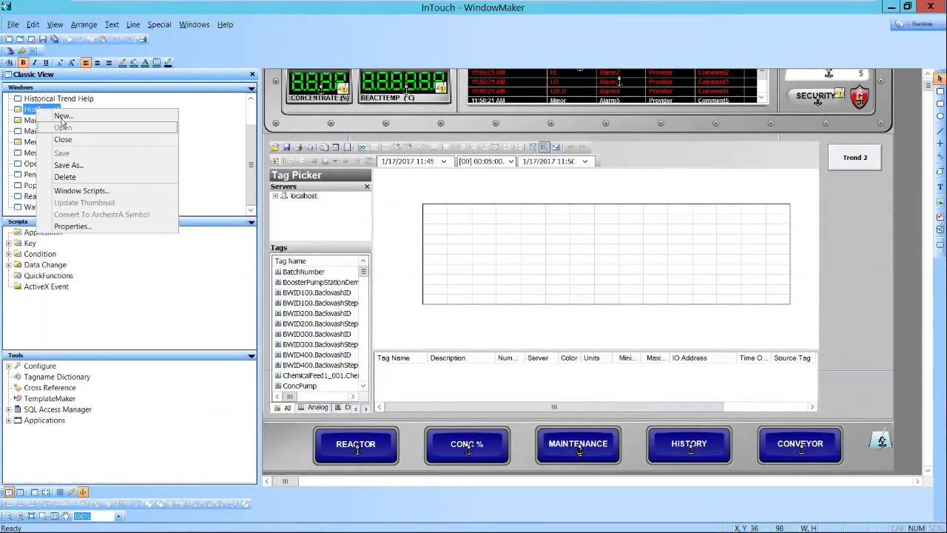
click(80, 190)
click(436, 172)
click(420, 181)
Step: Insert the FileOpen method of the aaHistClientTrend4 ActiveX control into the On Show script
click(365, 132)
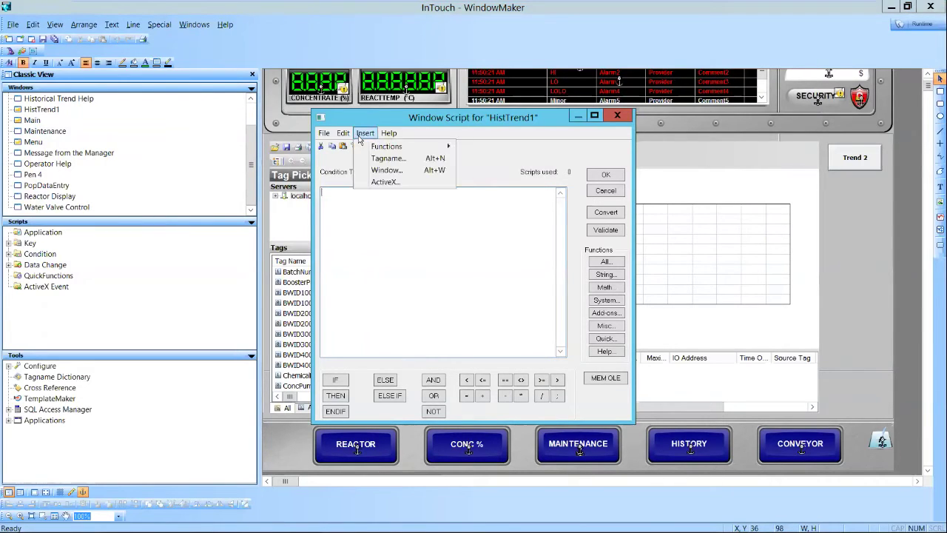
click(385, 182)
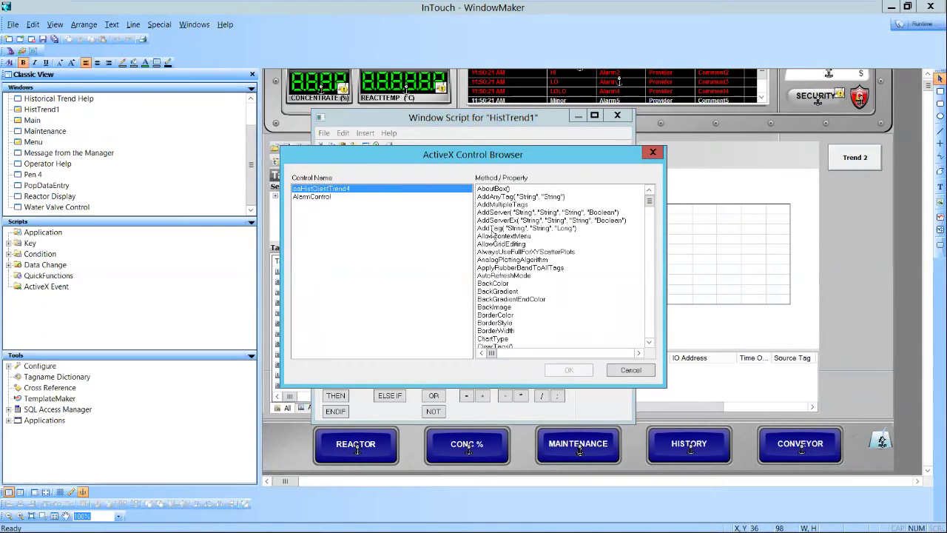
click(558, 277)
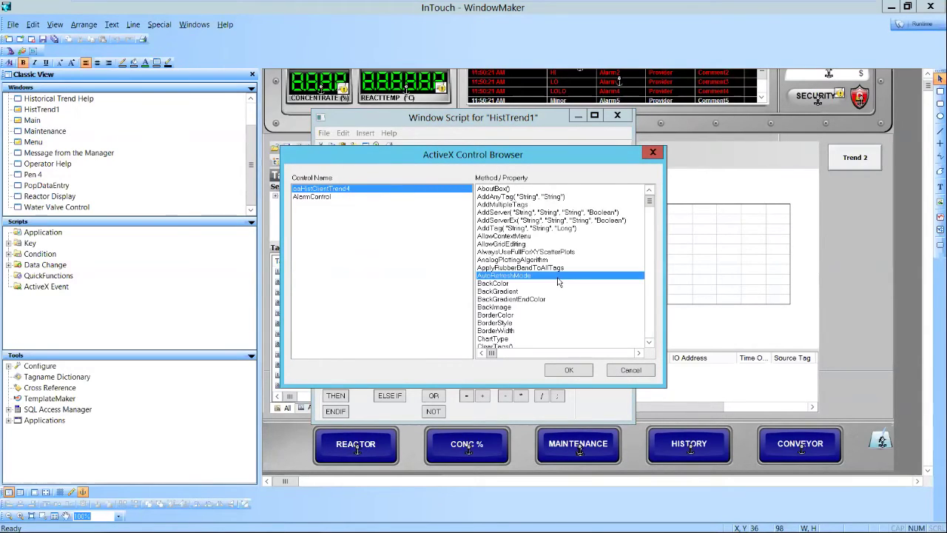
key(p)
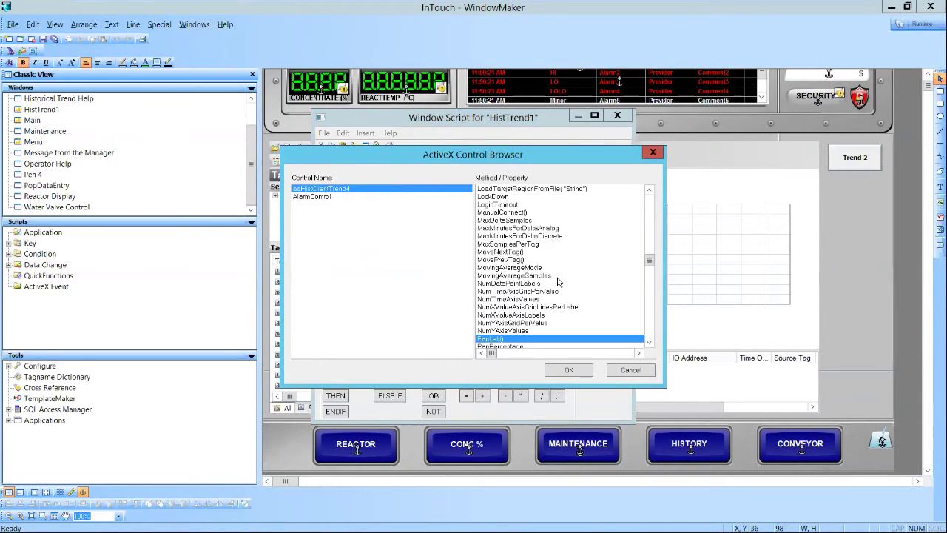
click(647, 344)
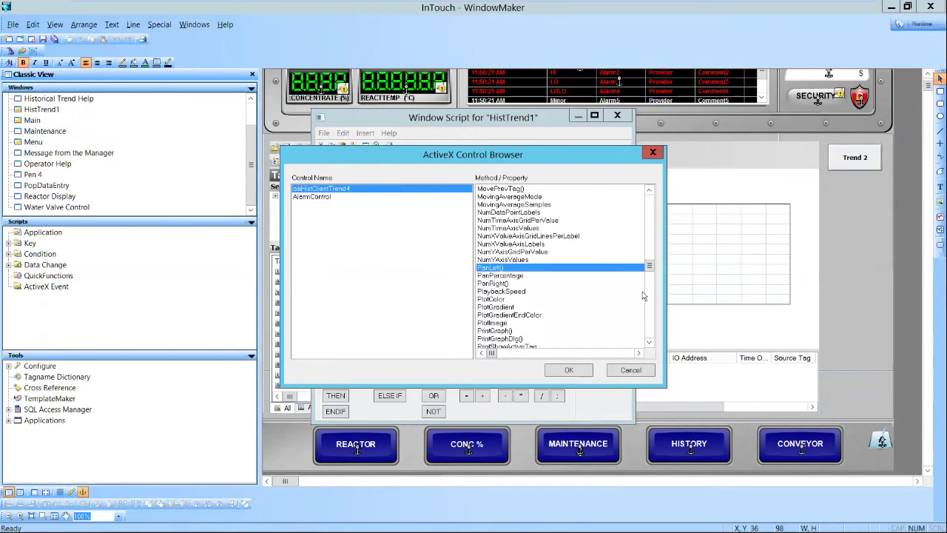
drag(649, 270, 649, 241)
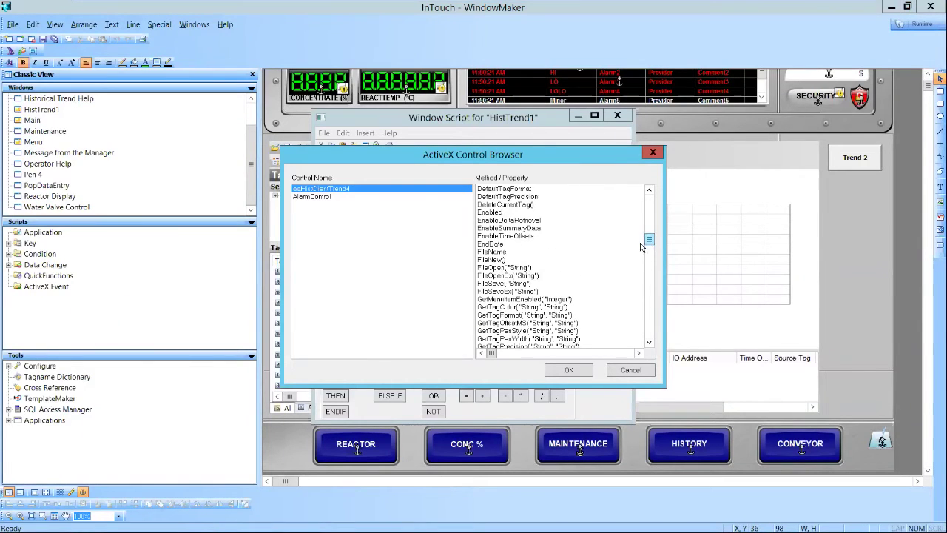
click(500, 269)
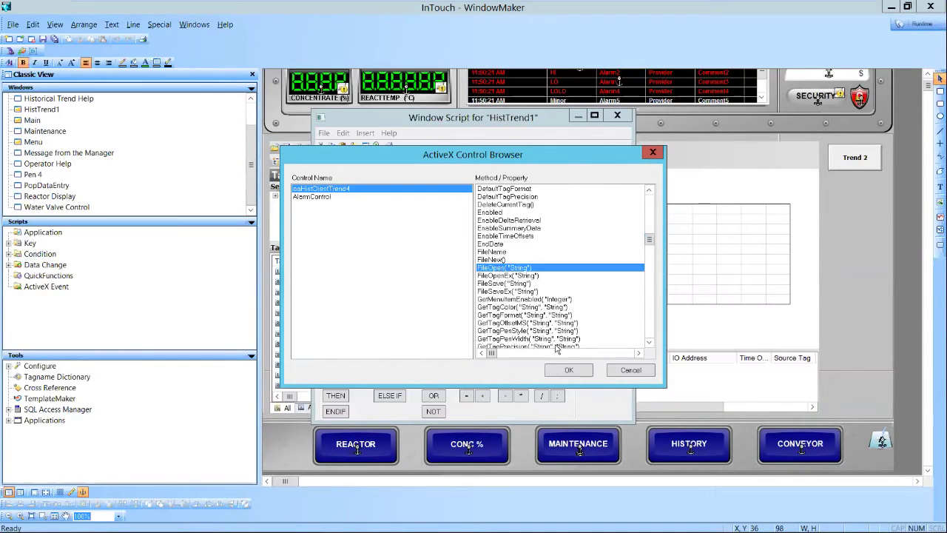
click(575, 372)
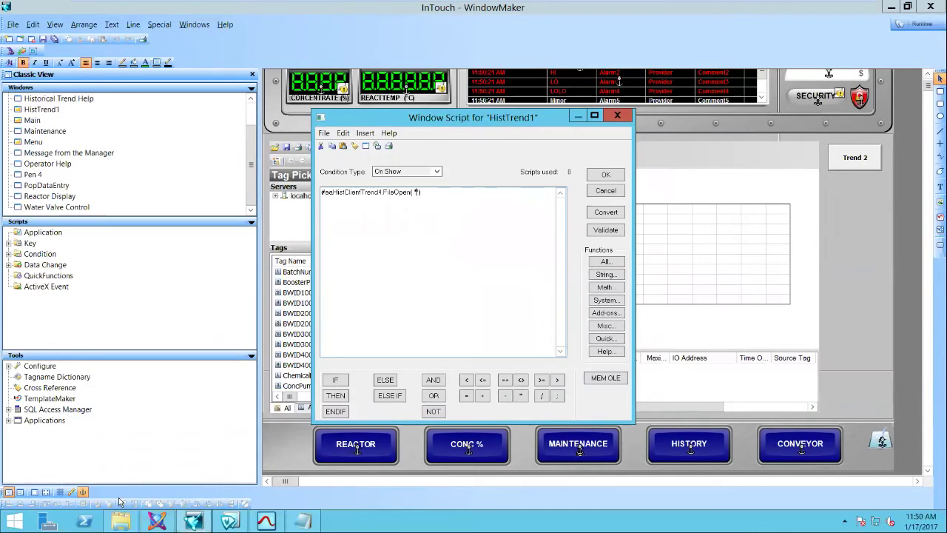
Step: Copy the saved trend's path and enter "C:\Users\Administrator\Desktop\Trends\Trend1.aaTrend" as the FileOpen argument in the On Show script
click(120, 522)
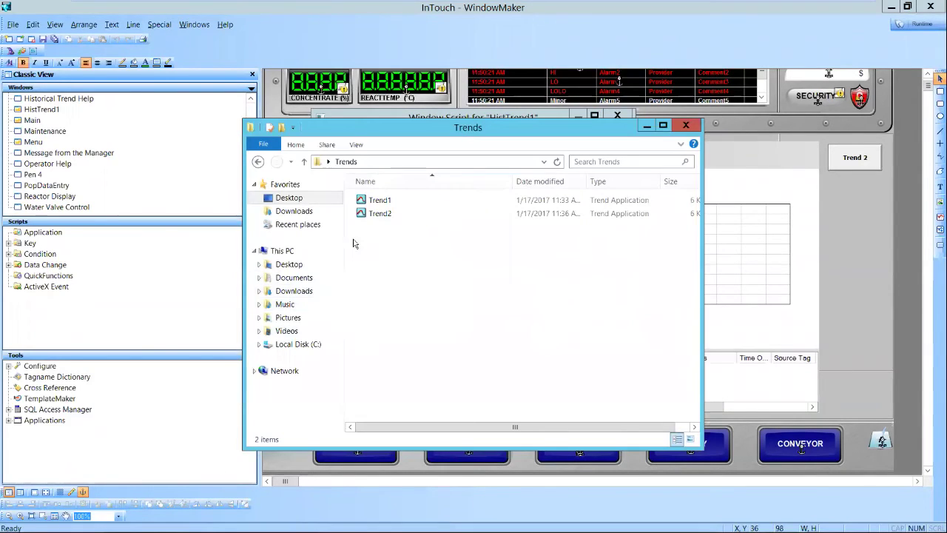
click(407, 162)
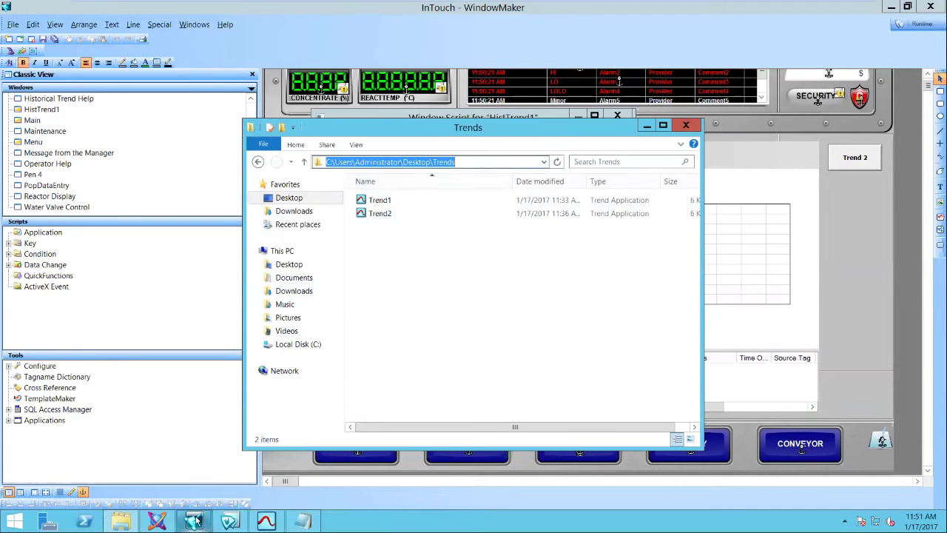
click(304, 522)
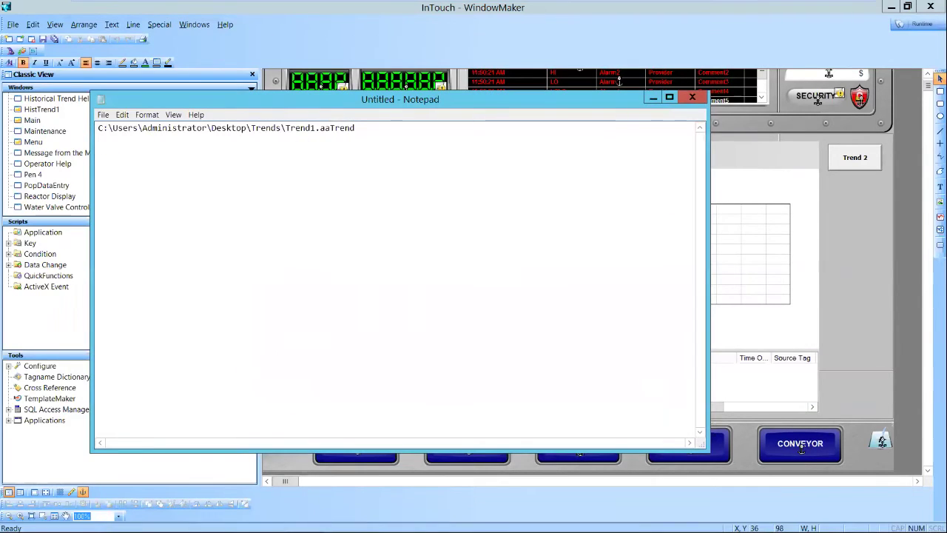
drag(356, 128, 98, 129)
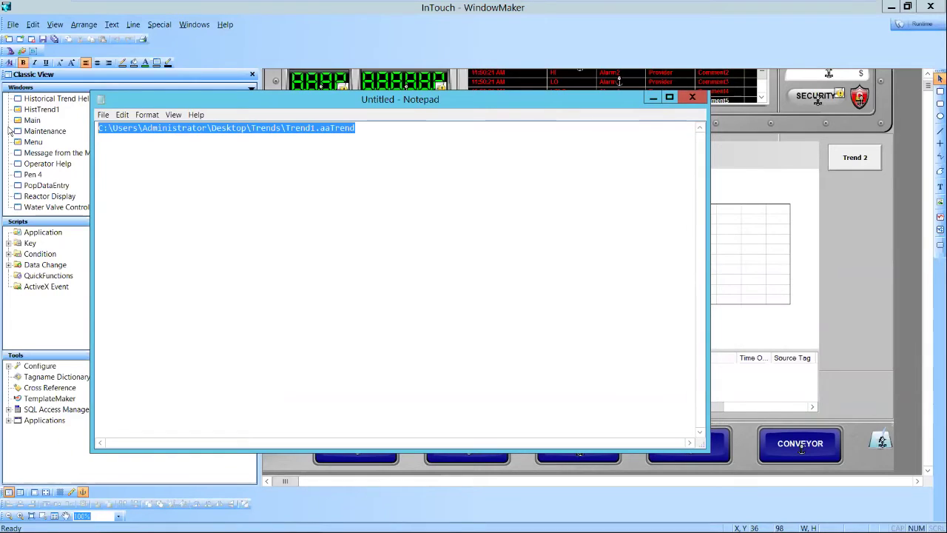
click(650, 99)
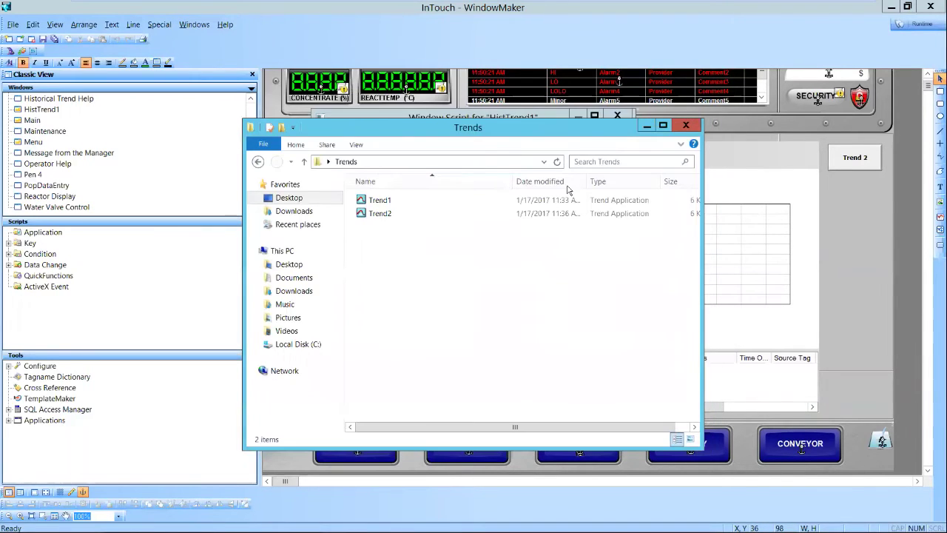
click(826, 361)
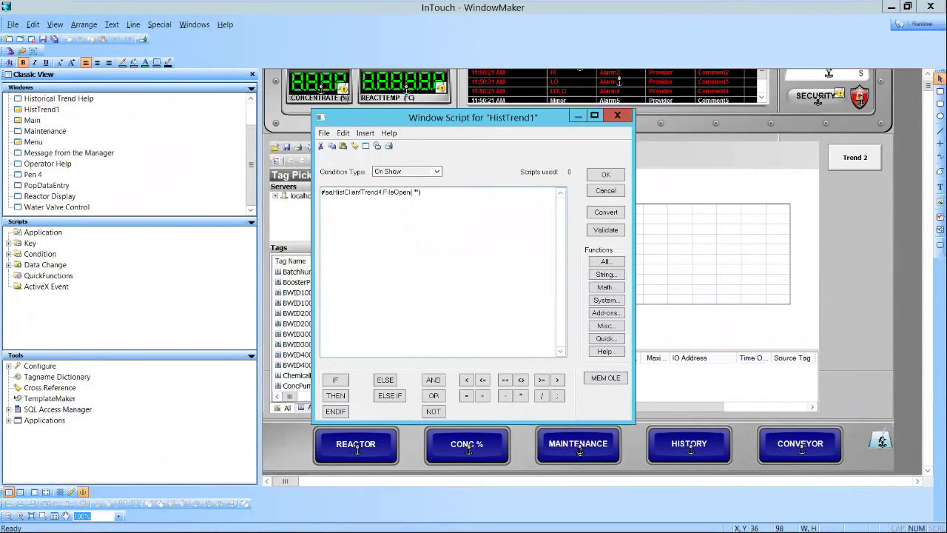
text("C:\Users\Administrator\Desktop\Trends\Trend1.aaTrend")
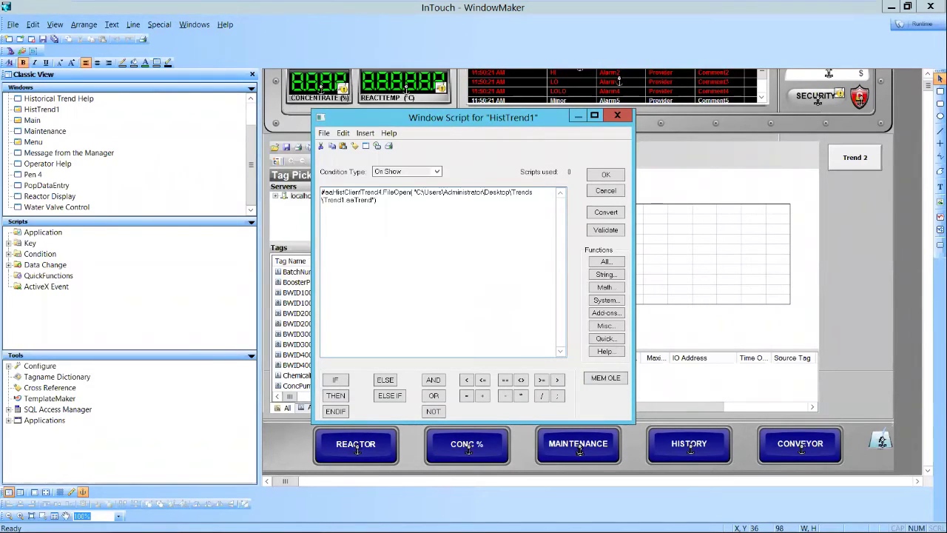
Step: Validate the On Show script, copy its full text for reuse and save the HistTrend1 window script
click(603, 231)
key(ctrl+a)
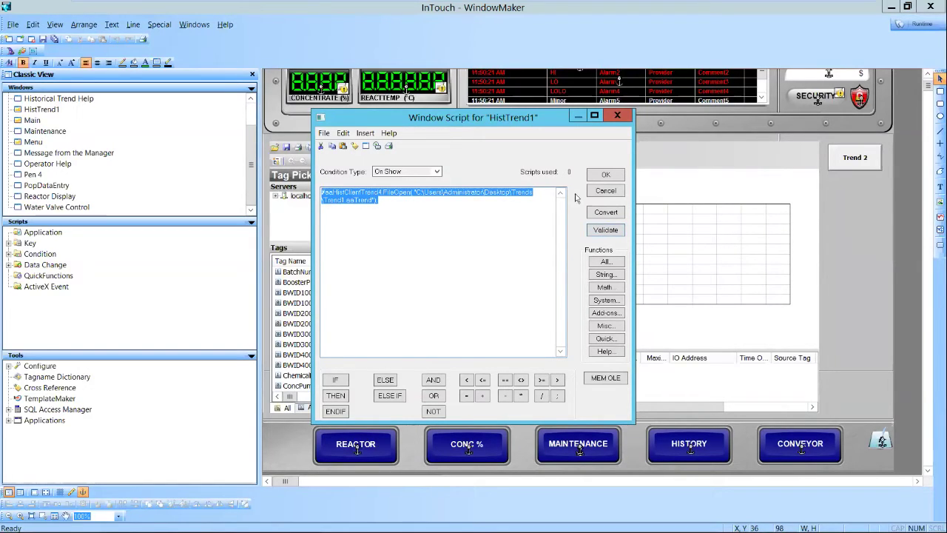
click(605, 175)
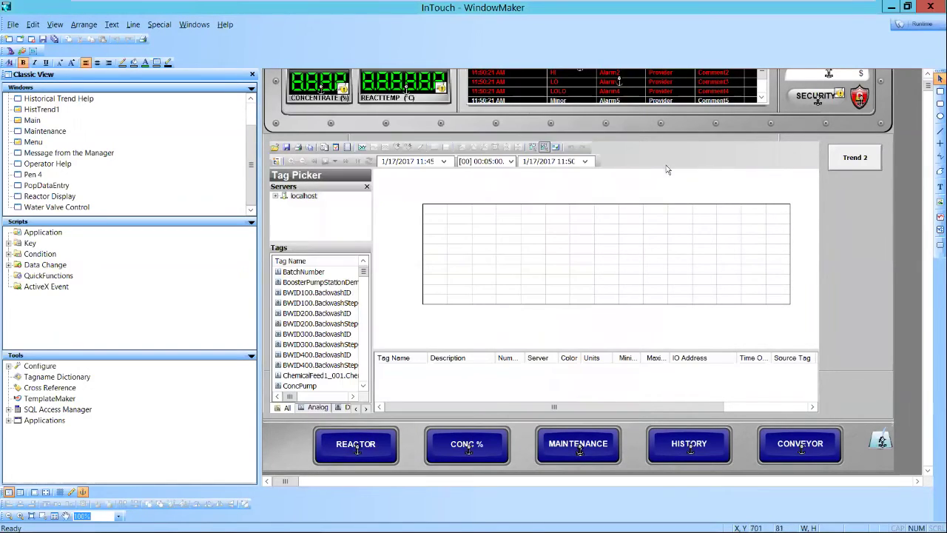
Step: Replace the Trend 2 button's action script with the copied aaHistClientTrend4 FileOpen call
click(855, 159)
double_click(856, 159)
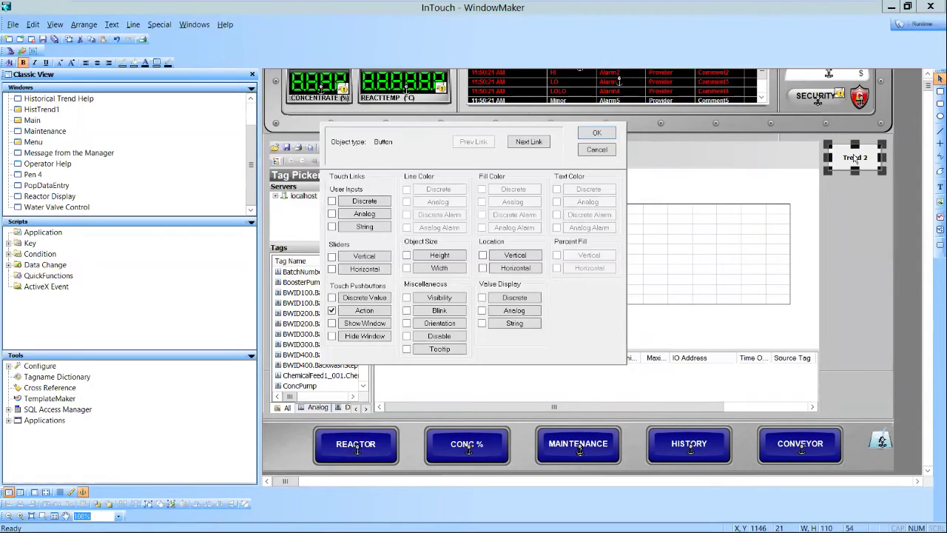
click(383, 313)
key(ctrl+a)
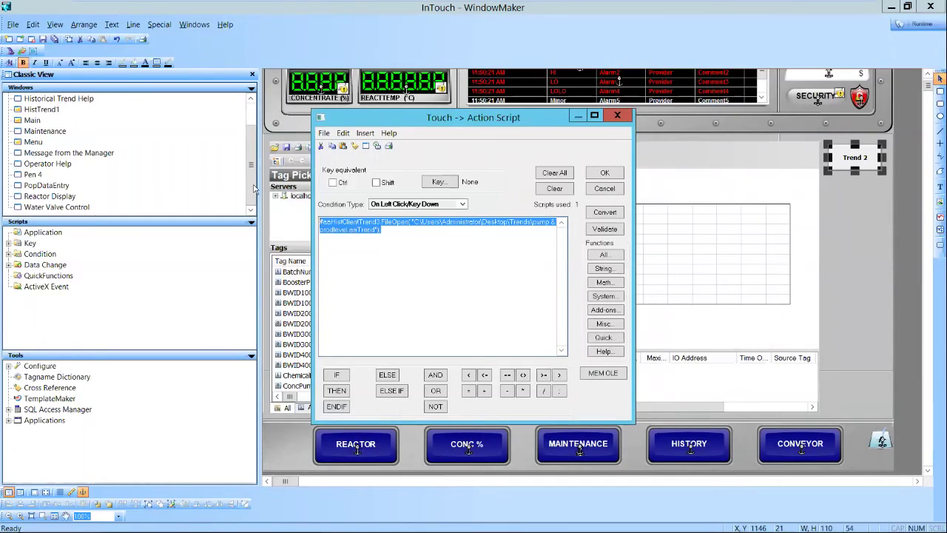
text(#aaHistClientTrend4.FileOpen("C:\Users\Administrator\Desktop\Trends\Trend1.aaTrend");)
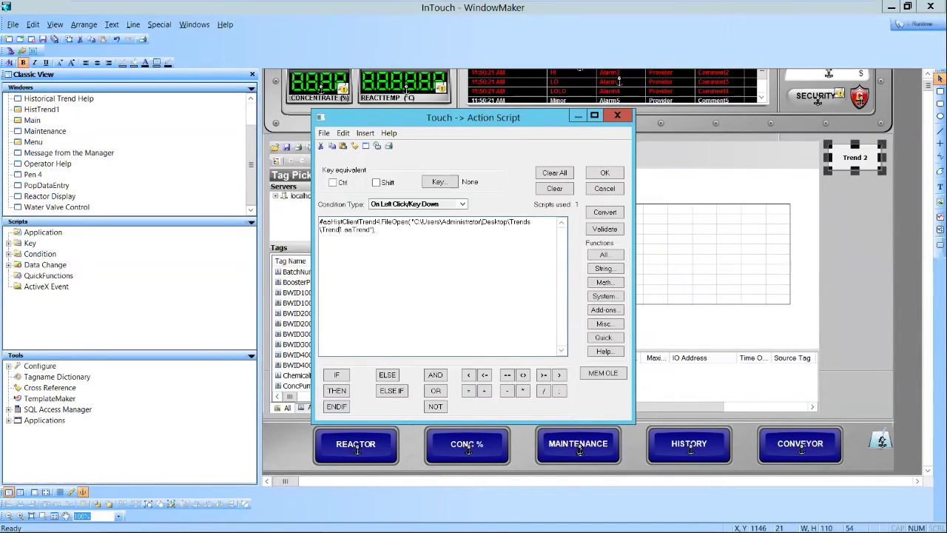
Step: Change the file name in the button's action script to Trend2.aaTrend and accept the script and button settings
click(342, 229)
key(BackSpace)
text(2)
click(606, 173)
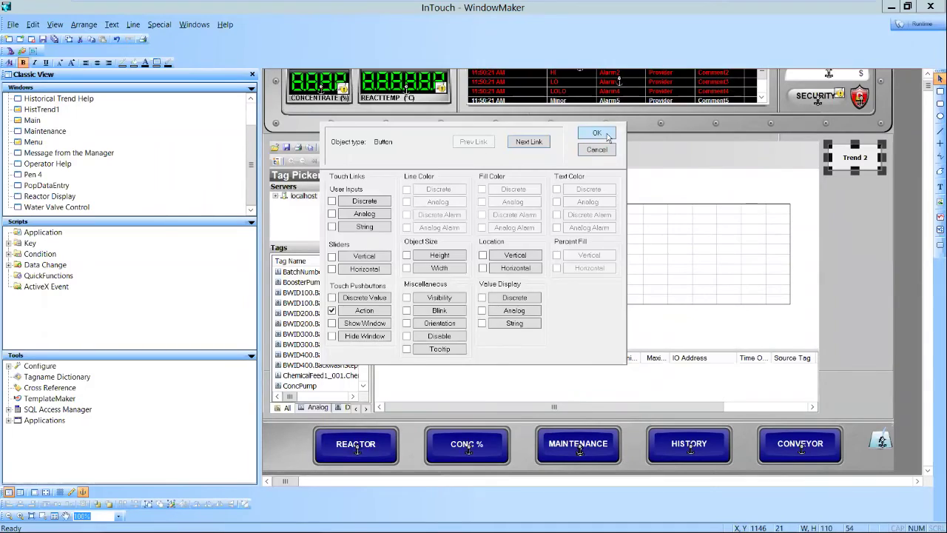
click(597, 133)
Step: Run the application in WindowViewer and test the Trend 2 button, including after leaving for the Reactor window and returning to History
click(910, 28)
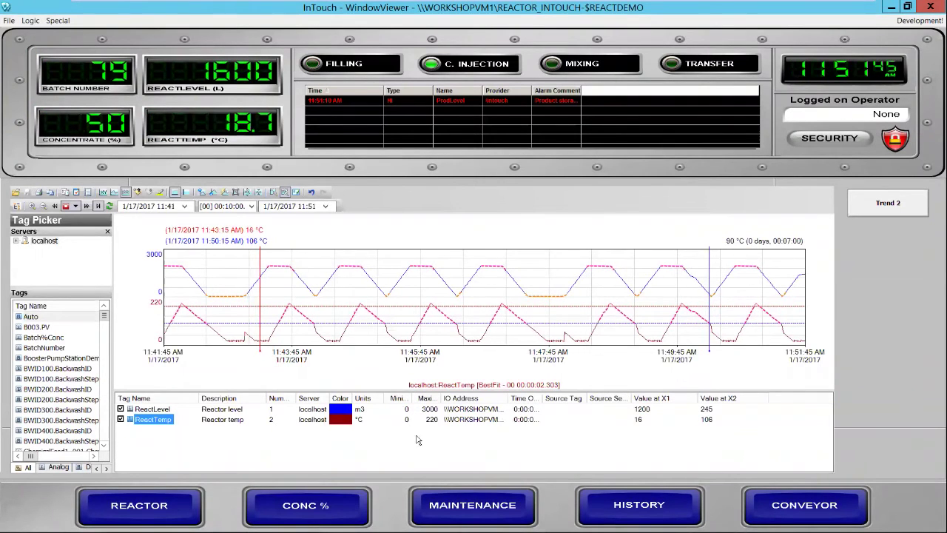
click(889, 201)
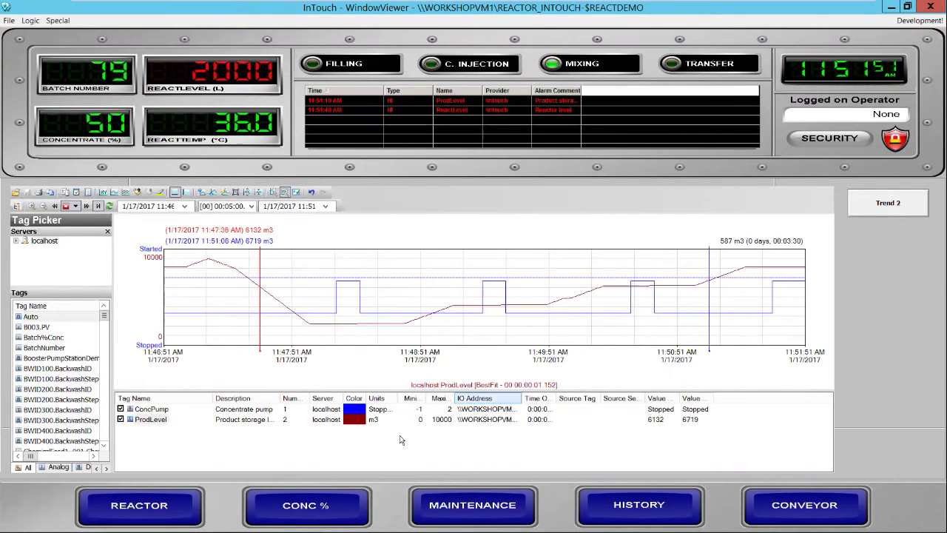
click(144, 520)
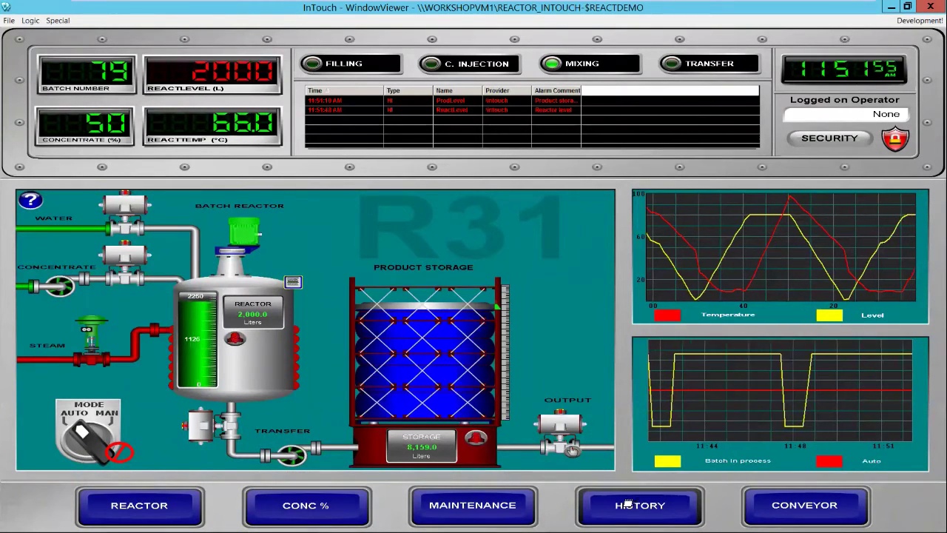
click(629, 505)
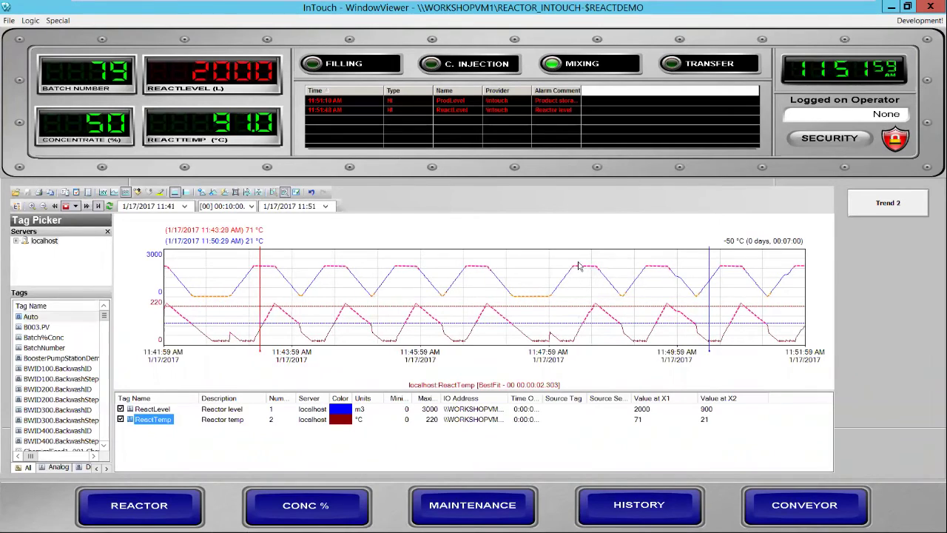
click(904, 210)
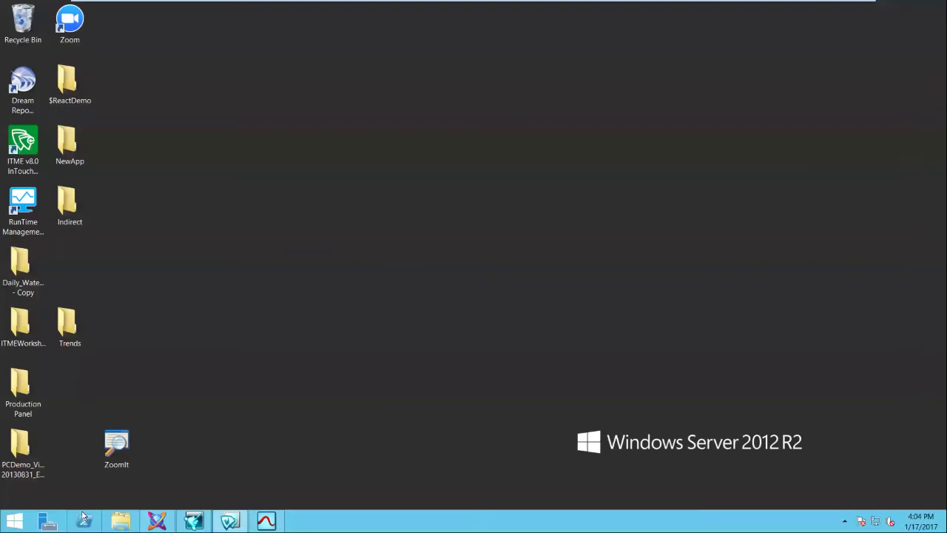
Step: Open the Historian Client Workbook in Excel and check the localhost server's connection settings
click(15, 521)
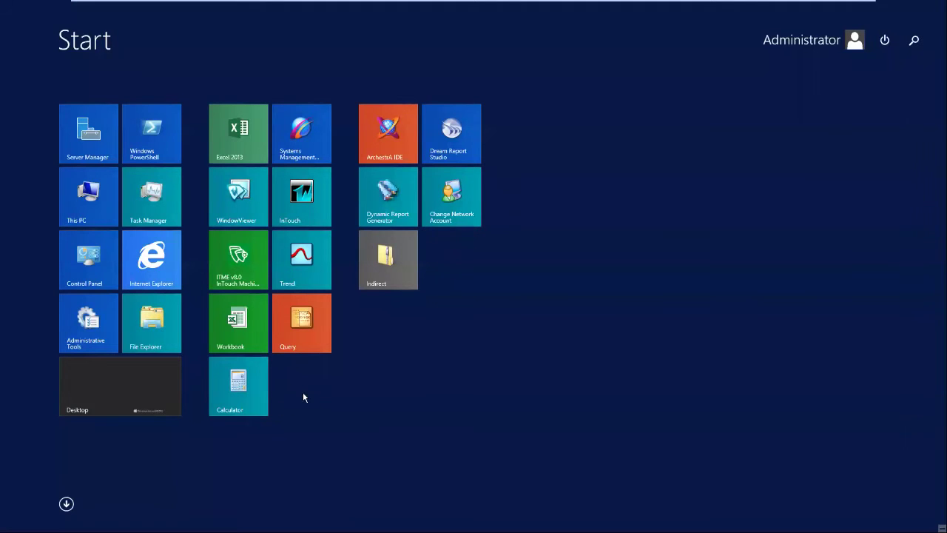
click(241, 338)
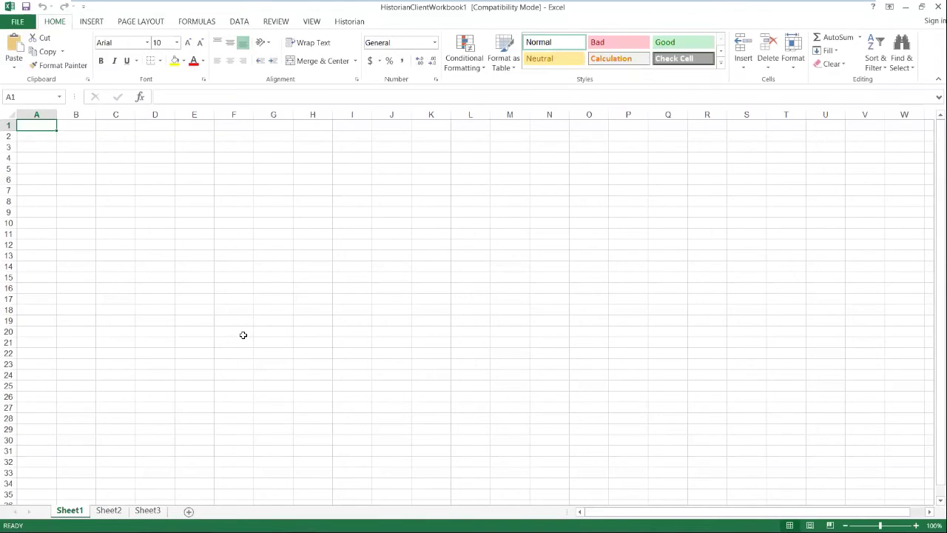
click(349, 21)
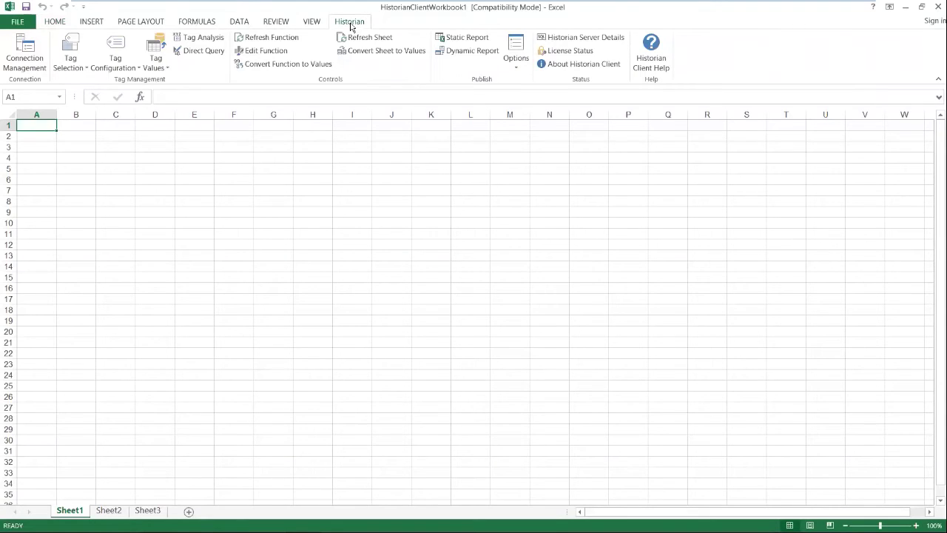
click(33, 51)
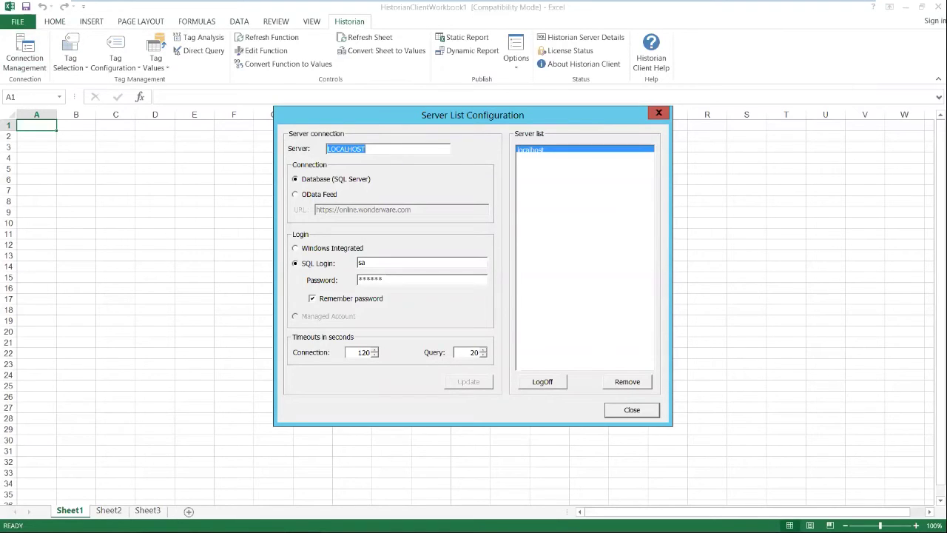
click(646, 412)
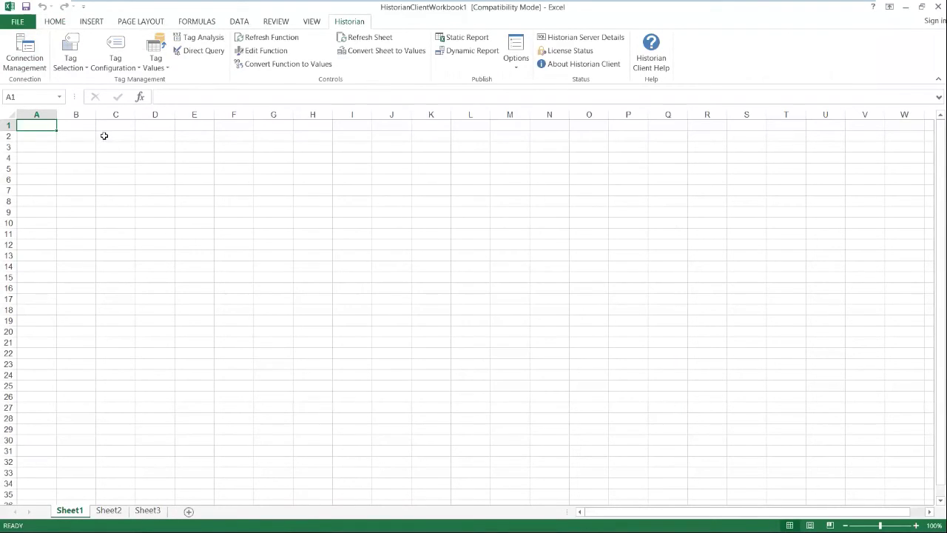
Step: Insert the ProdLevel tag from the private group Reactor_B on localhost into cell A1
click(77, 67)
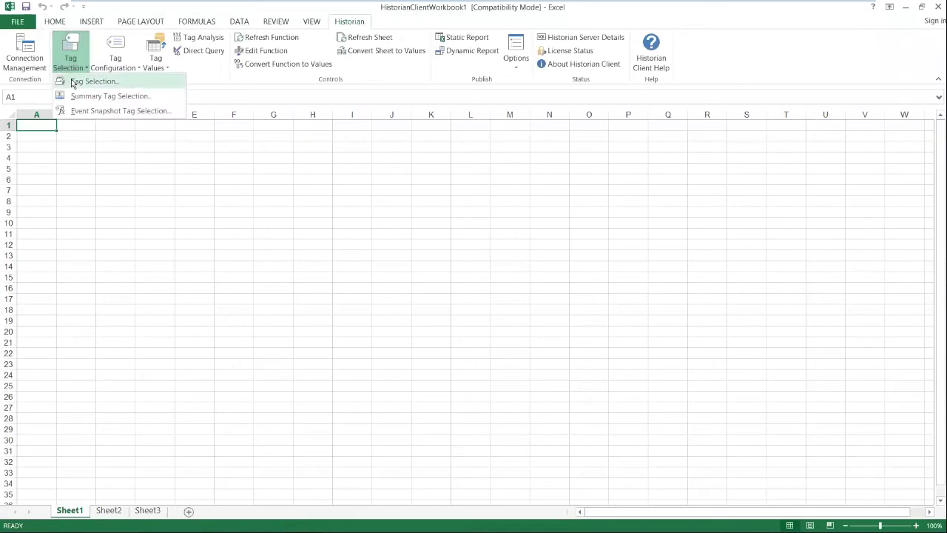
click(72, 83)
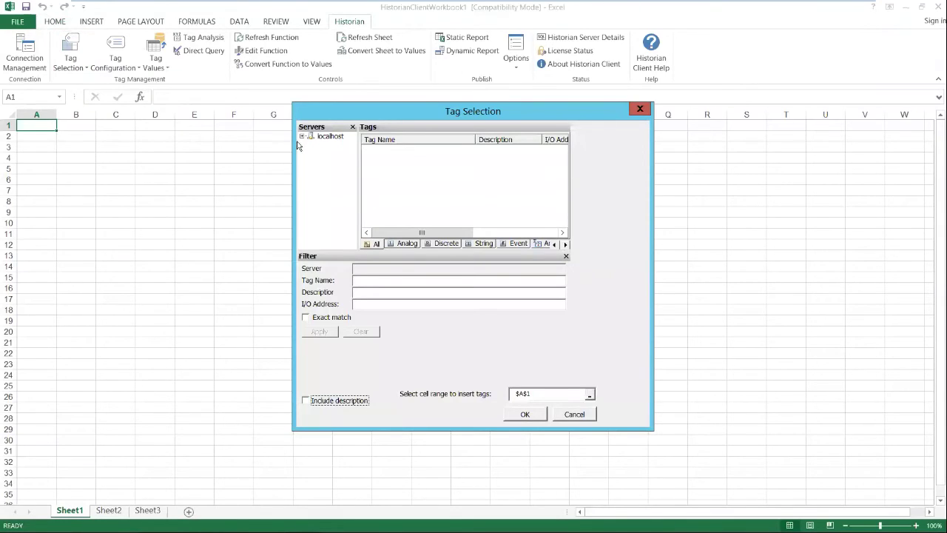
click(302, 137)
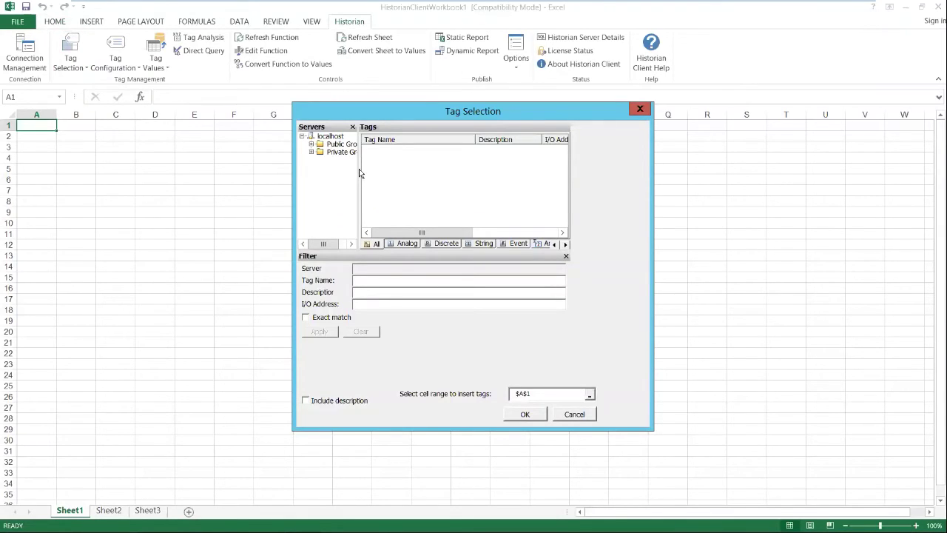
drag(357, 171, 417, 170)
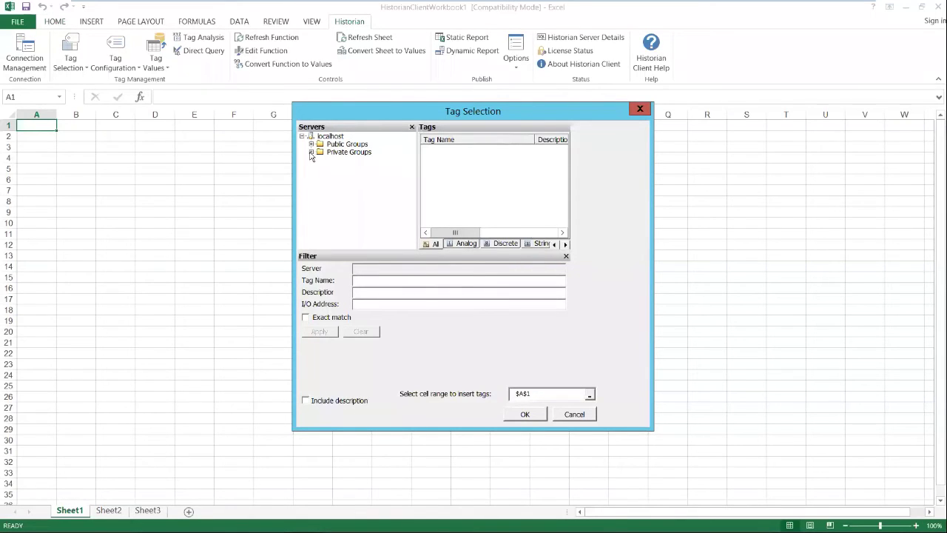
click(311, 153)
click(352, 168)
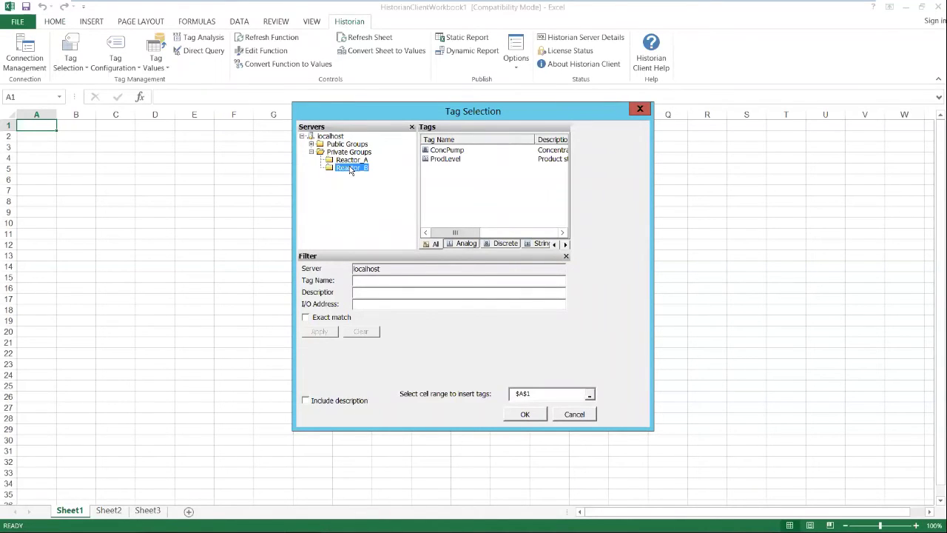
click(446, 159)
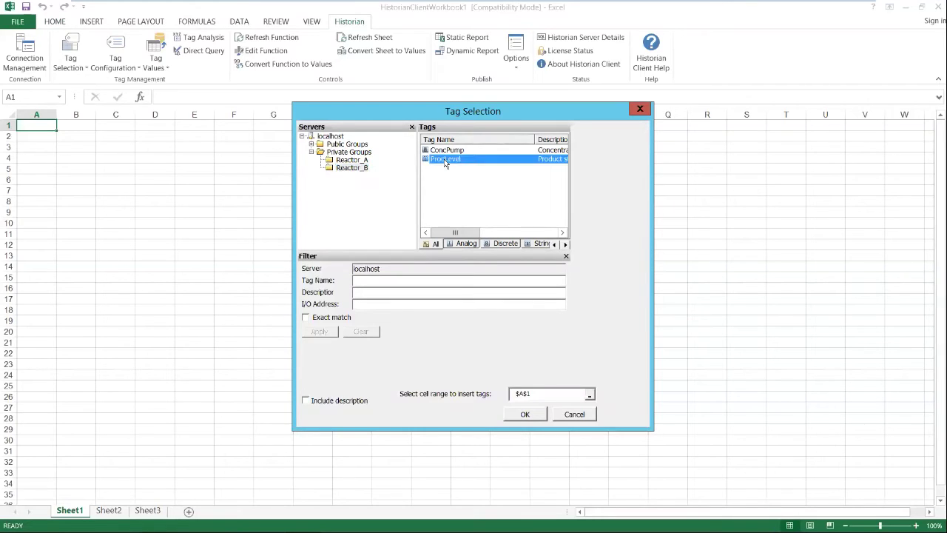
click(523, 414)
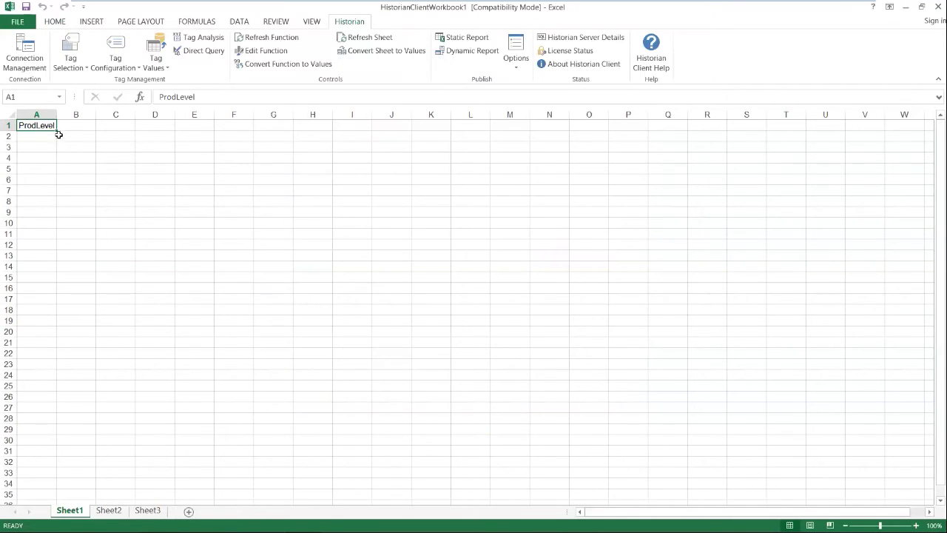
Step: Start an Aggregate Values query on localhost with cell A1 as the tag name source and proceed to the output options
click(156, 59)
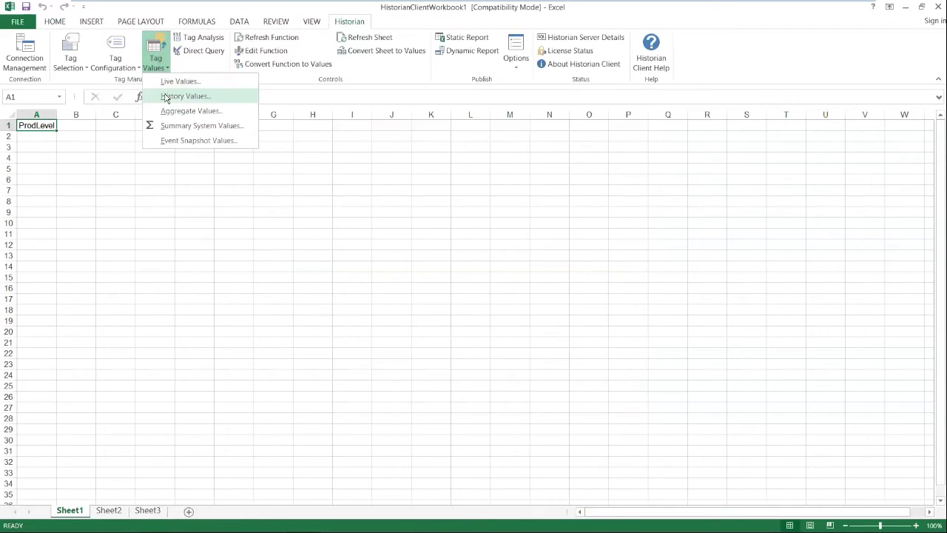
click(196, 113)
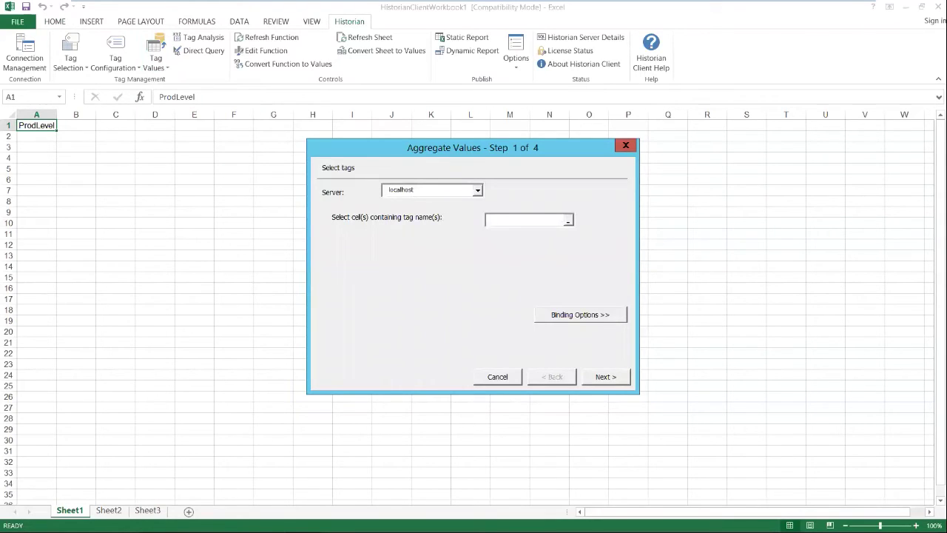
click(568, 221)
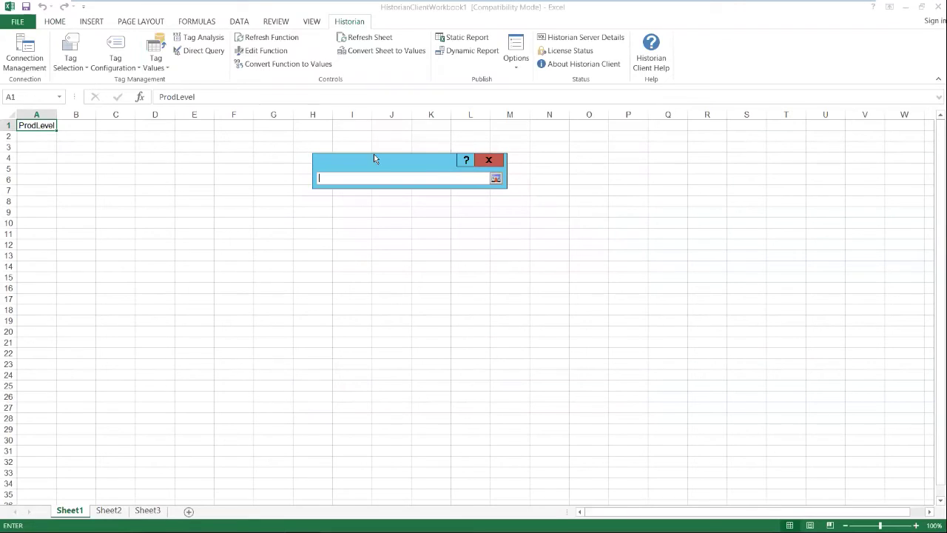
click(51, 127)
click(495, 180)
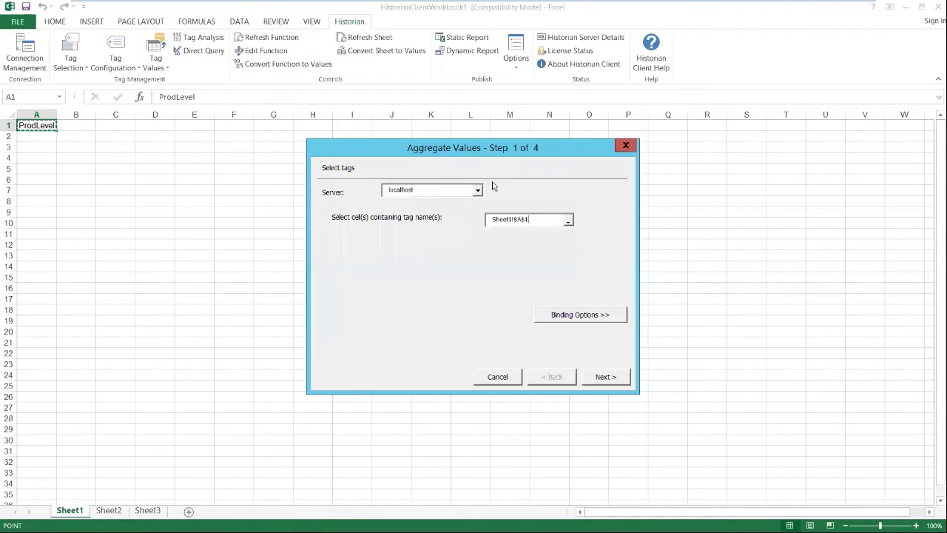
click(611, 379)
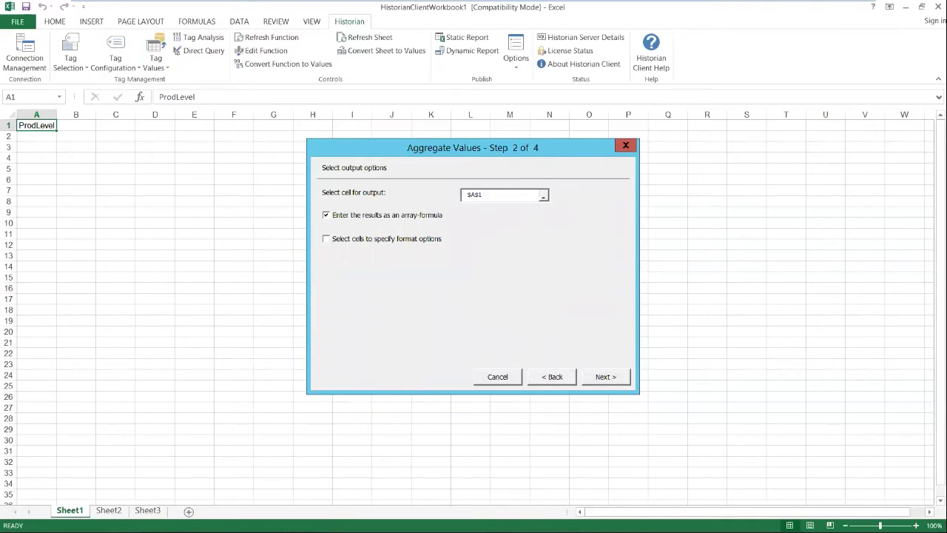
Step: Set B3 as the output cell for the aggregate query and choose Average as the calculation type
click(544, 198)
click(79, 149)
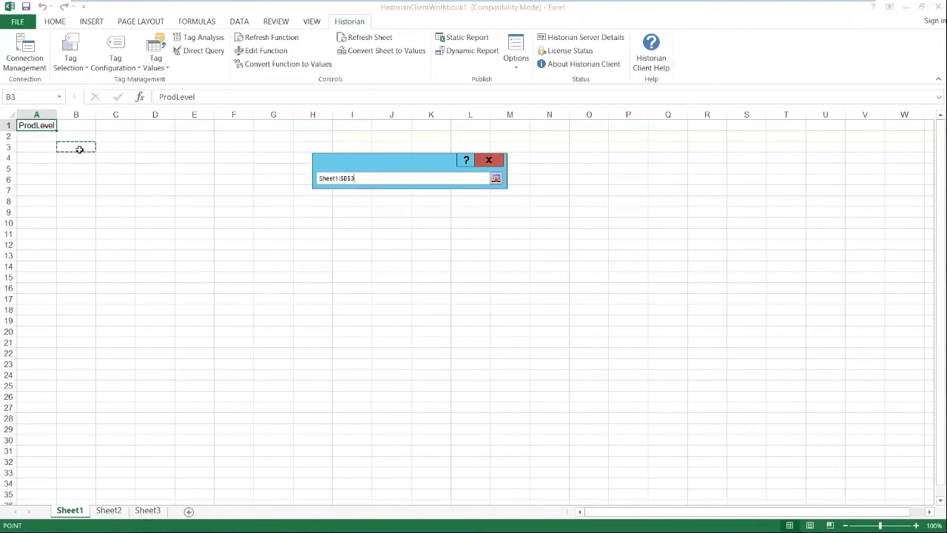
click(495, 179)
click(617, 378)
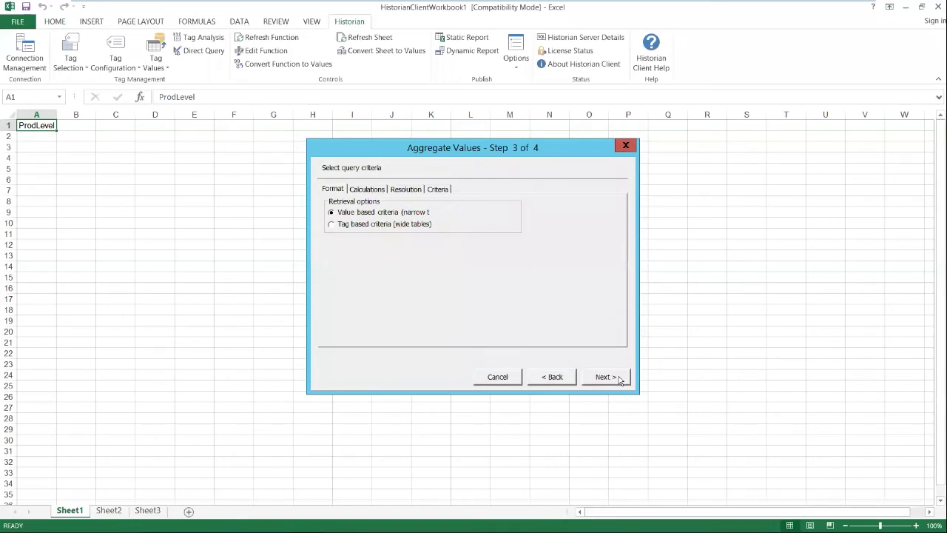
click(372, 192)
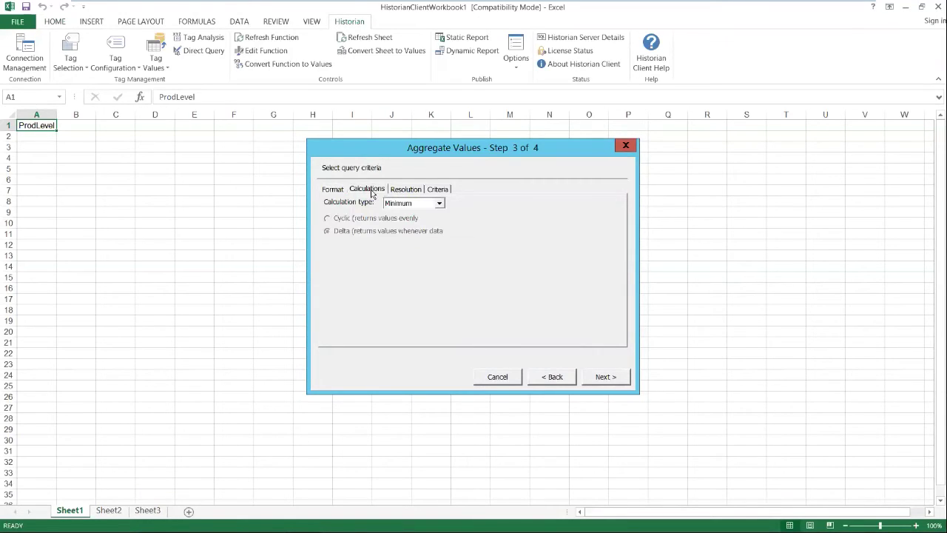
click(439, 204)
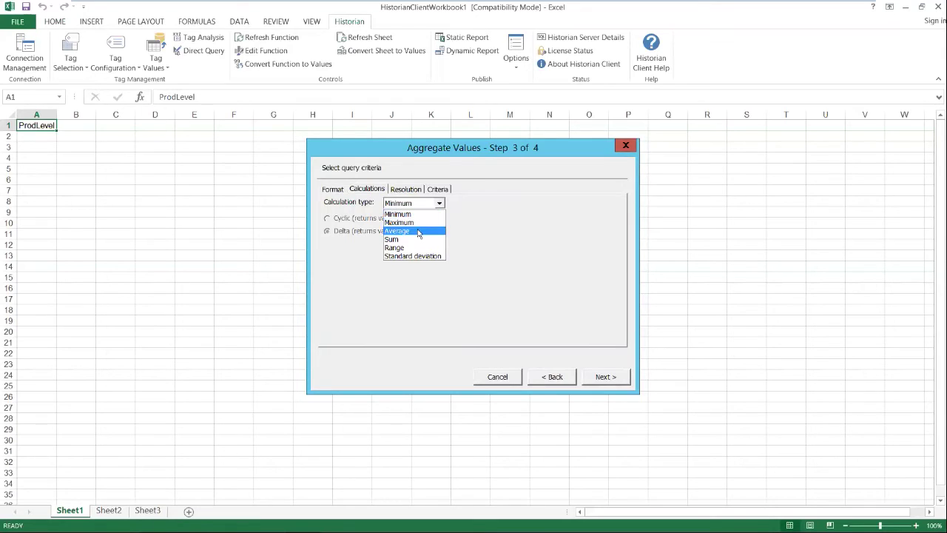
click(419, 232)
click(598, 378)
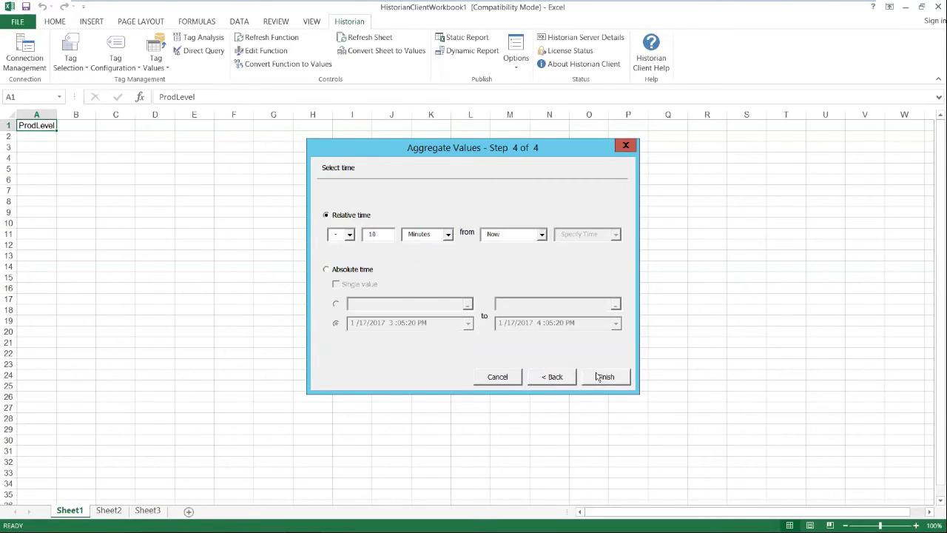
Step: Check the absolute time option, return to a relative time of 10 minutes back from Now, and finish the aggregate query
click(326, 269)
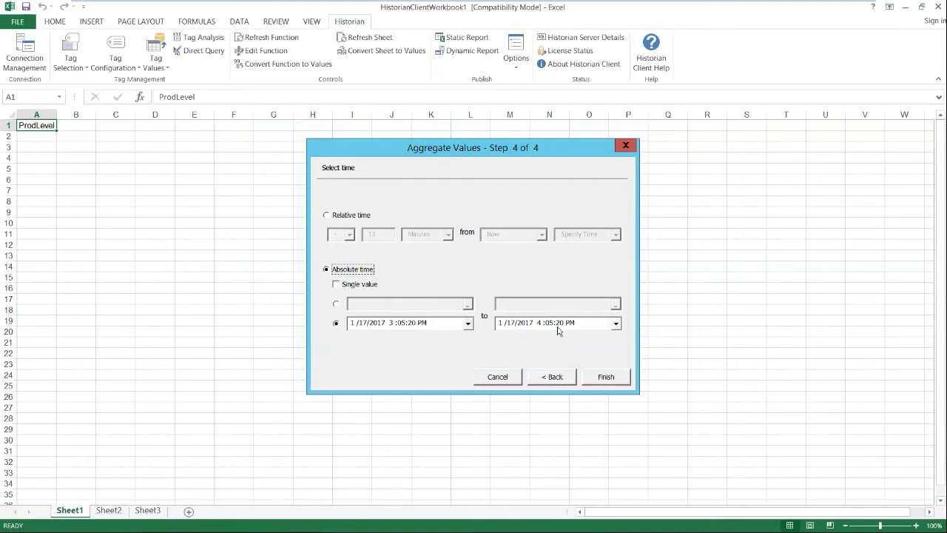
click(326, 214)
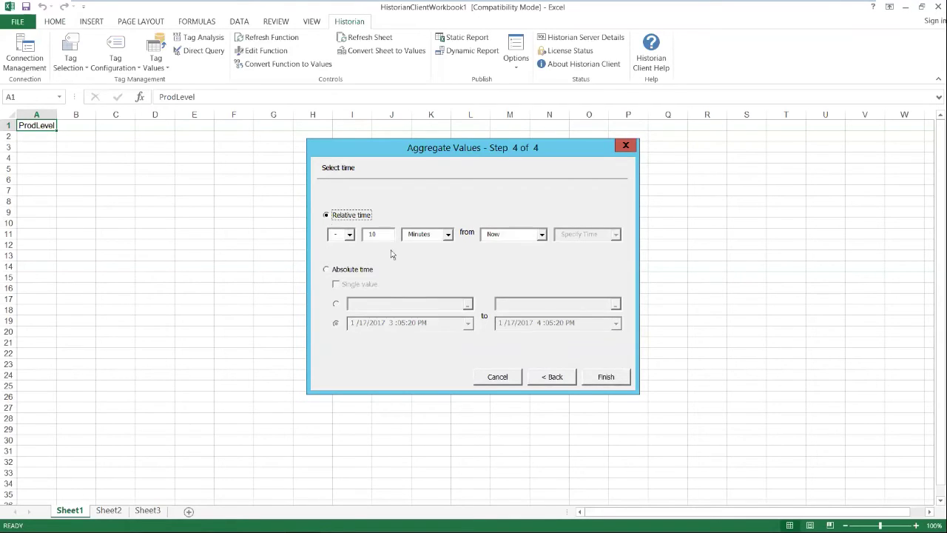
click(599, 376)
Step: Start a History Values query in cell B6 on localhost, using A1 as the tag name, and proceed to the query criteria
click(100, 179)
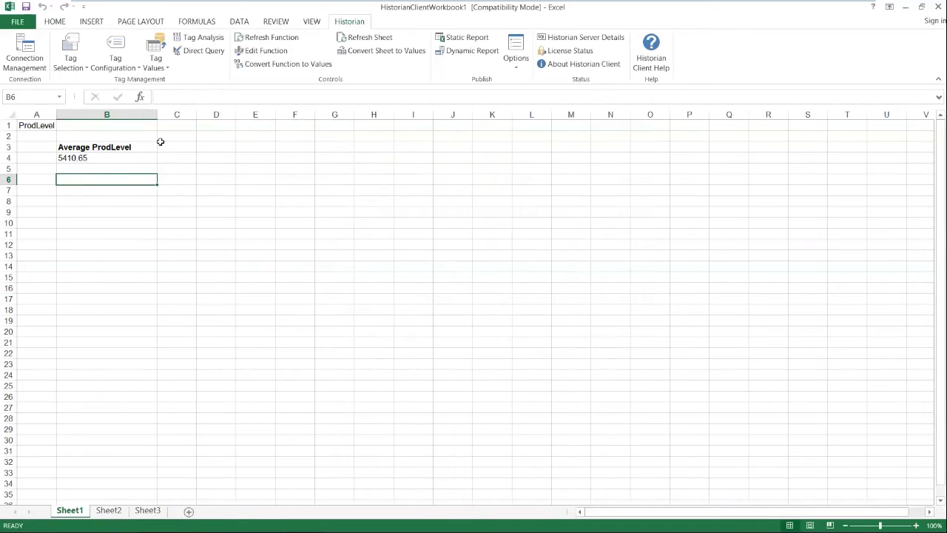
click(158, 64)
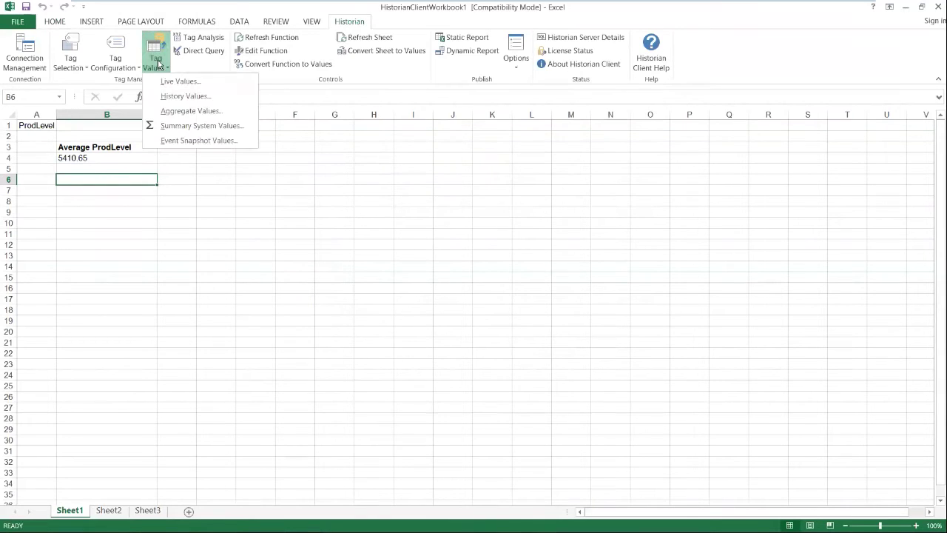
click(173, 97)
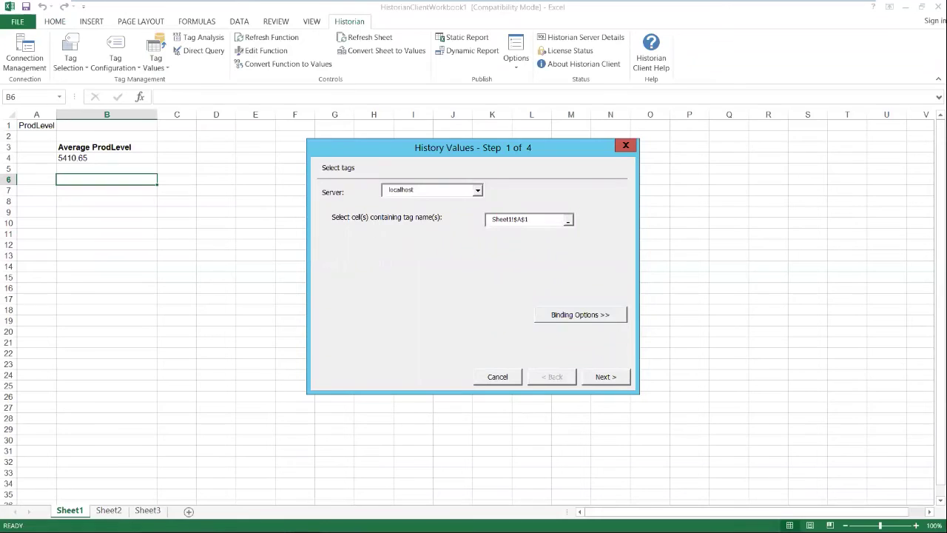
click(606, 377)
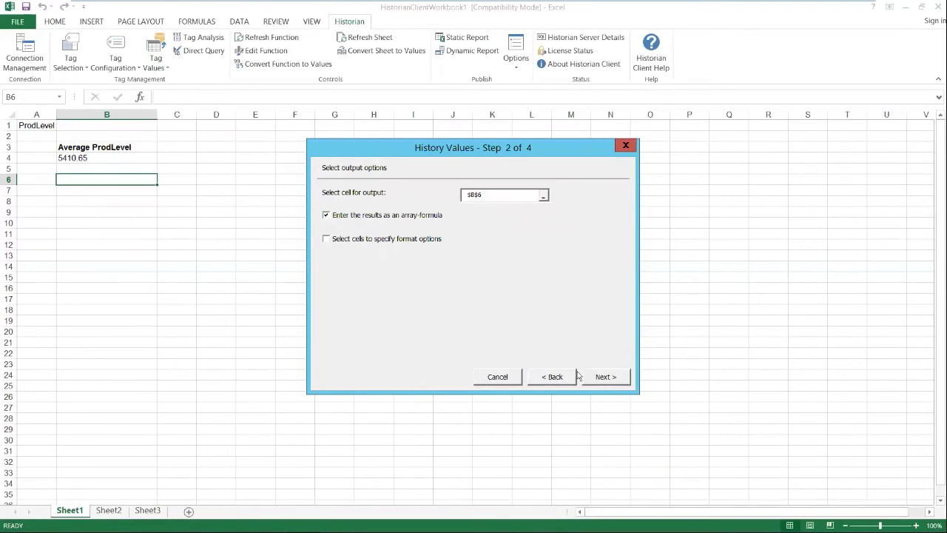
click(606, 377)
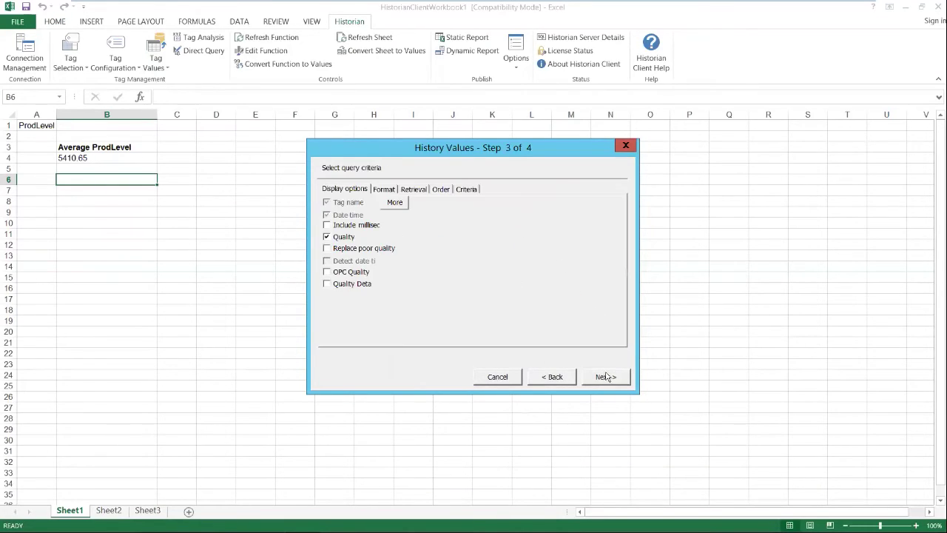
Step: Set the history query to Cyclic retrieval with values spaced every minute (00:01:00) and proceed to the time selection
click(404, 190)
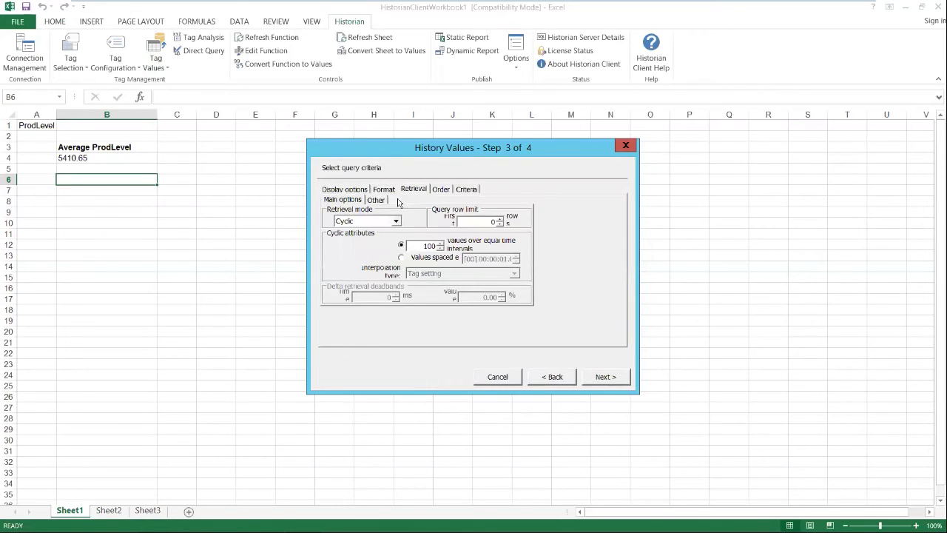
click(396, 221)
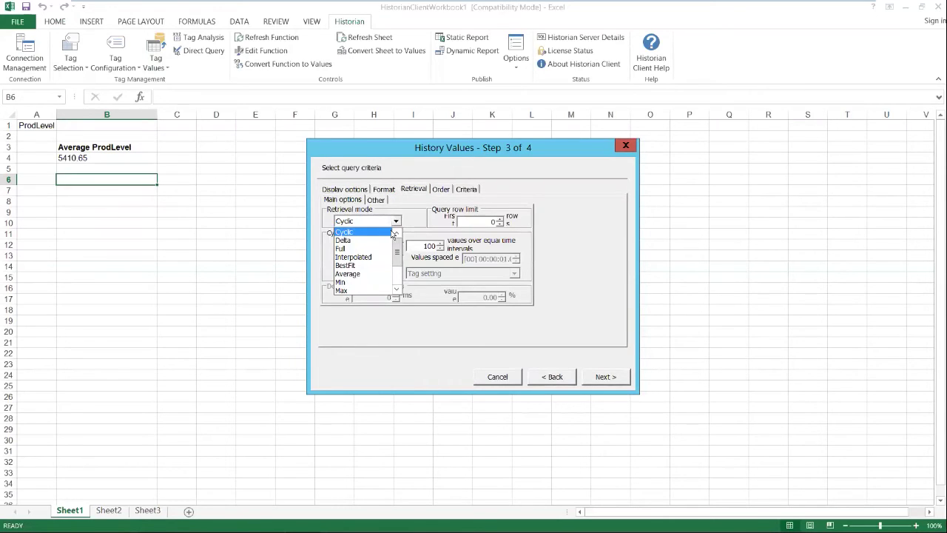
click(375, 231)
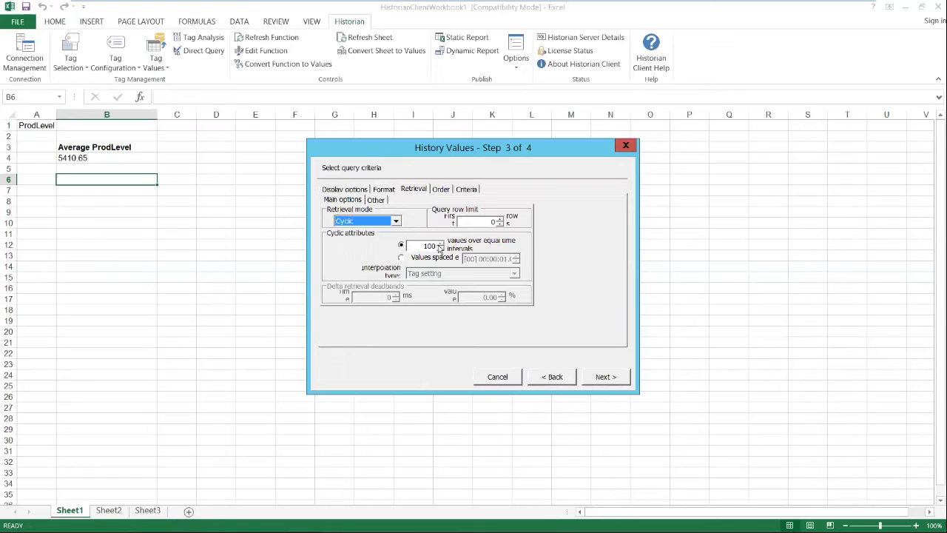
click(401, 258)
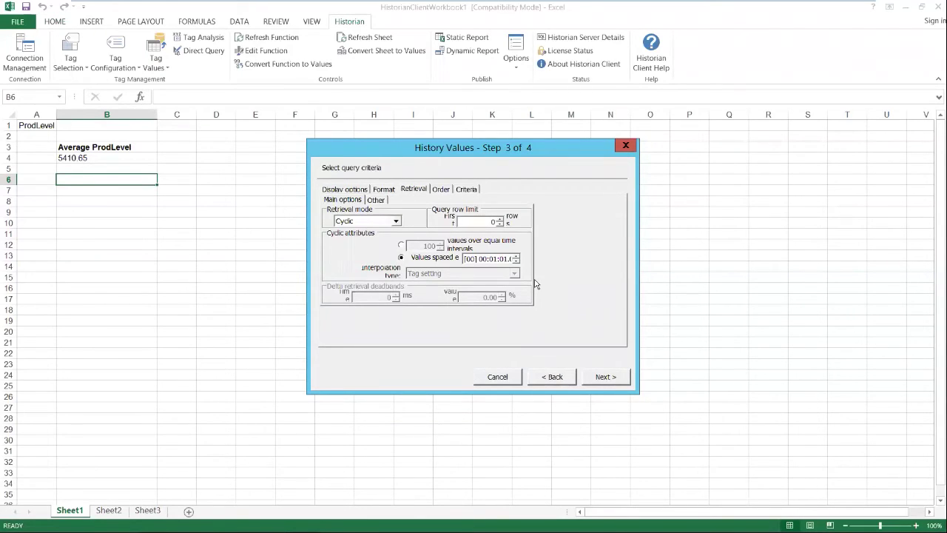
text(00)
click(622, 378)
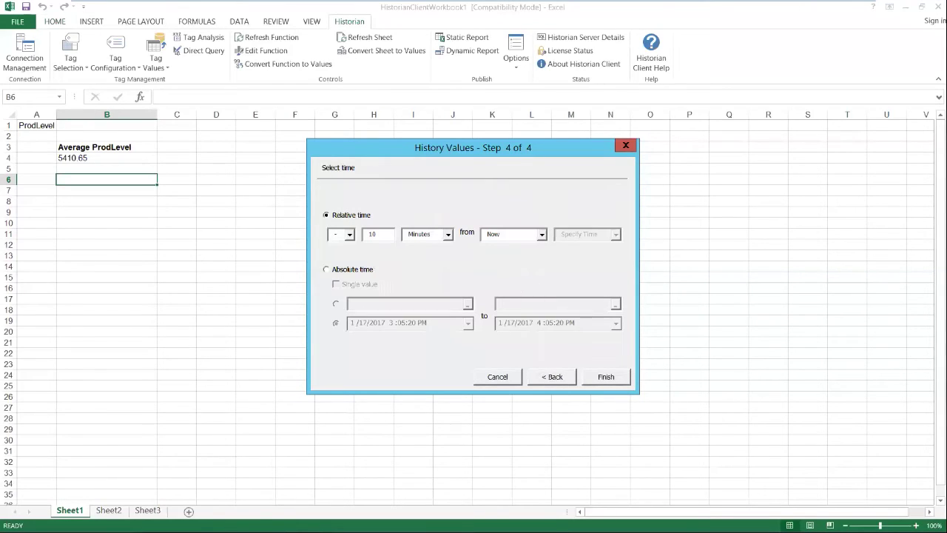
Step: Set the relative time to 30 minutes back from Today at 4:00:00 PM, finish the history query, and review its rows
double_click(372, 234)
click(542, 234)
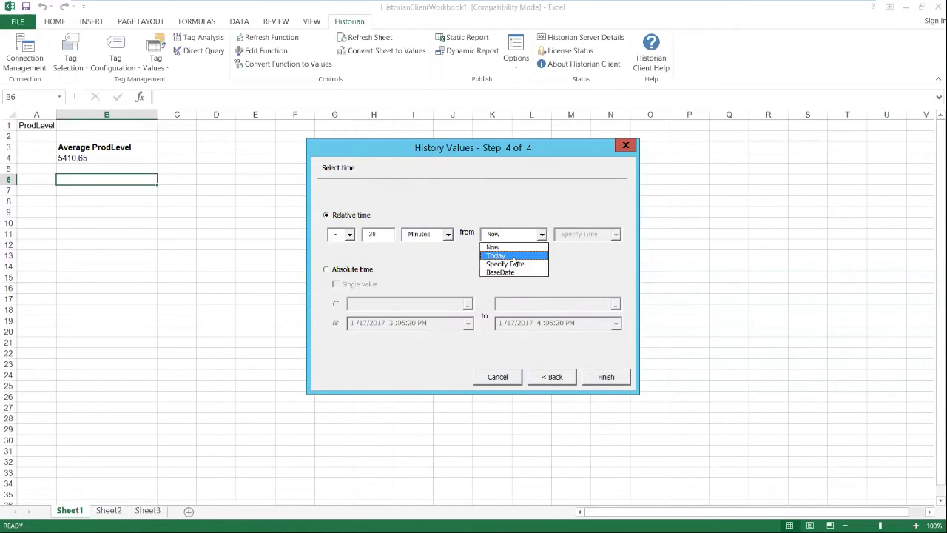
click(542, 255)
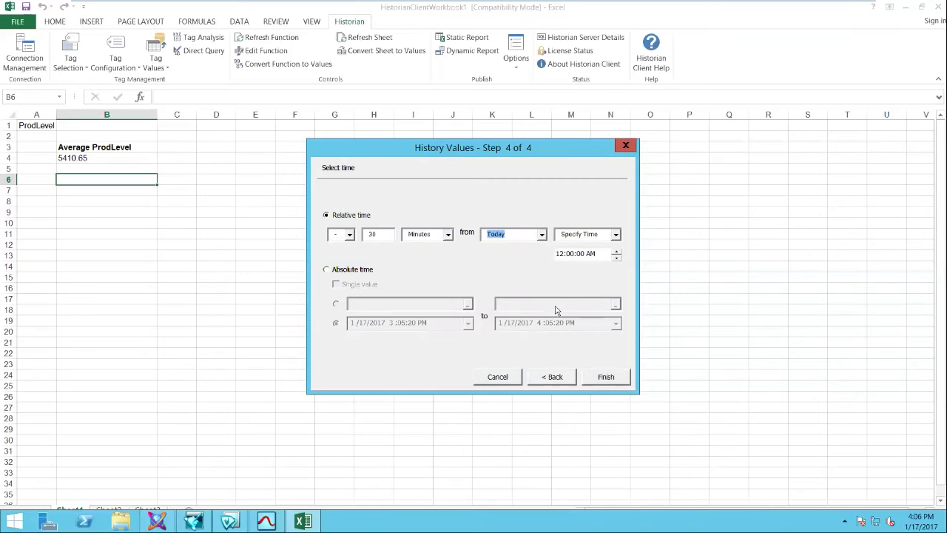
click(561, 256)
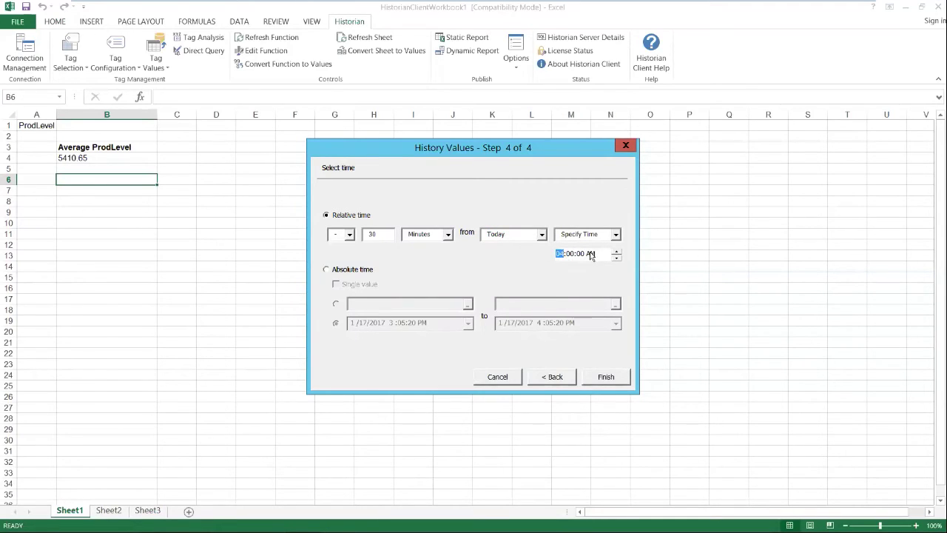
click(606, 377)
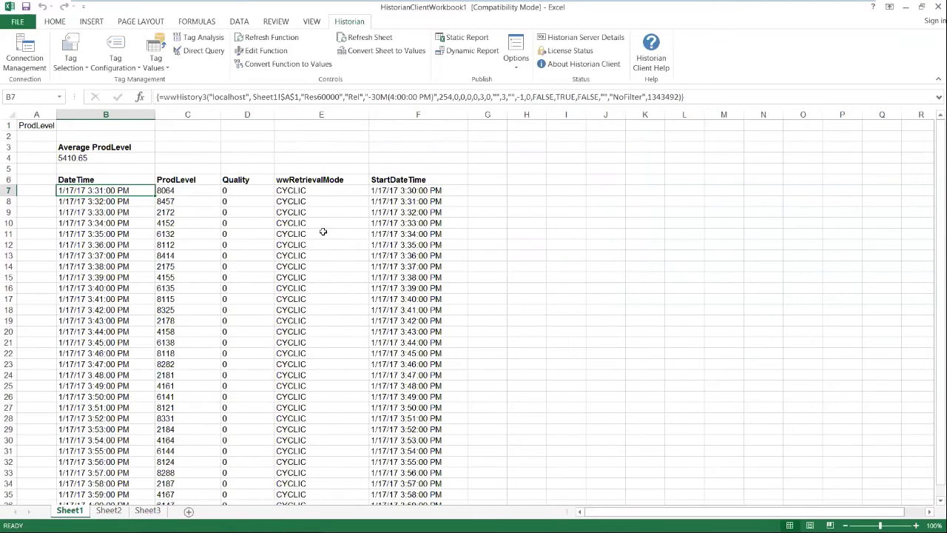
scroll(315, 223, down, 3)
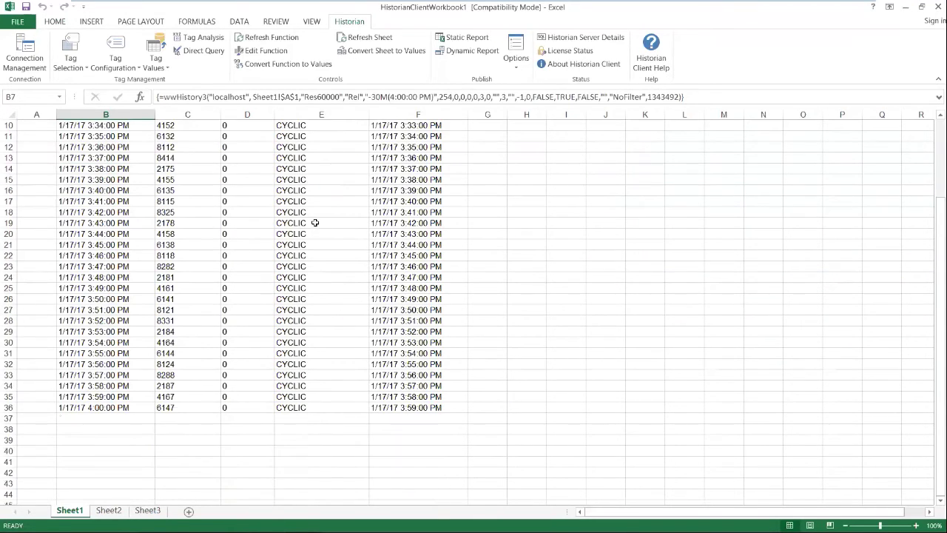
scroll(315, 223, up, 3)
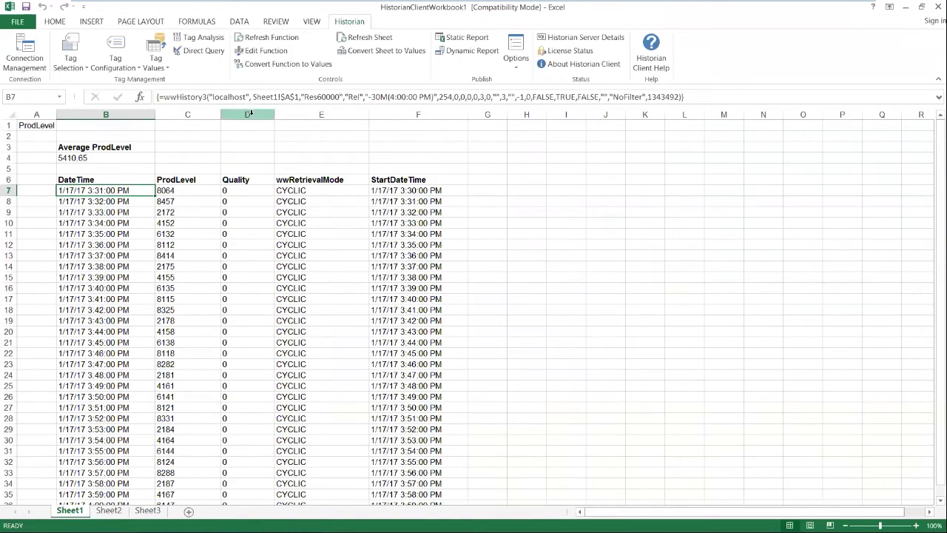
Step: Edit the history function at B7 to use tag based criteria (wide tables) and finish the query again
click(250, 114)
click(321, 114)
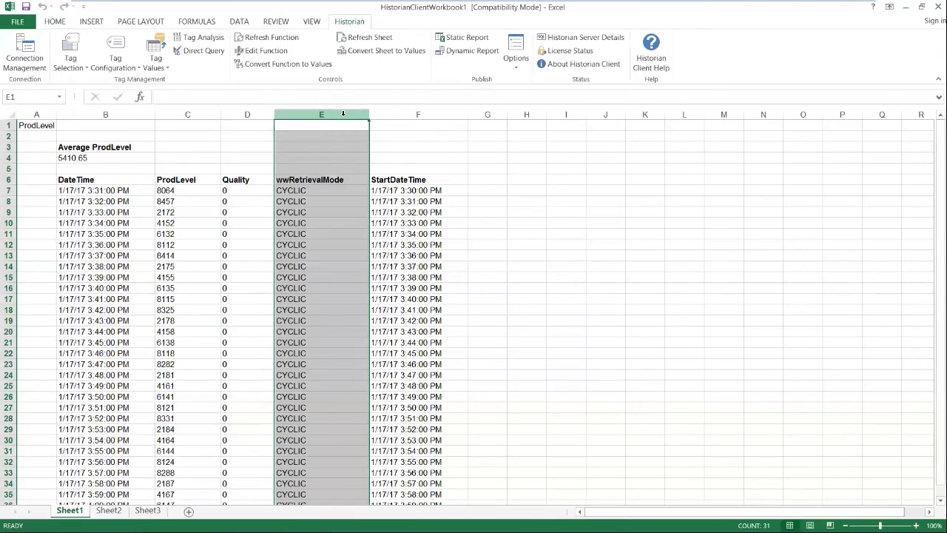
click(108, 189)
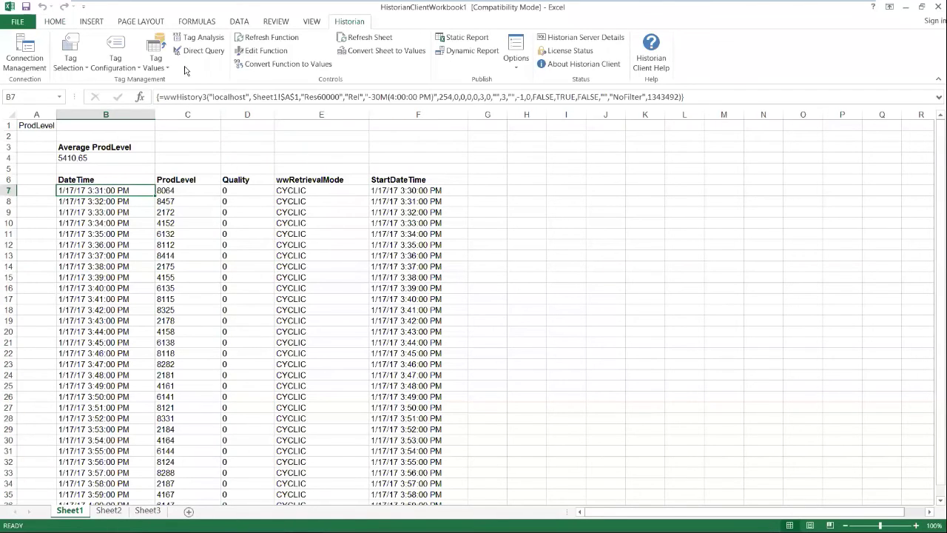
click(252, 52)
click(606, 376)
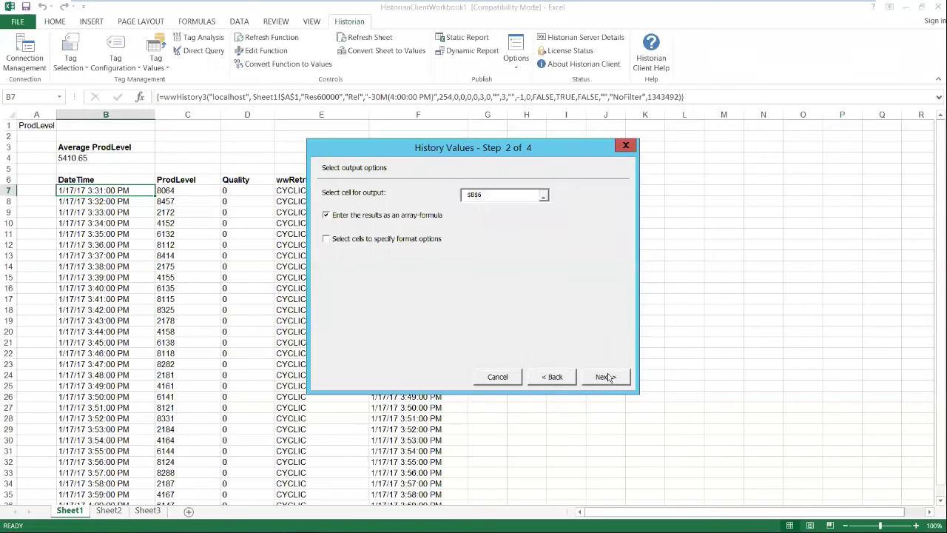
click(606, 377)
click(386, 205)
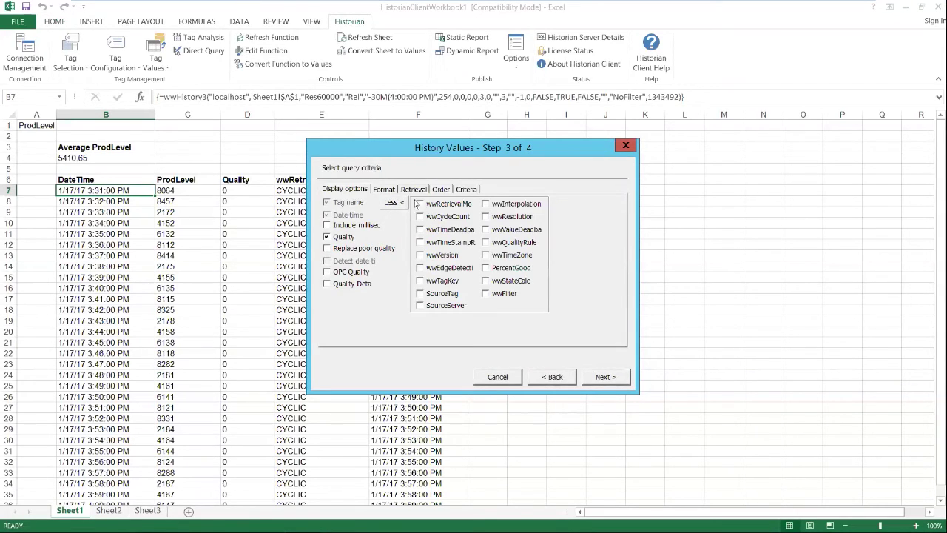
click(385, 190)
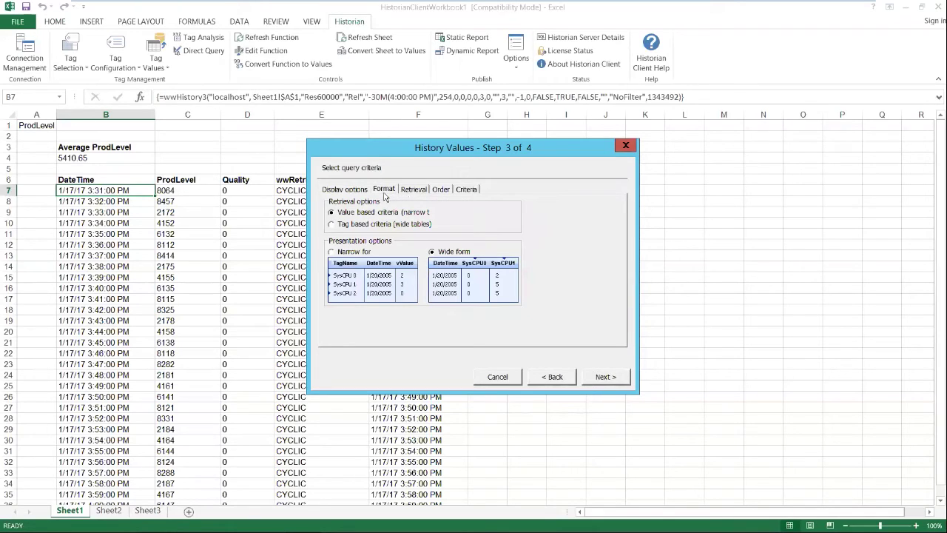
click(331, 225)
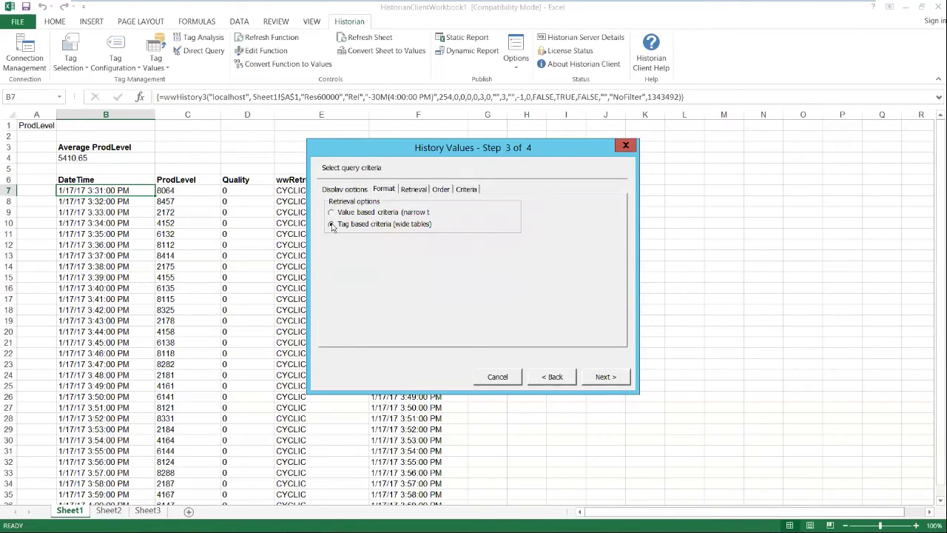
click(605, 377)
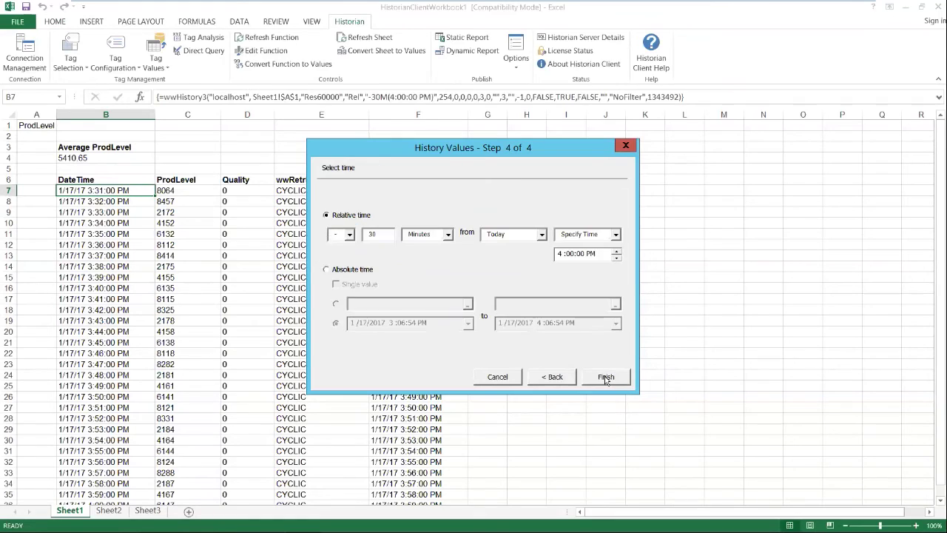
click(605, 376)
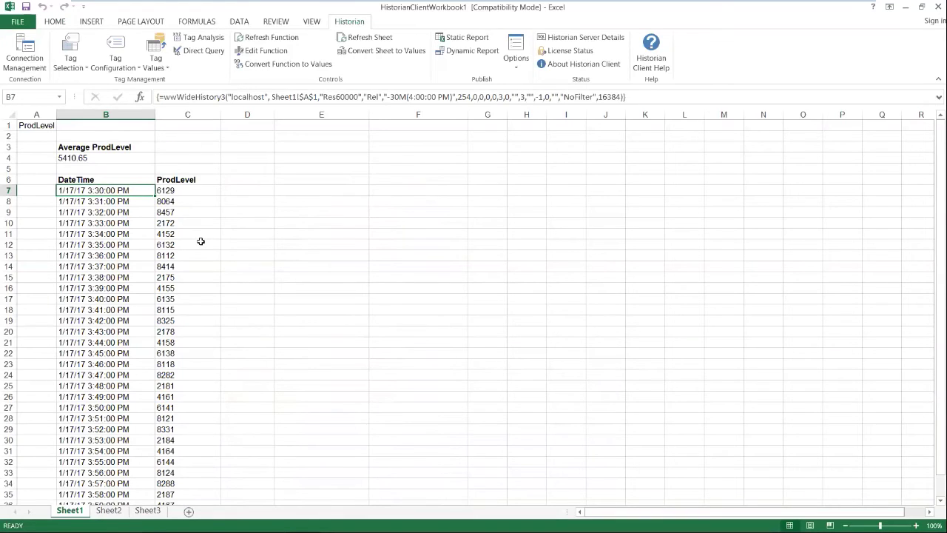
Step: Reopen the history function at B7 for editing, look through the available retrieval modes, and set the mode to Delta
scroll(201, 241, down, 2)
scroll(201, 241, up, 2)
click(258, 53)
click(606, 377)
click(603, 378)
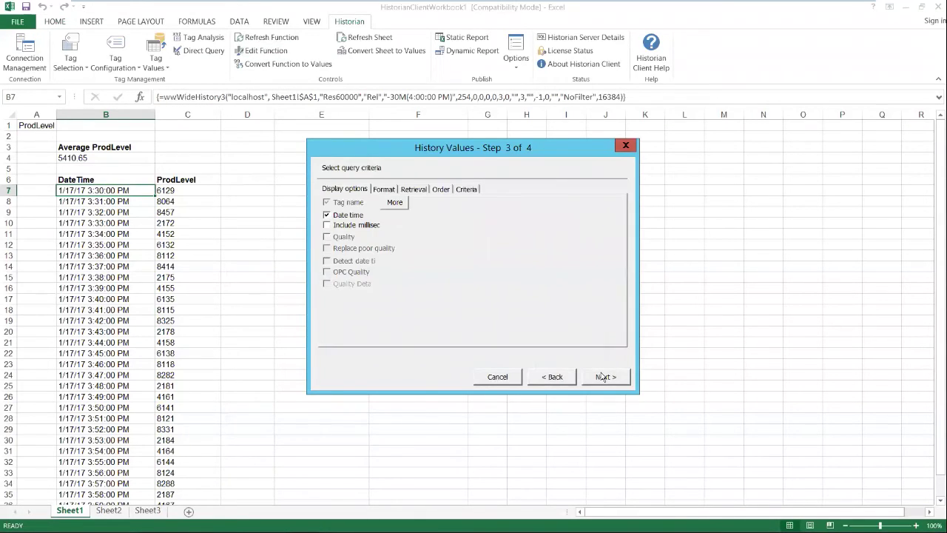
click(422, 191)
click(396, 222)
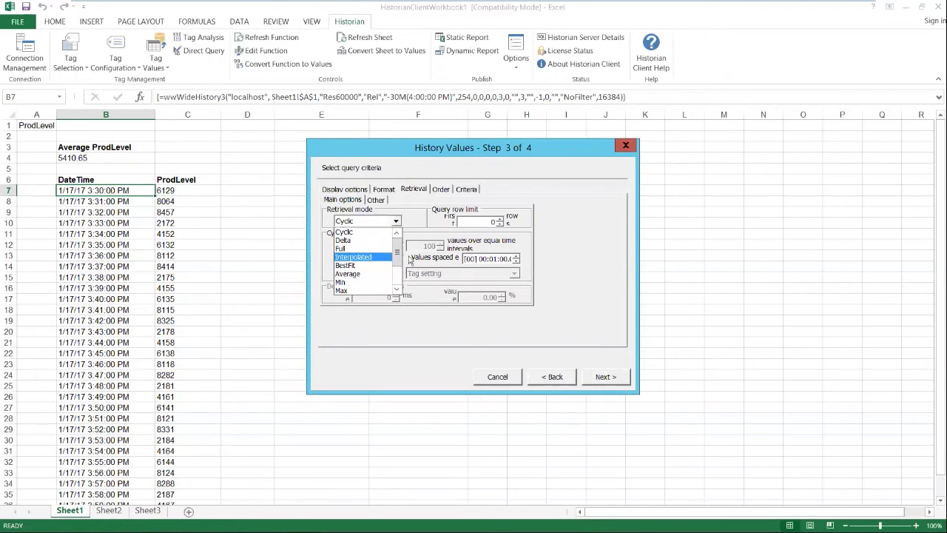
drag(397, 251, 392, 268)
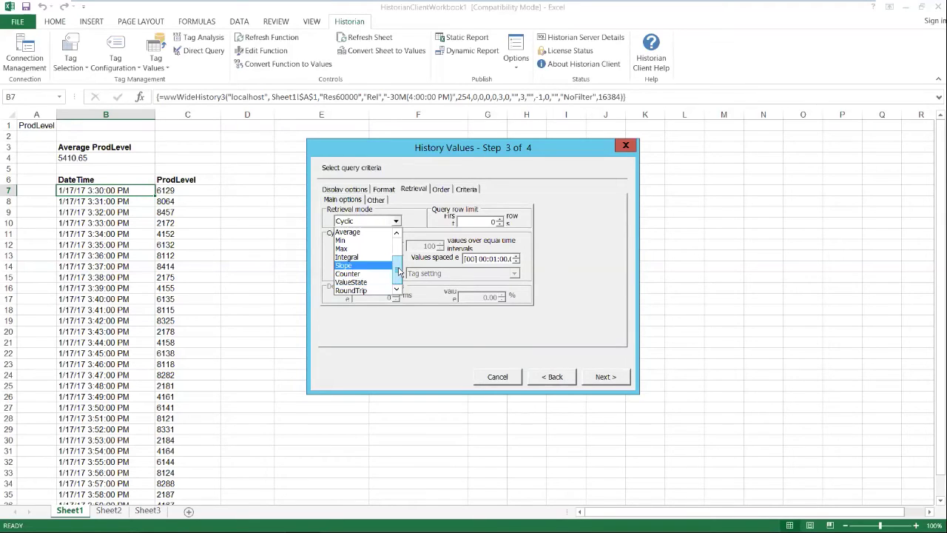
drag(399, 271, 404, 251)
click(362, 240)
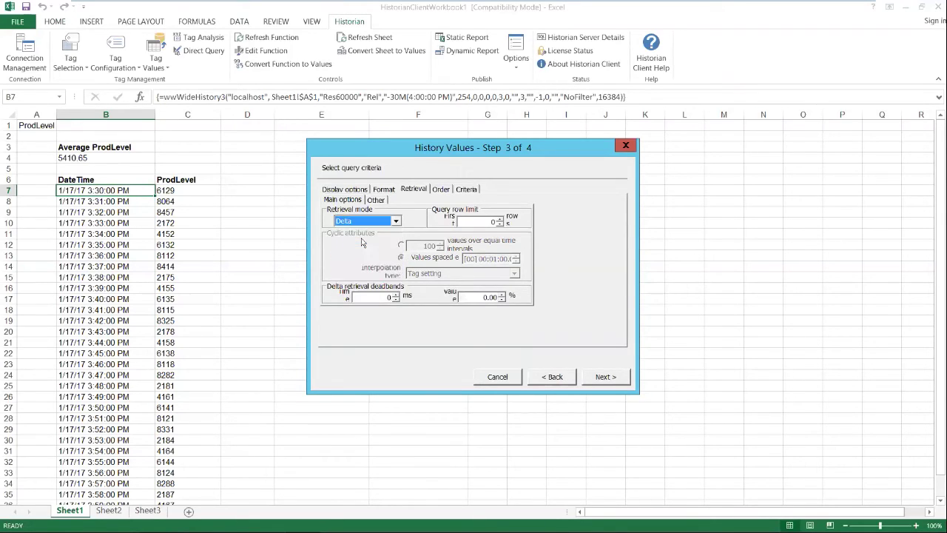
Step: Enable the analog value criterion for the history query and choose BatchNumber as its tag
click(468, 191)
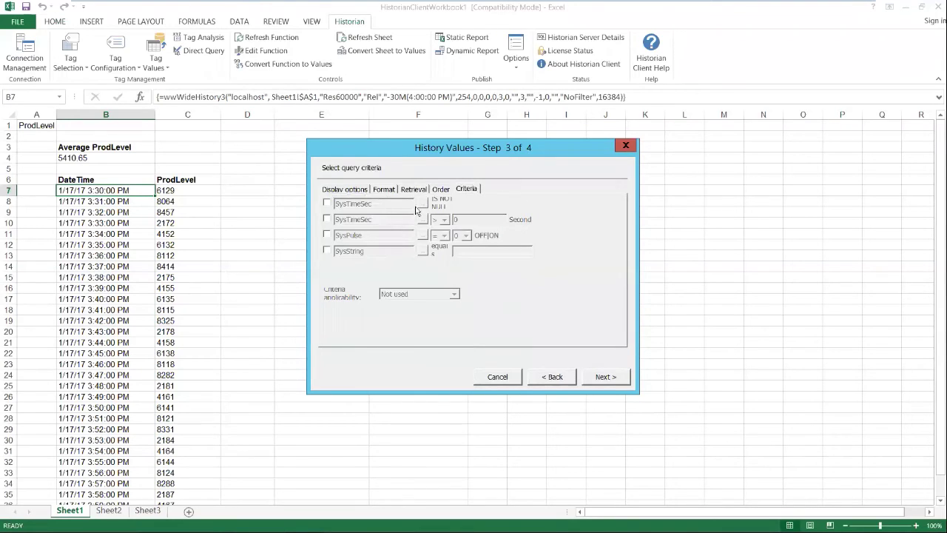
click(326, 219)
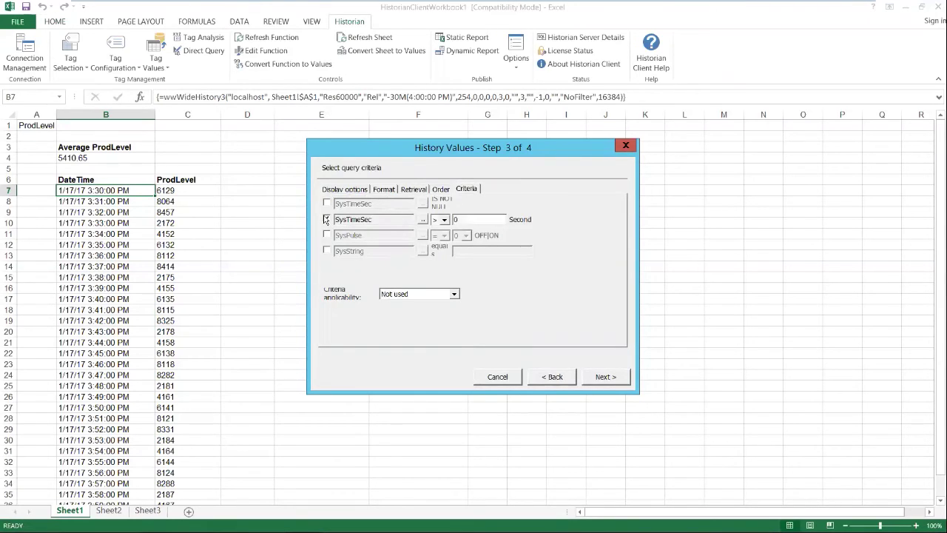
click(423, 221)
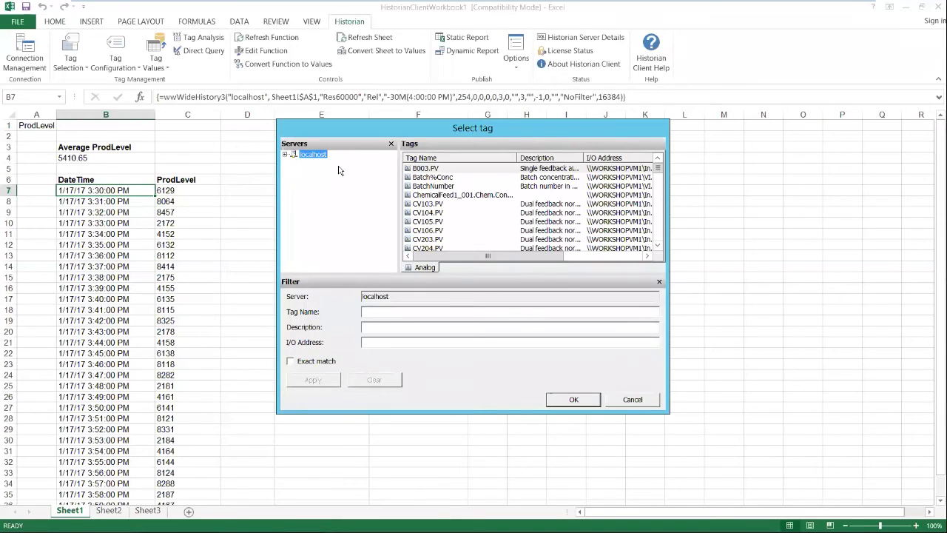
click(440, 188)
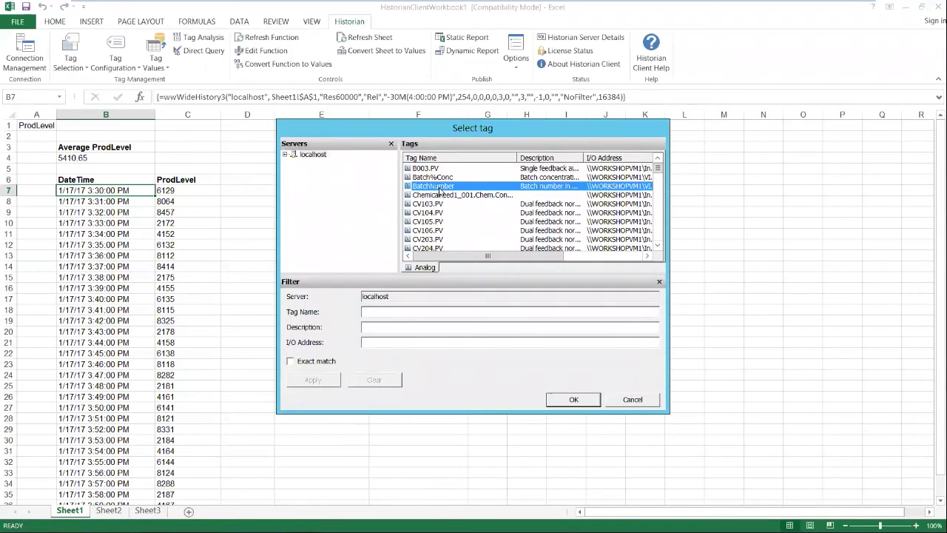
click(572, 399)
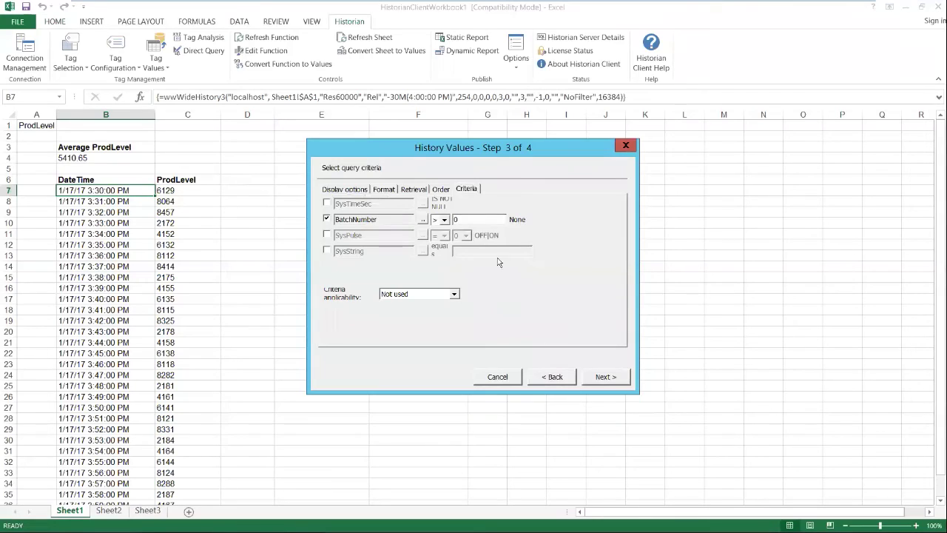
Step: Require BatchNumber to be equal to 100 and proceed to the query's time selection
click(444, 220)
click(440, 248)
key(Tab)
text(1)
click(613, 377)
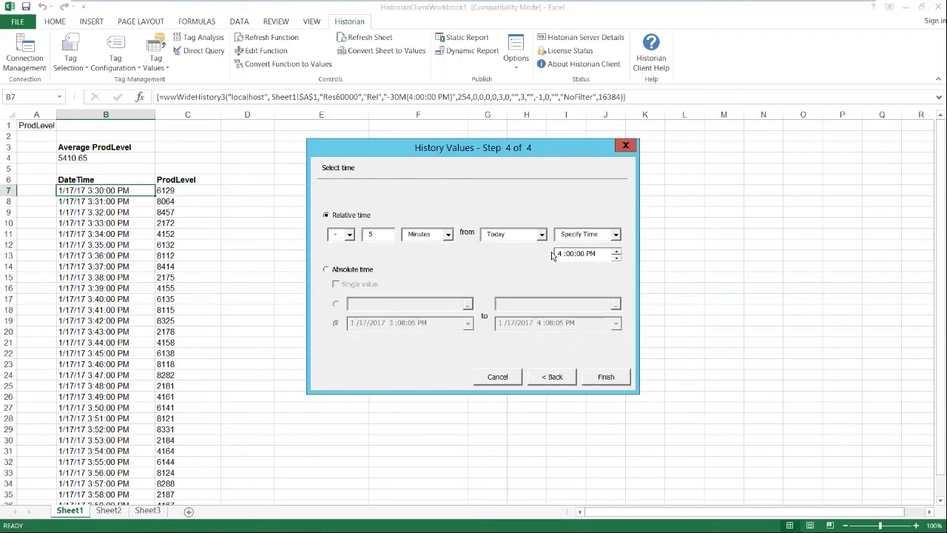
Step: Set the relative time to 5 hours back from Today at 4:00:00 PM, finish the history query, and review its rows
click(447, 234)
click(416, 263)
click(611, 375)
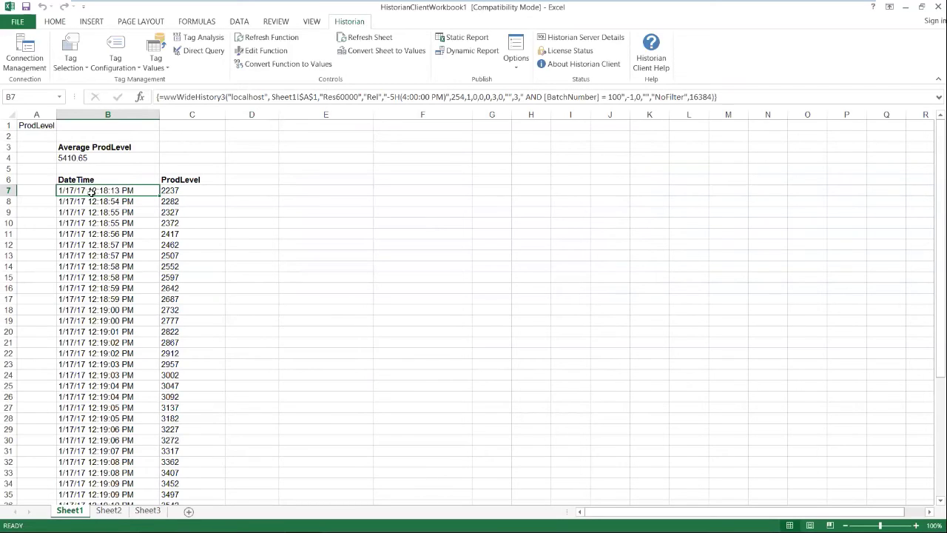
scroll(128, 212, down, 9)
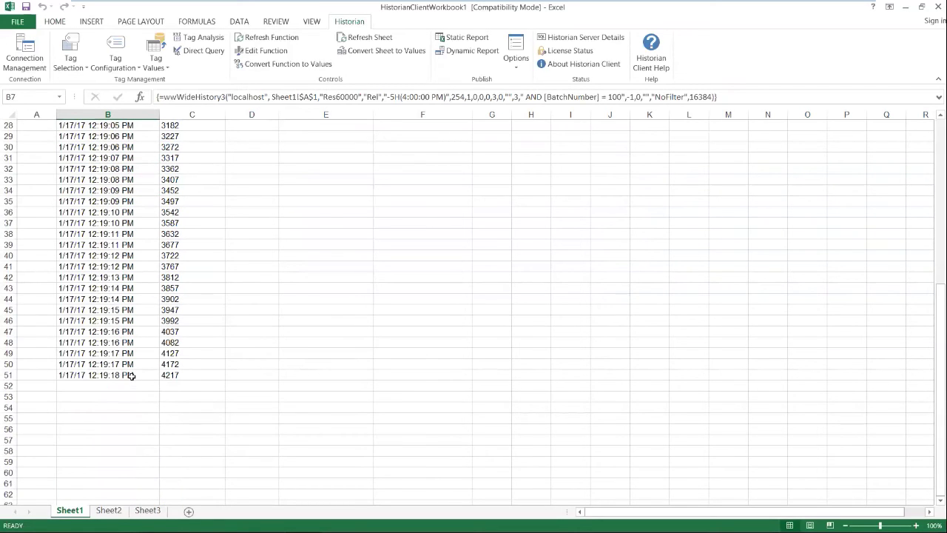
click(130, 376)
scroll(211, 370, up, 9)
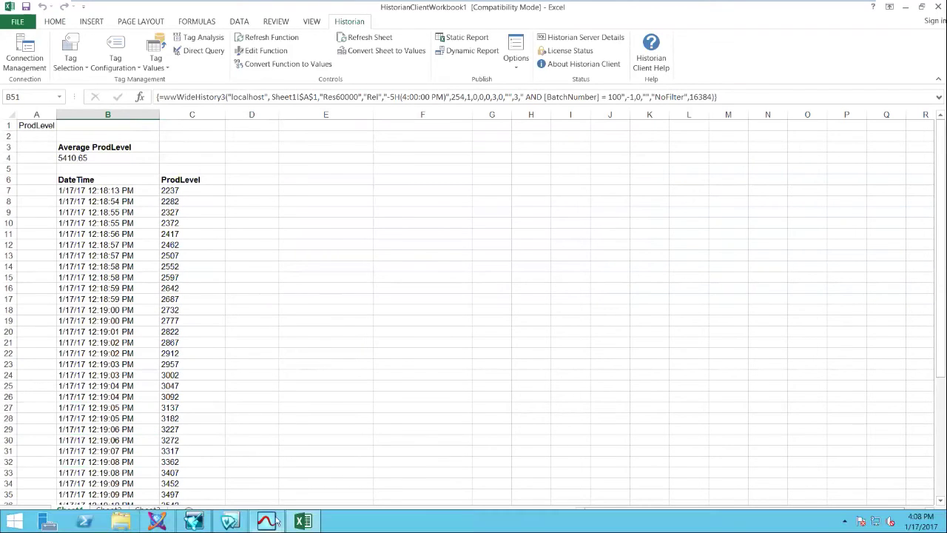
Step: Switch to Trend and place the time cursors at 12:18:12 PM and 12:19:19 PM to check ProdLevel during batch 100
click(267, 521)
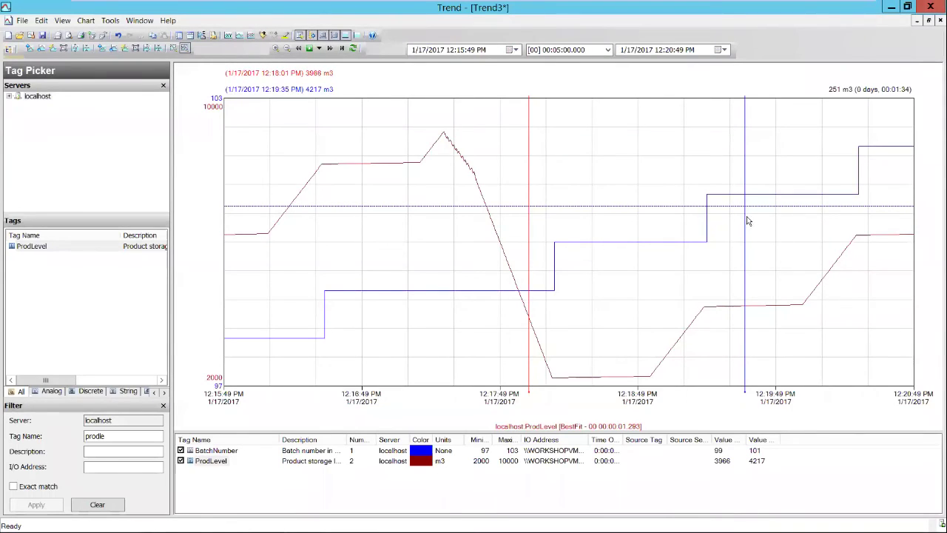
drag(744, 210, 644, 210)
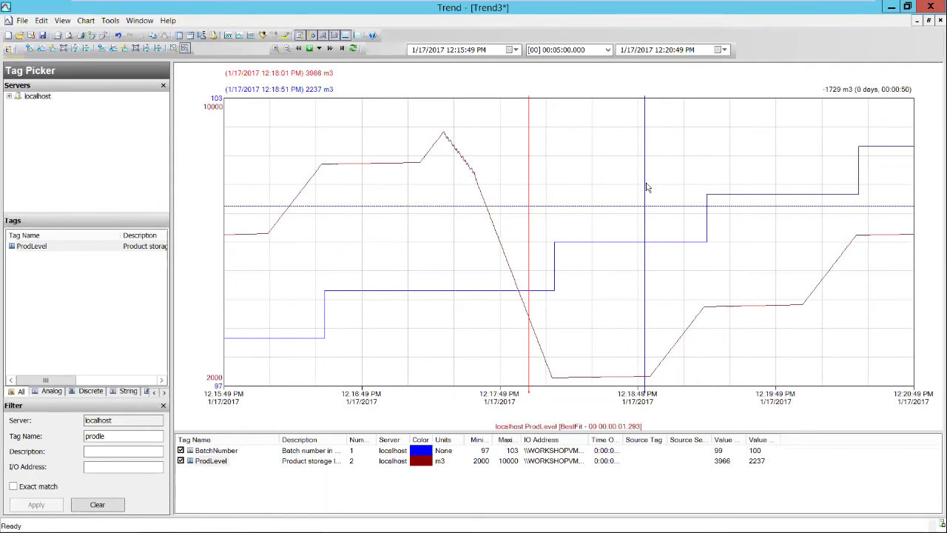
drag(645, 172, 707, 172)
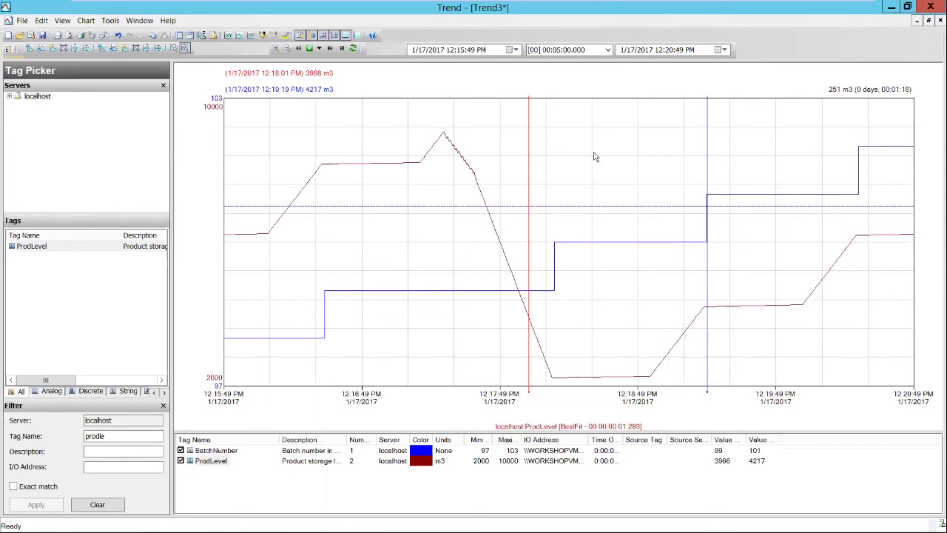
drag(535, 135, 554, 134)
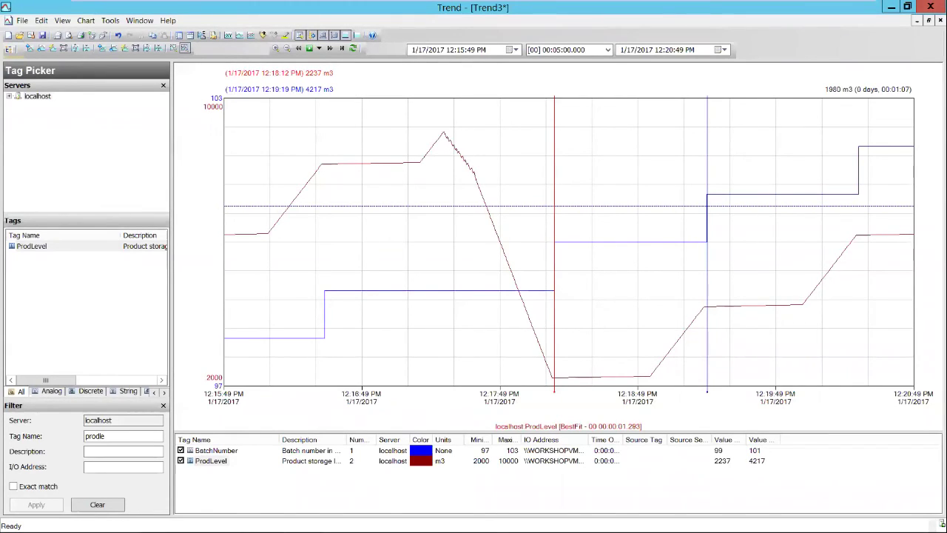
Step: Switch back to the Excel workbook and start a discrete tag analysis, proceeding to the tag selection
click(303, 521)
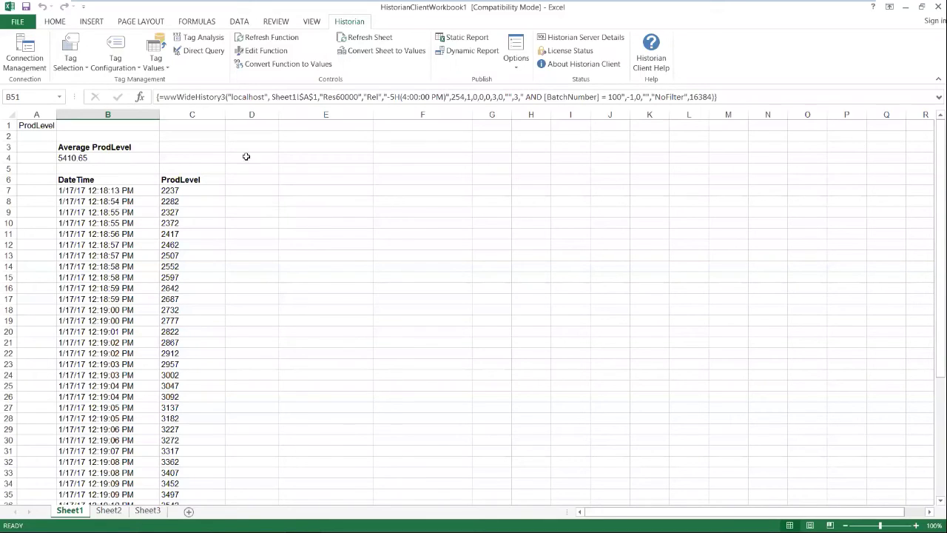
click(202, 39)
click(327, 251)
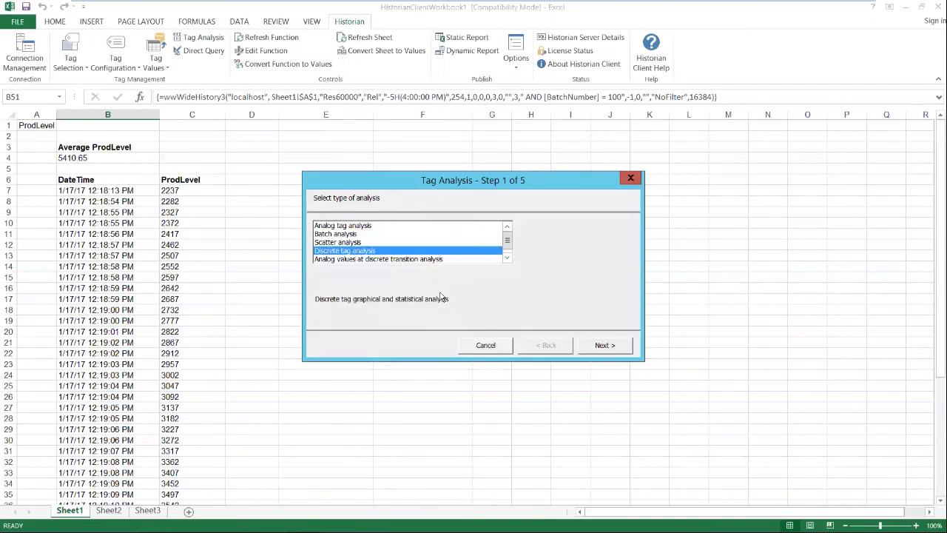
click(605, 345)
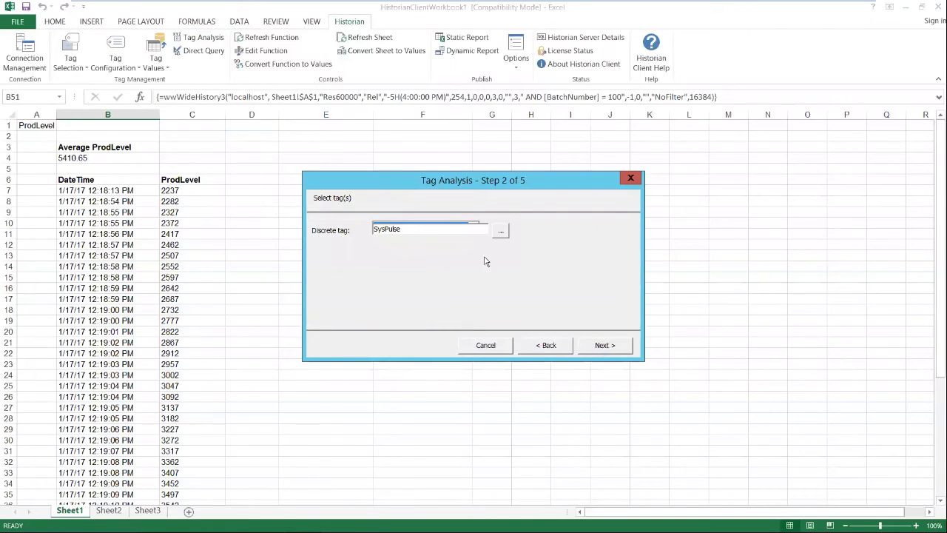
Step: Choose the ConcPump tag from the Reactor_B private group for the analysis and proceed to the time period
click(501, 231)
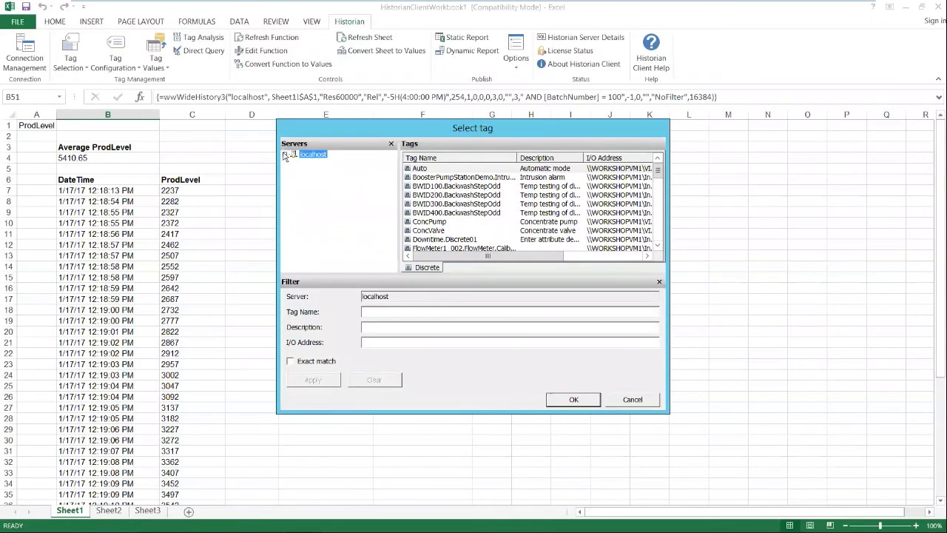
click(285, 155)
click(294, 170)
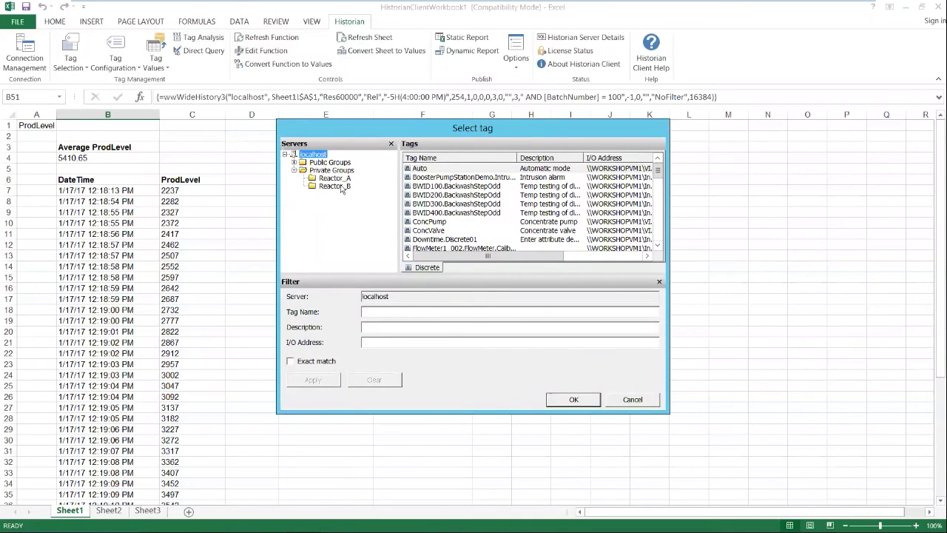
click(339, 187)
click(437, 168)
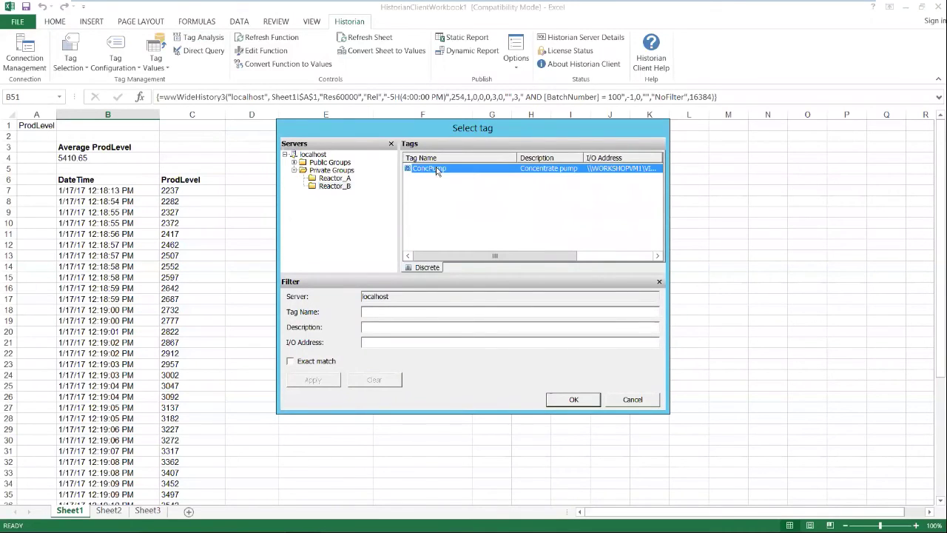
click(571, 401)
click(612, 346)
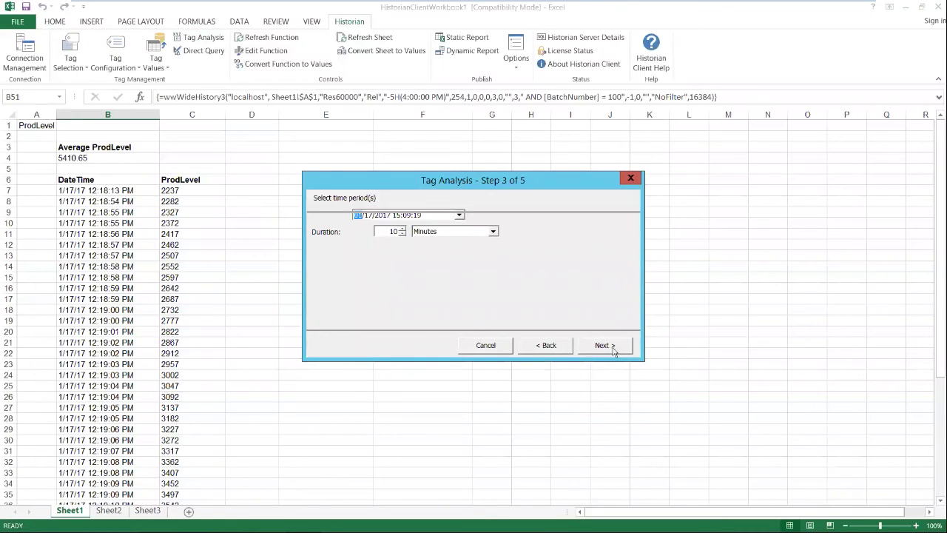
Step: Set the analysis period to start at 01/17/2017 12:00:00 with a duration of 4 hours
key(Tab)
text(4)
click(396, 215)
text(12:00)
click(493, 232)
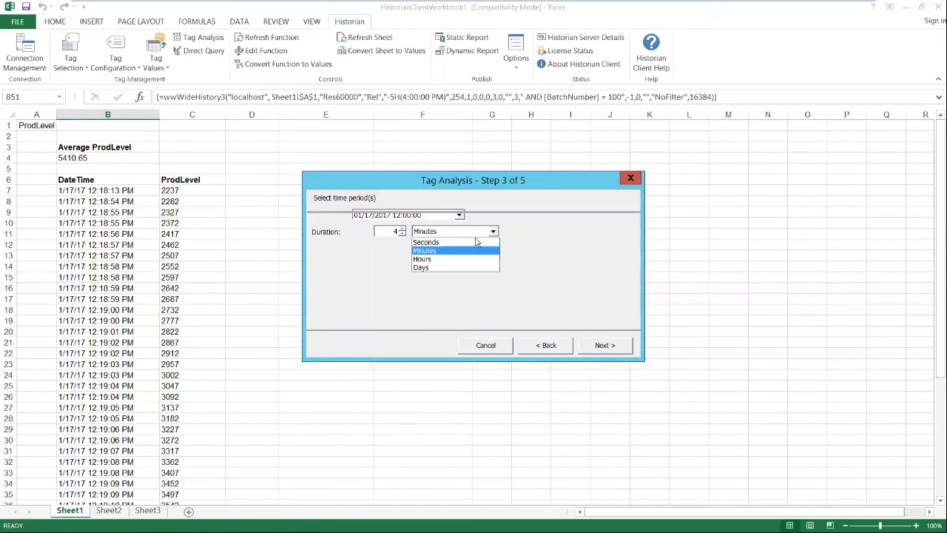
click(458, 259)
Step: Keep the resolution at 50 rows and generate the analysis with the trend plot, statistics, and pie graph
click(604, 345)
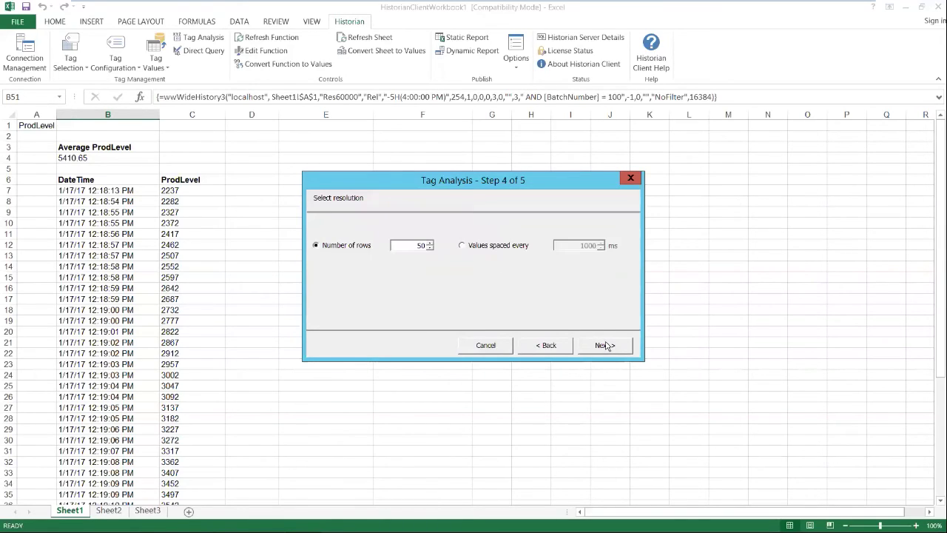
click(604, 345)
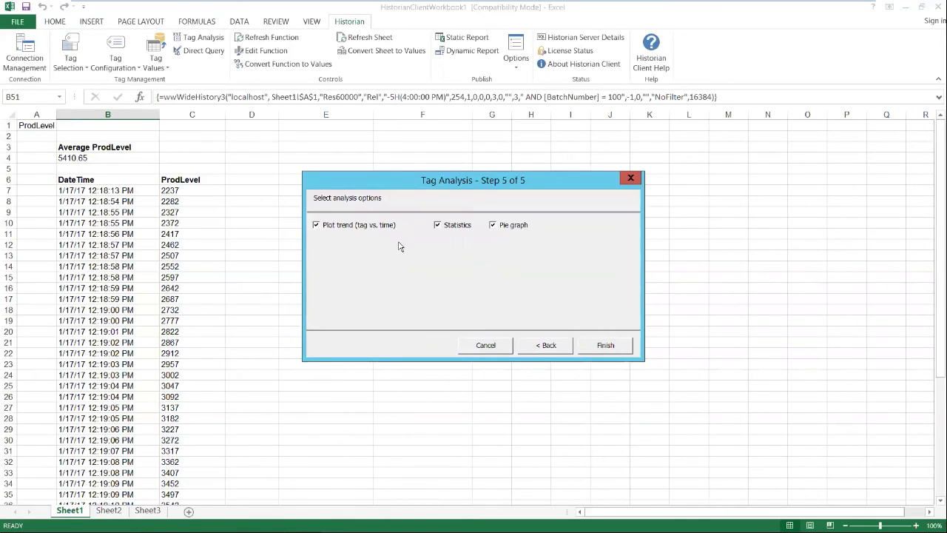
click(604, 345)
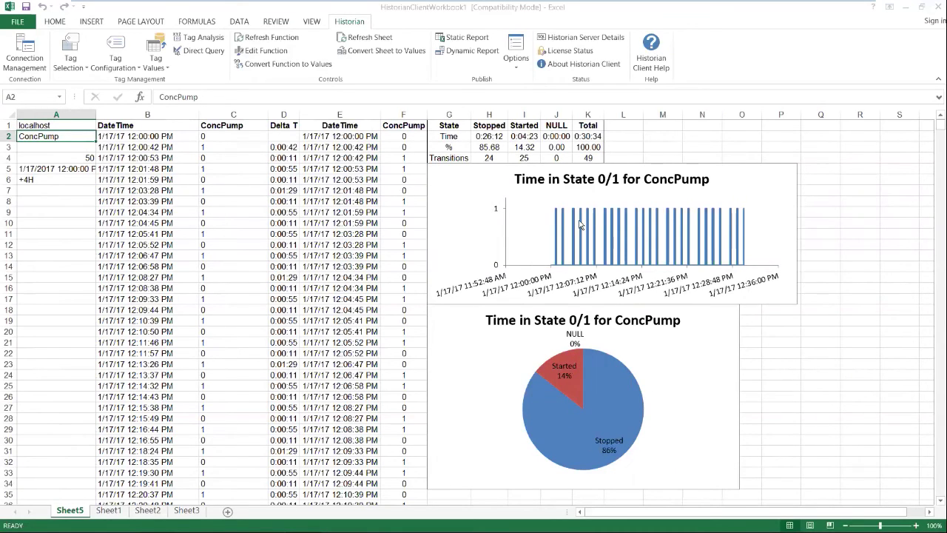
Step: Examine the time, percentage, and transition formulas for ConcPump's Stopped and Started states in the statistics table
mouse_move(578, 222)
click(492, 137)
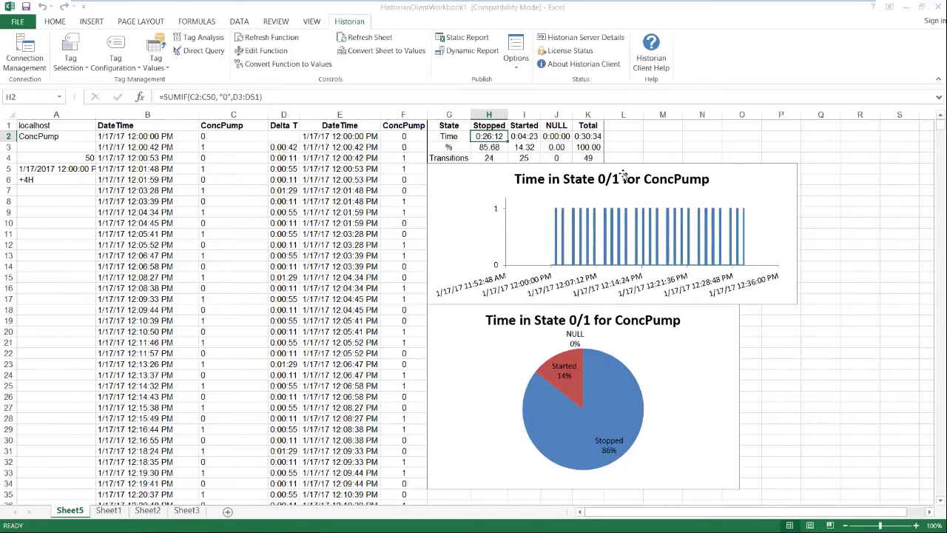
key(Right)
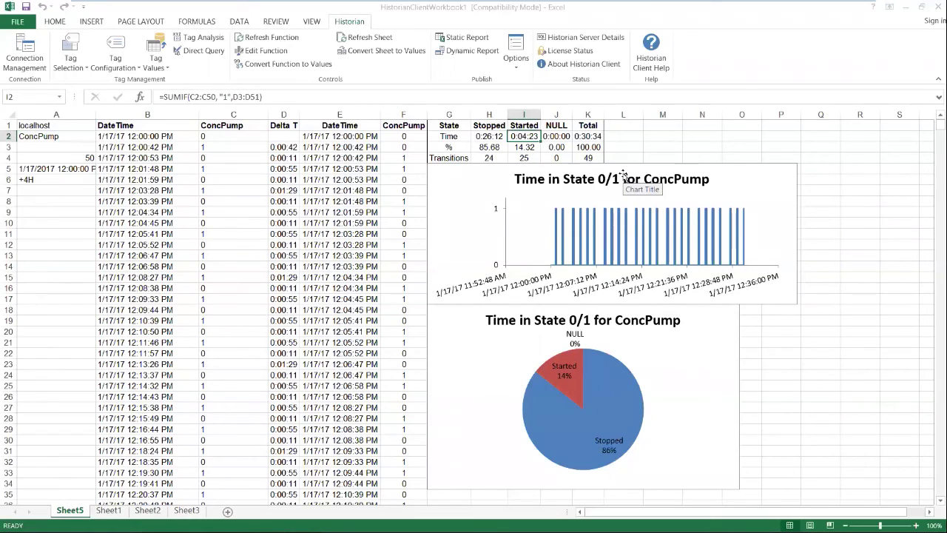
key(Down)
key(Left)
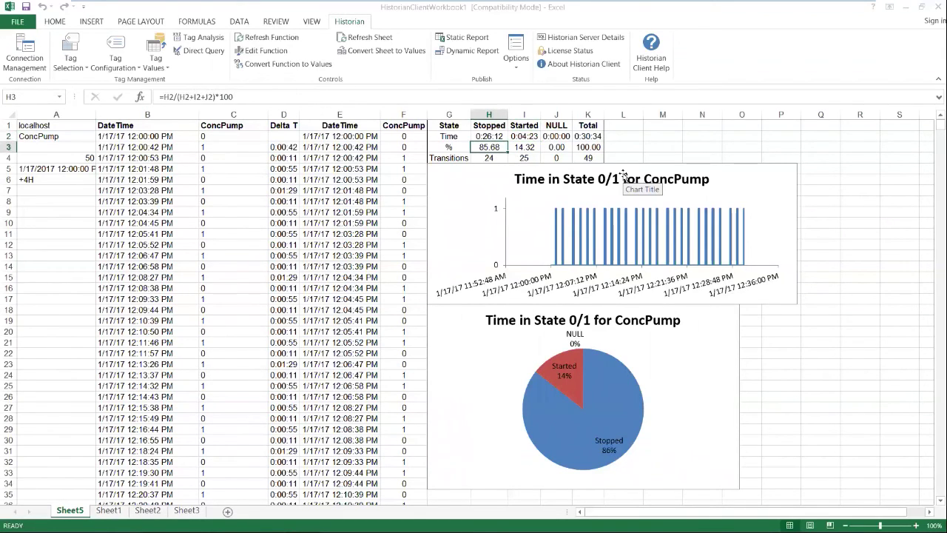
key(Right)
key(Right)
key(Down)
key(Left)
key(Left)
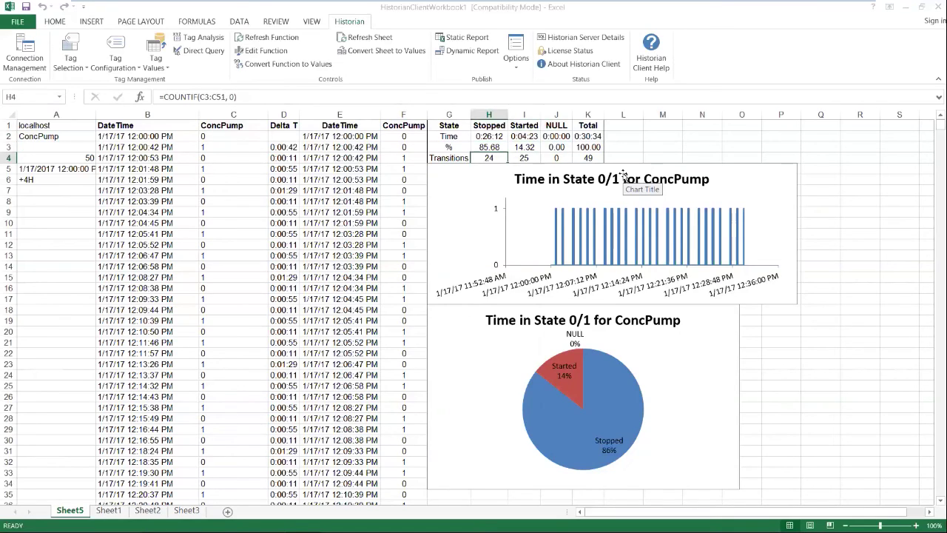
key(Right)
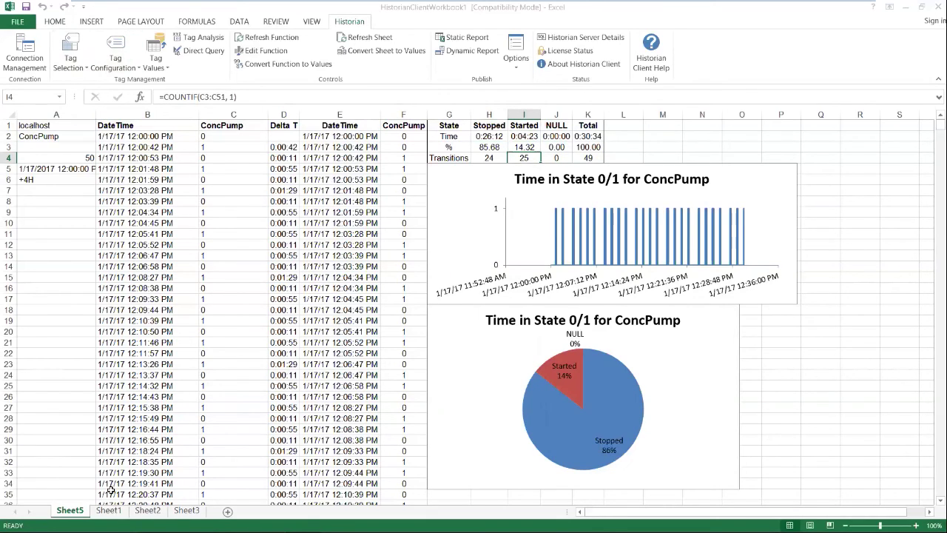
Step: Open the Query application and set the query type to History values
mouse_move(83, 529)
key(super)
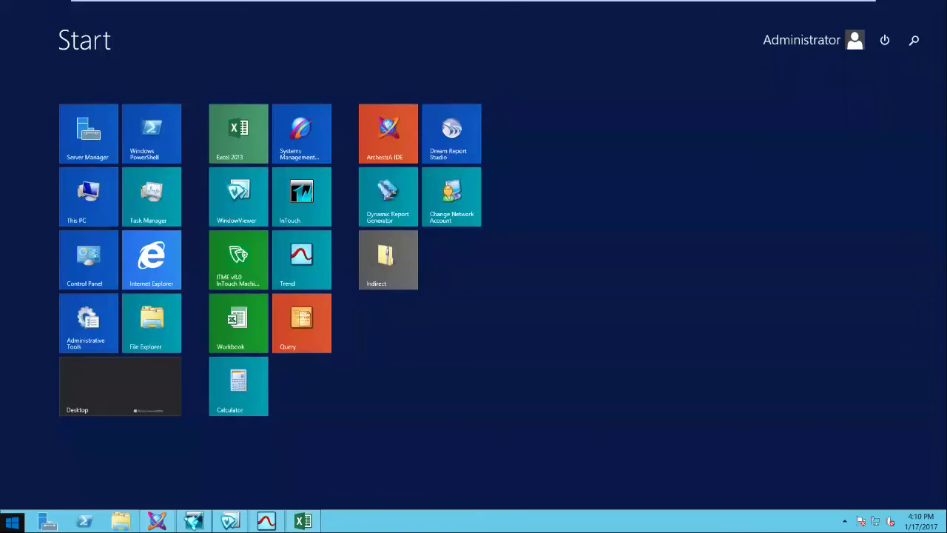
click(300, 331)
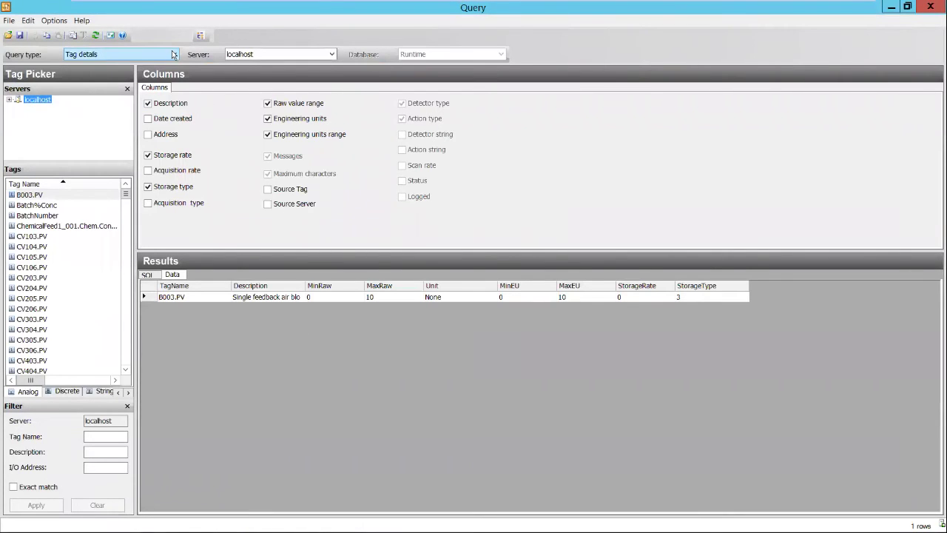
click(172, 51)
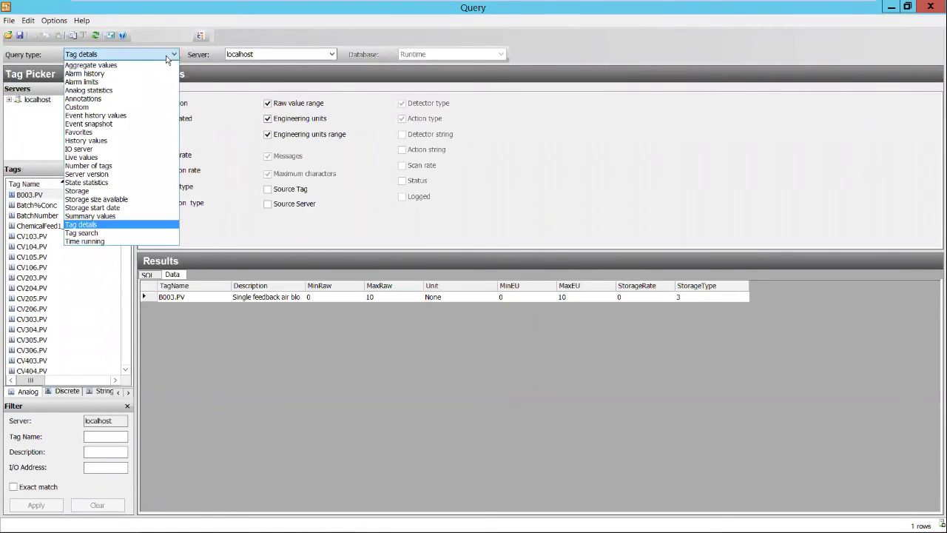
click(100, 141)
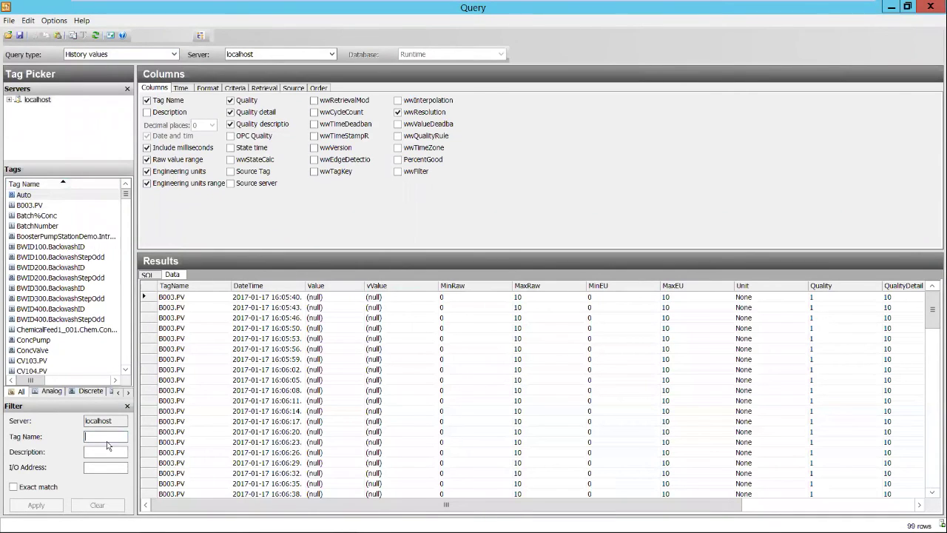
Step: Filter the tags by the name "prod" and select the ProdLevel tag for the history query
text(prod)
key(Return)
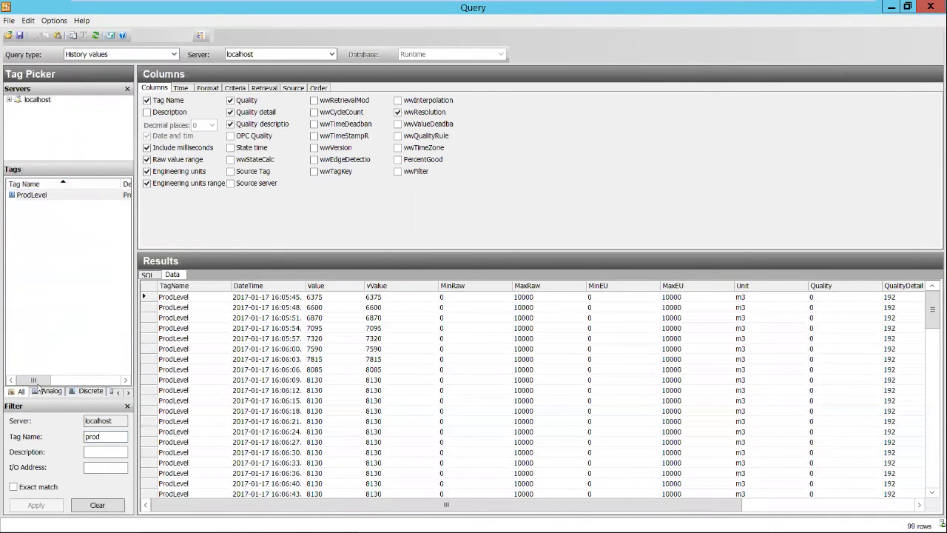
click(56, 195)
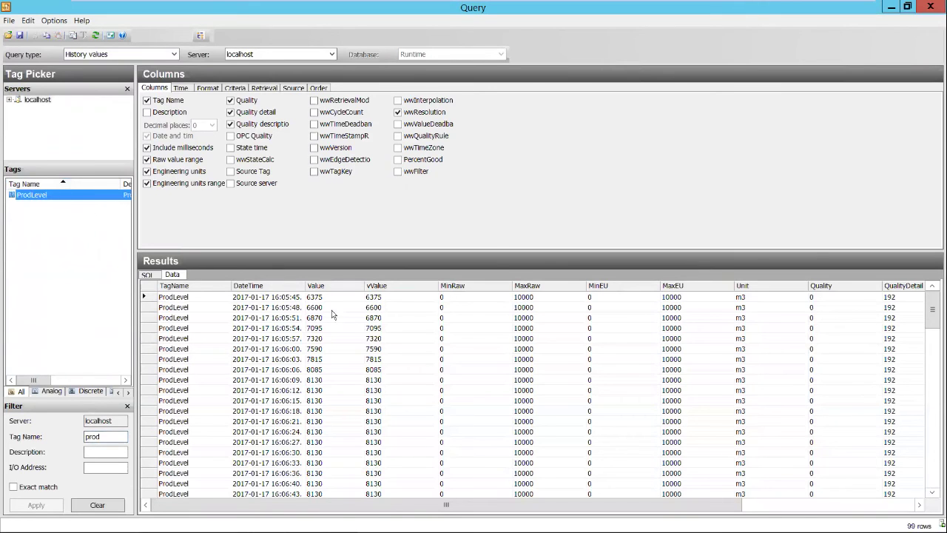
Step: Examine the ProdLevel history rows, their quality and resolution columns, and the SQL statement generated for the query
drag(388, 510, 362, 511)
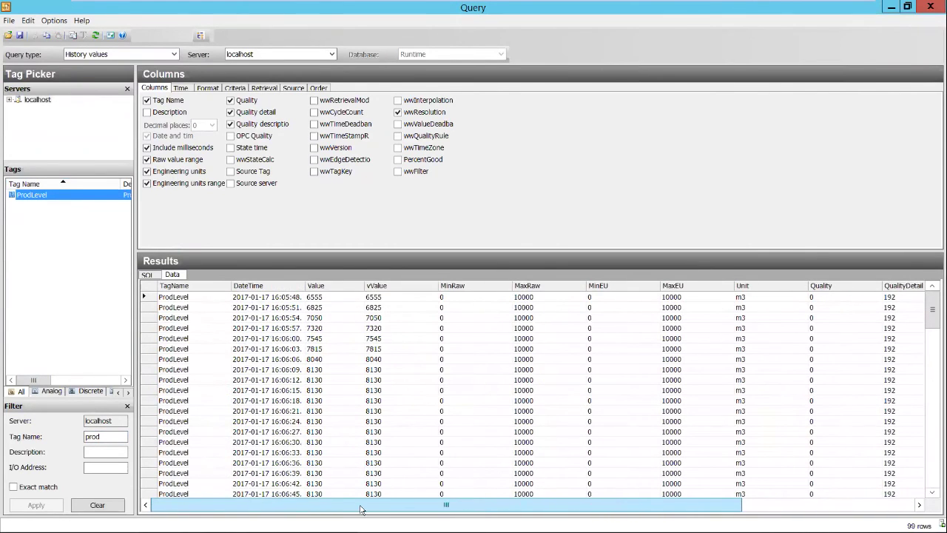
click(147, 275)
drag(281, 455, 140, 284)
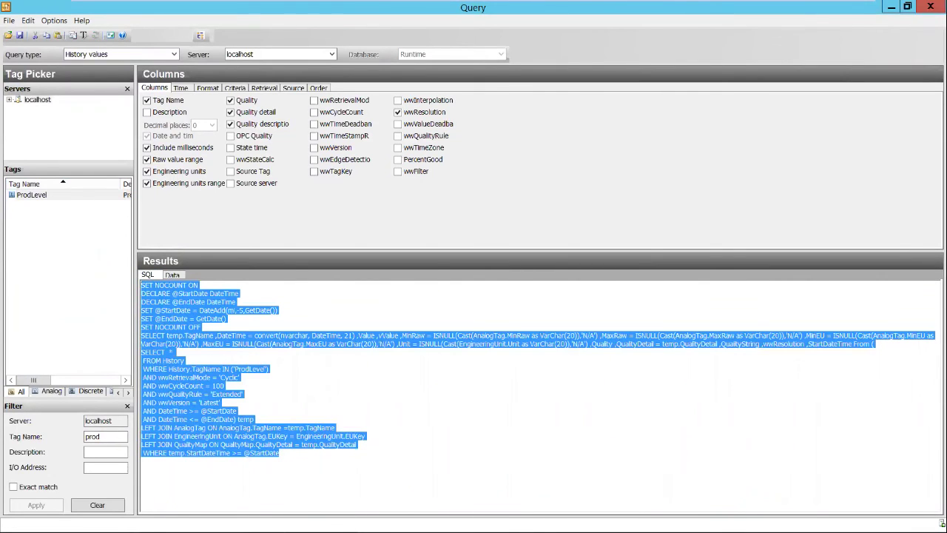
click(176, 275)
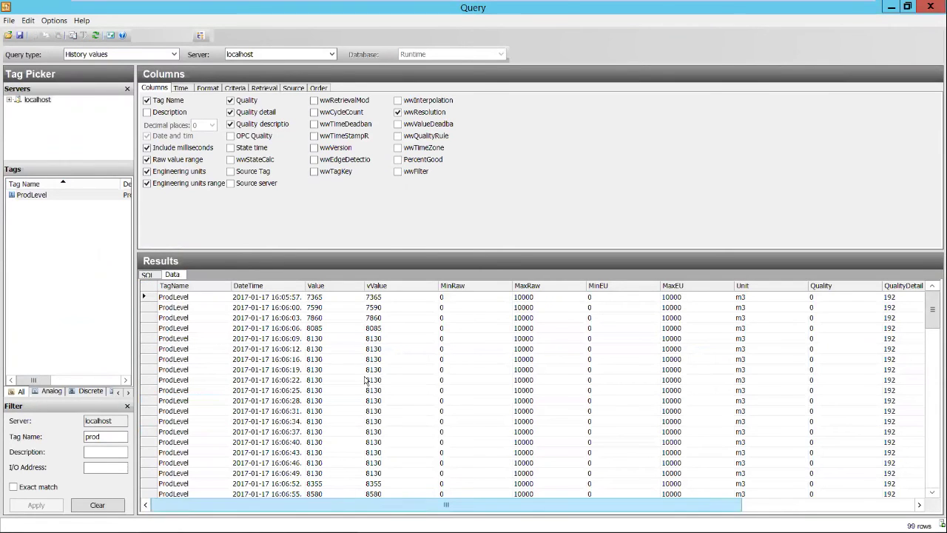
drag(371, 509, 614, 509)
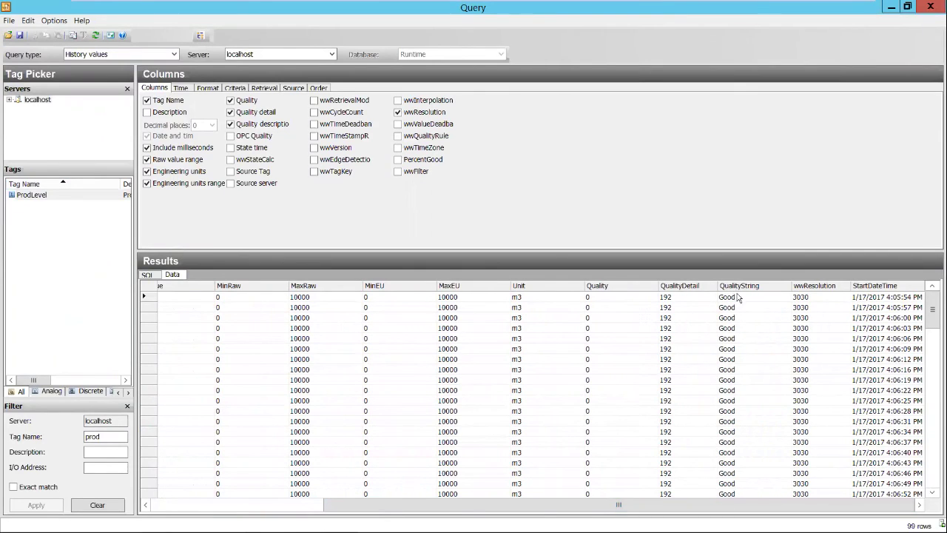
drag(637, 506, 436, 515)
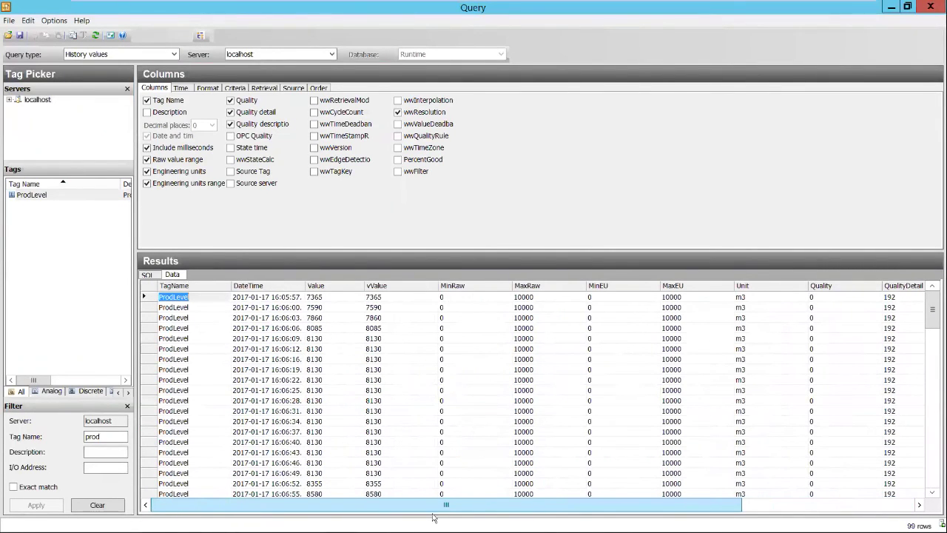
Step: Switch the ProdLevel history query to the wide format and remove the wwResolution column
click(208, 88)
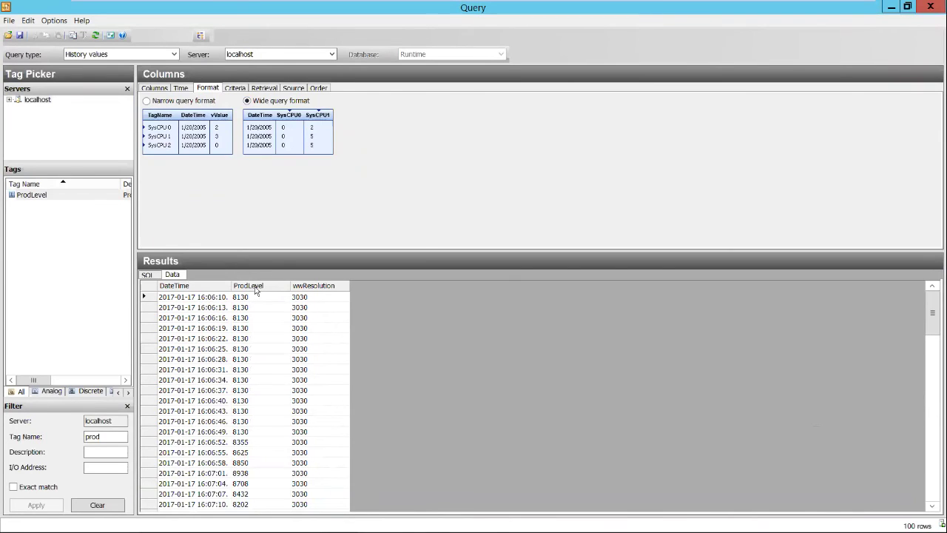
click(154, 89)
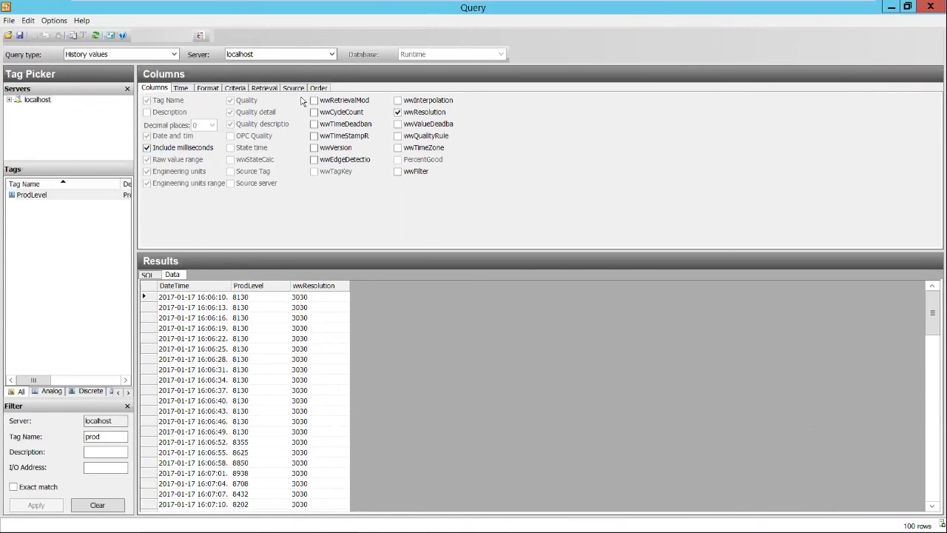
click(398, 112)
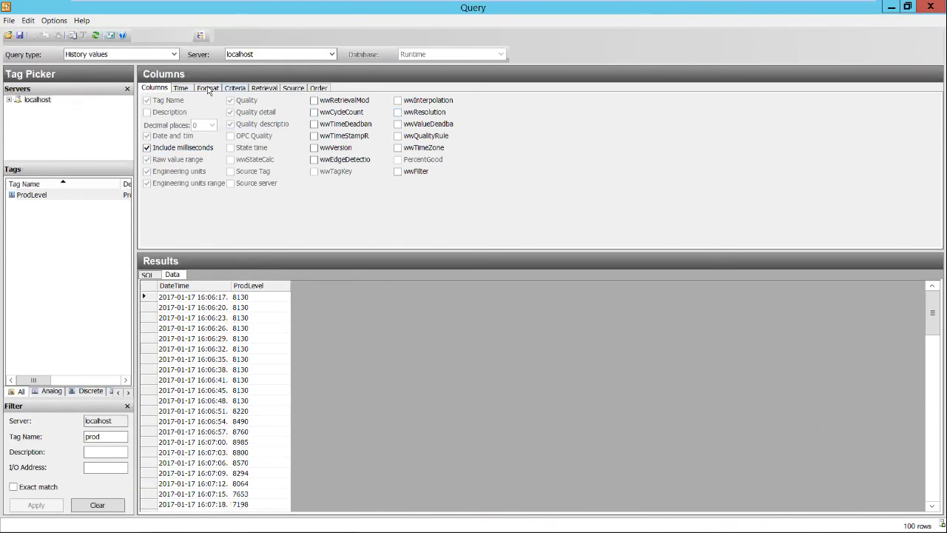
Step: Set the duration of the ProdLevel history query to 30 minutes
click(178, 89)
click(300, 100)
click(274, 135)
Step: Review the available retrieval modes and the criteria settings of the history query, and close the Query application
click(256, 90)
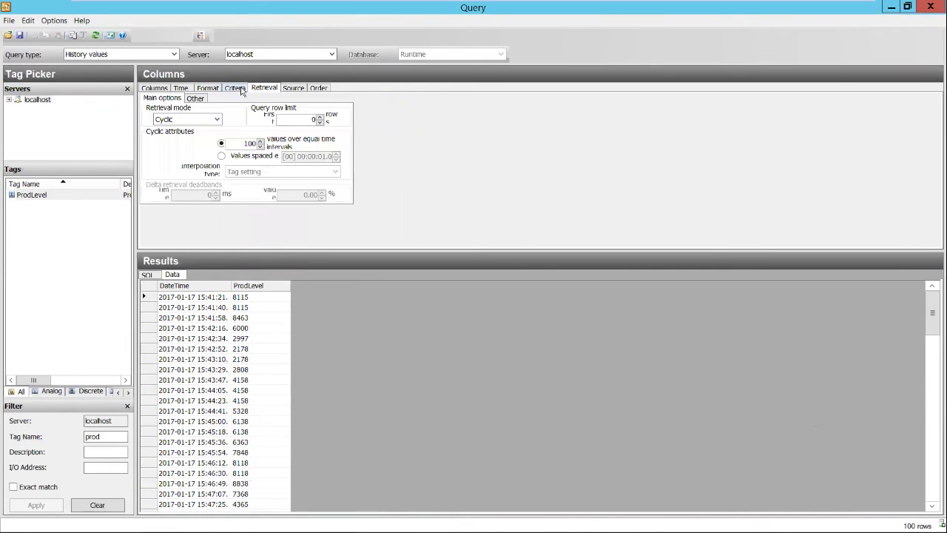
click(217, 120)
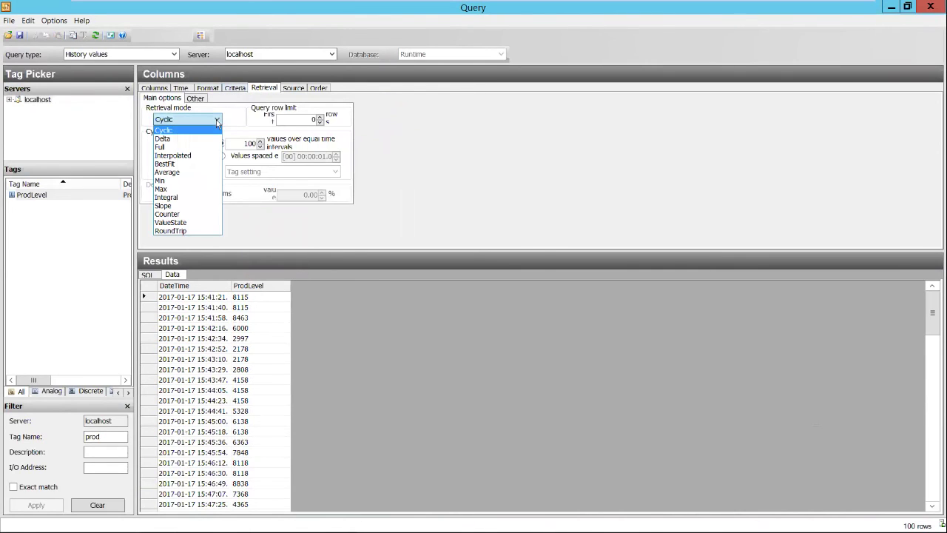
click(217, 120)
click(235, 88)
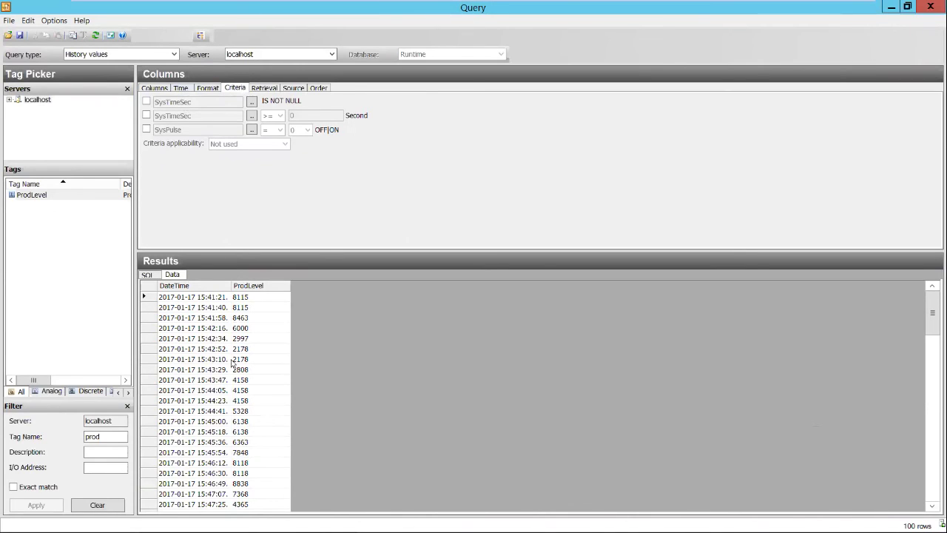
click(931, 6)
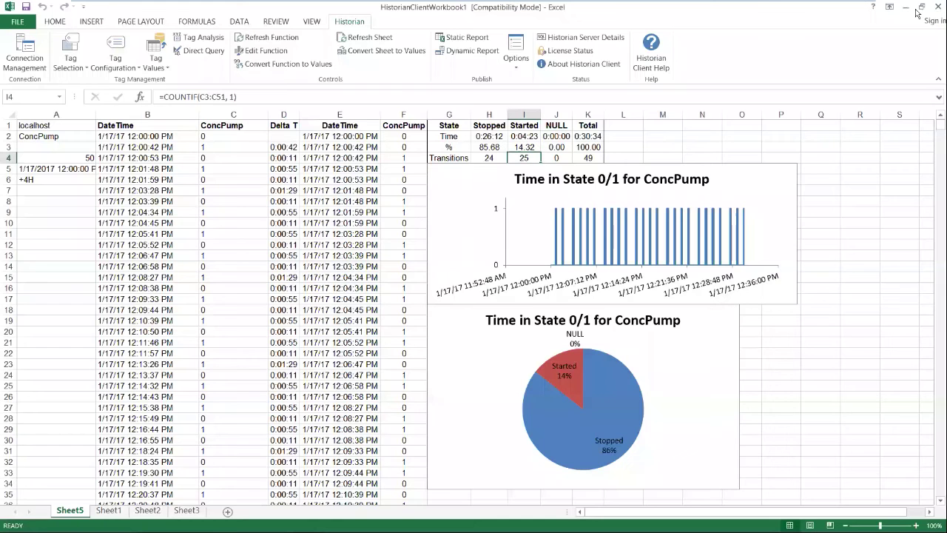
Step: Start a direct query with its output at cell E6 of Sheet1 in Excel and open the maximized query builder
click(122, 512)
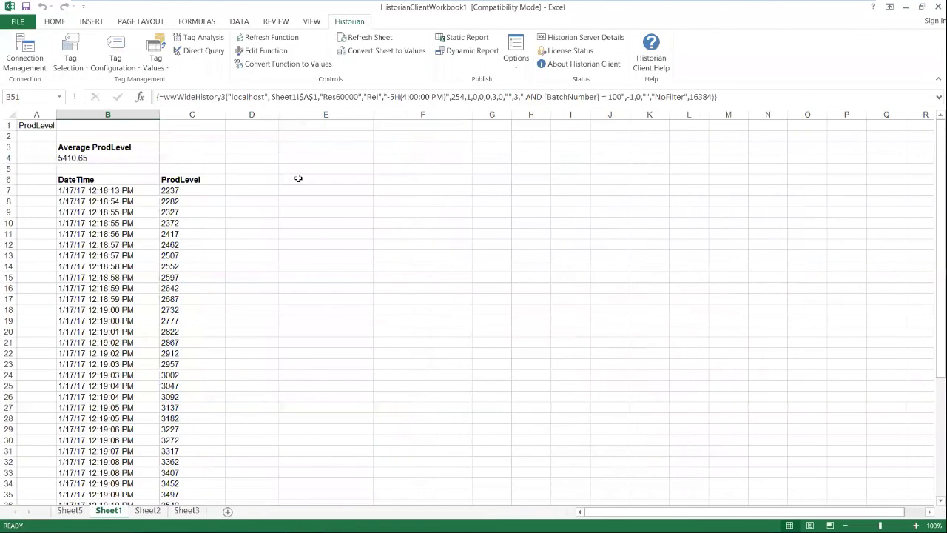
click(281, 179)
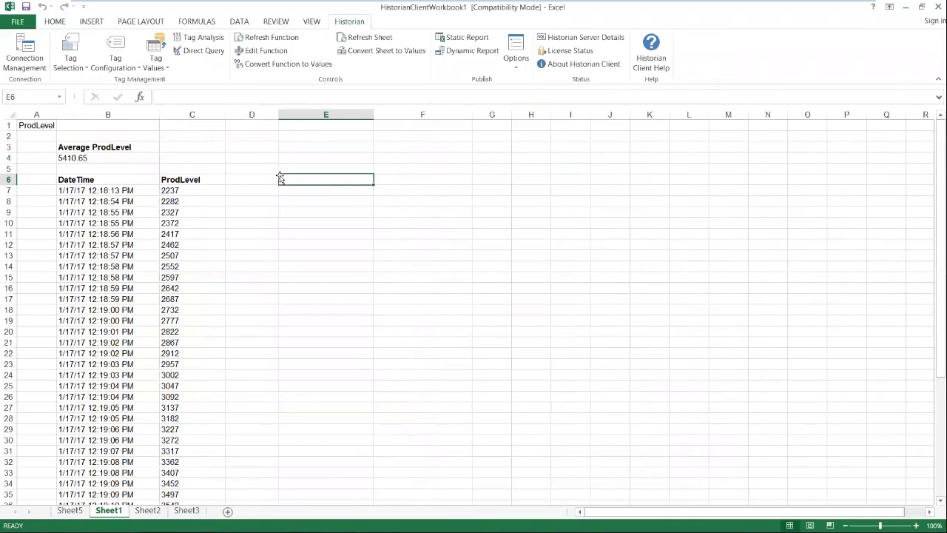
click(201, 52)
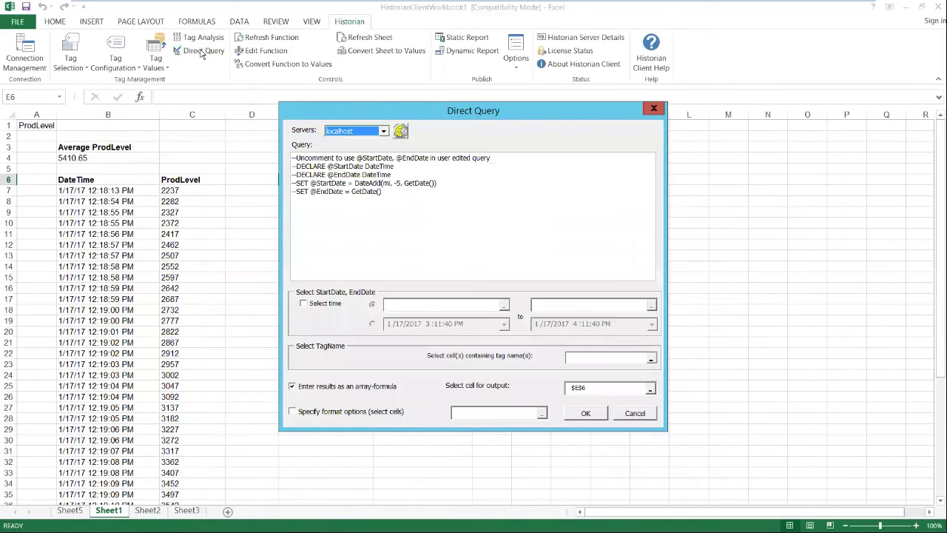
click(400, 132)
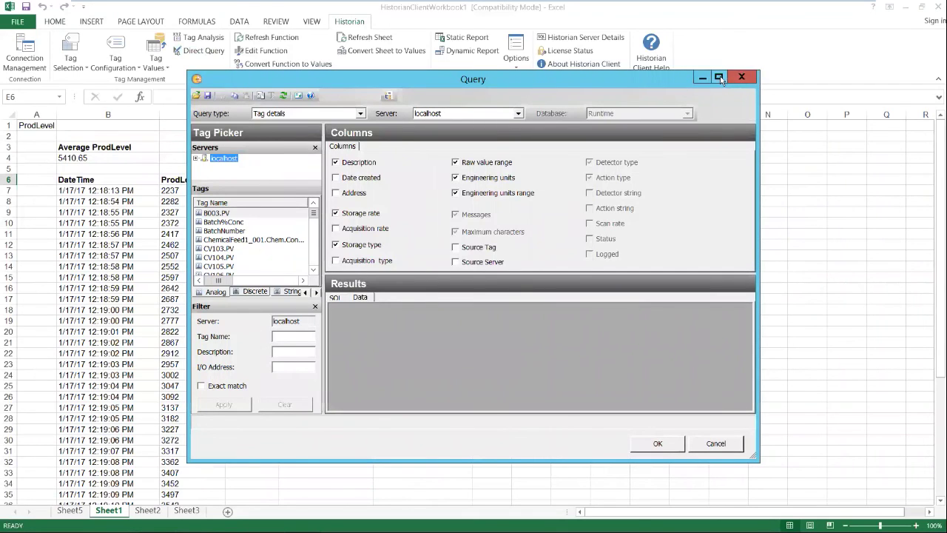
click(719, 76)
Step: Set the query type to Analog statistics, filter the tags by the name "prod", and select ProdLevel
click(169, 40)
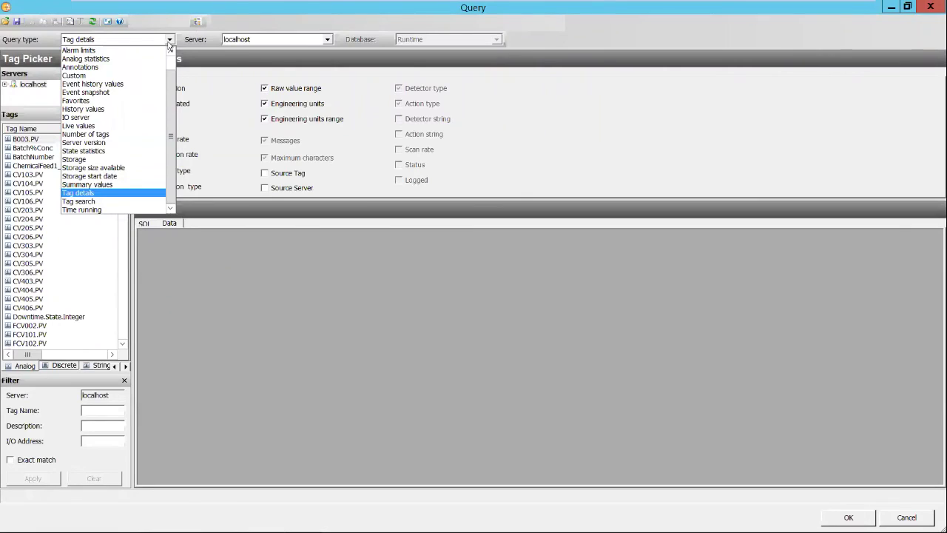
click(125, 60)
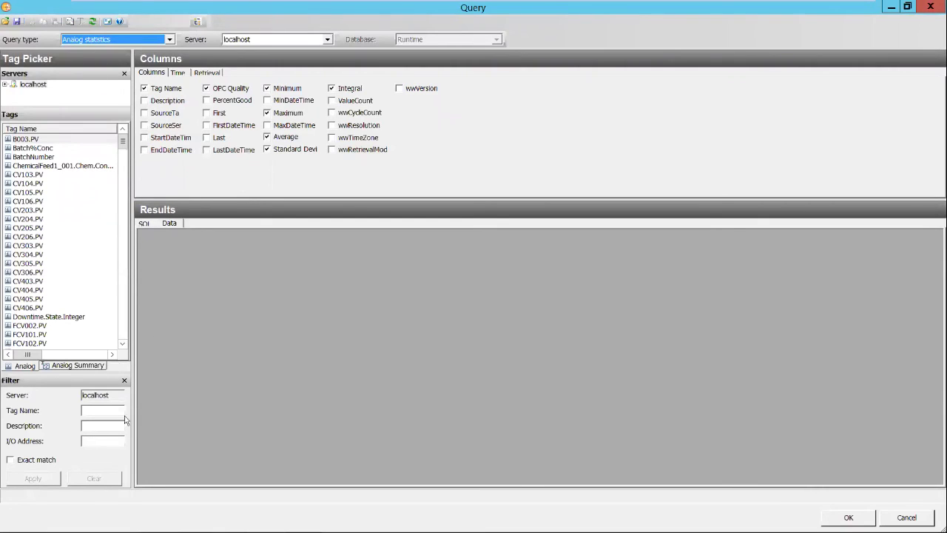
text(prod)
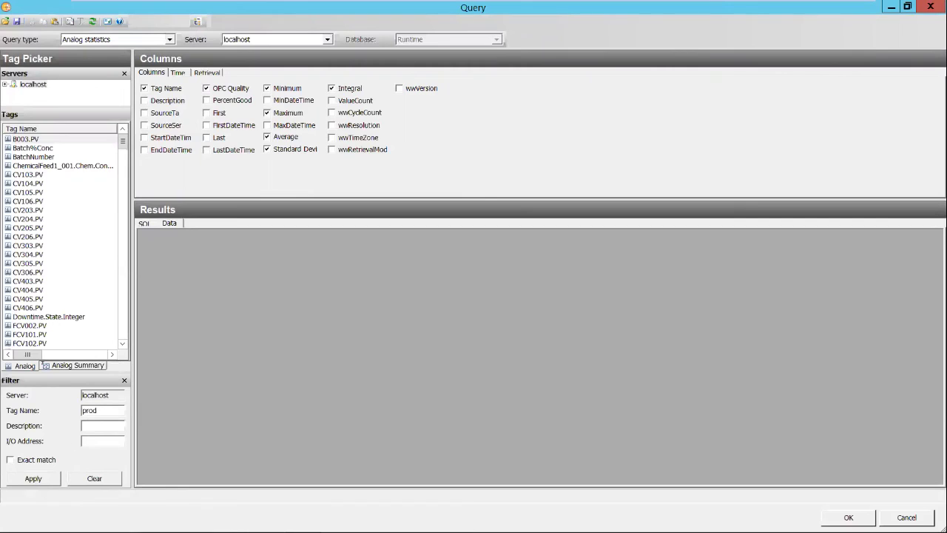
click(46, 476)
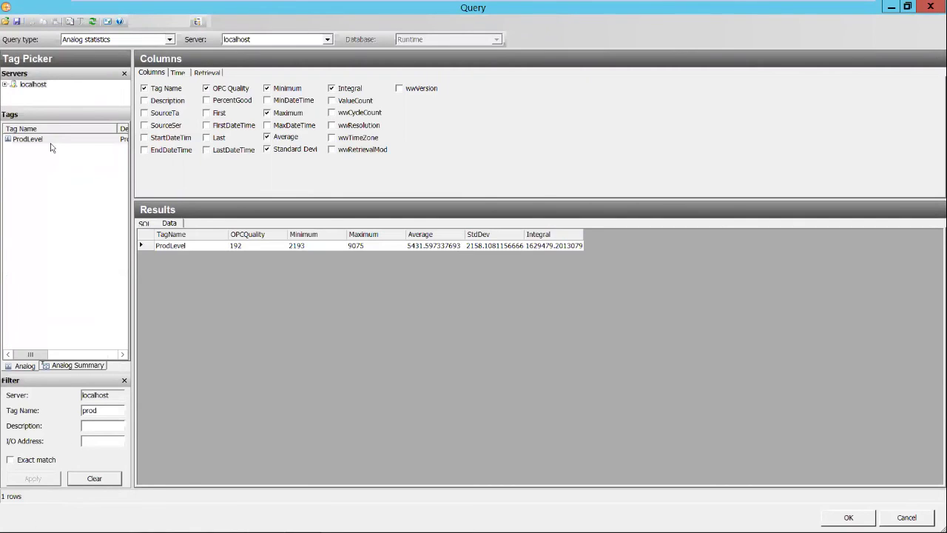
click(56, 139)
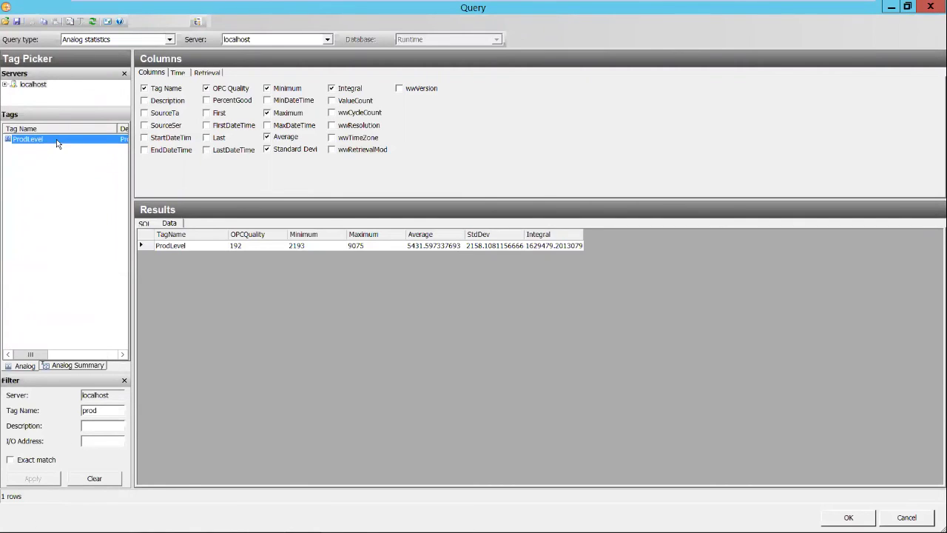
Step: Set the cyclic retrieval of the statistics query to values spaced every 15 minutes
click(214, 73)
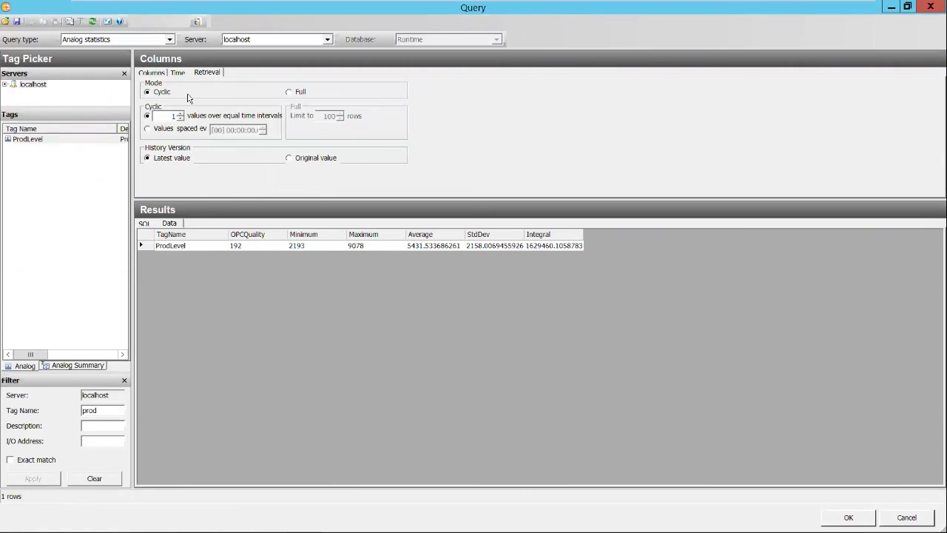
click(148, 130)
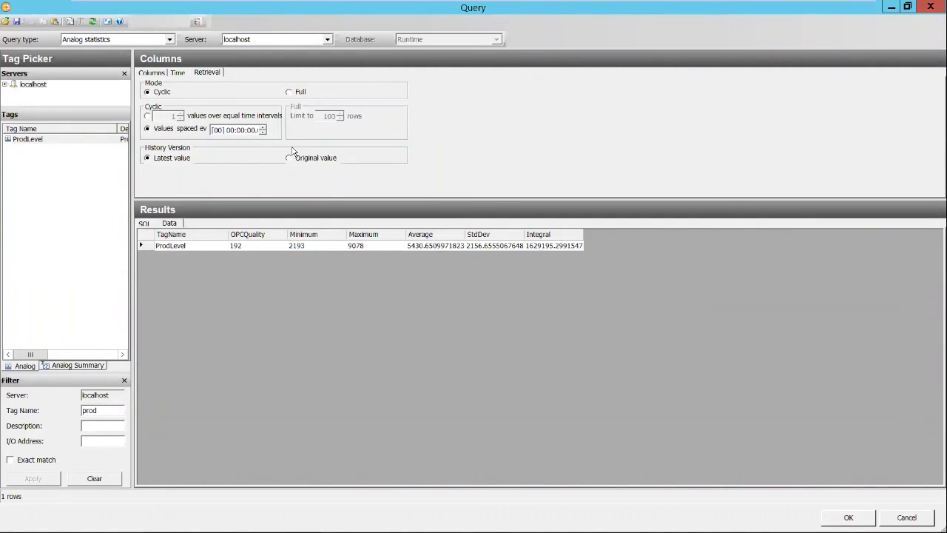
text(15)
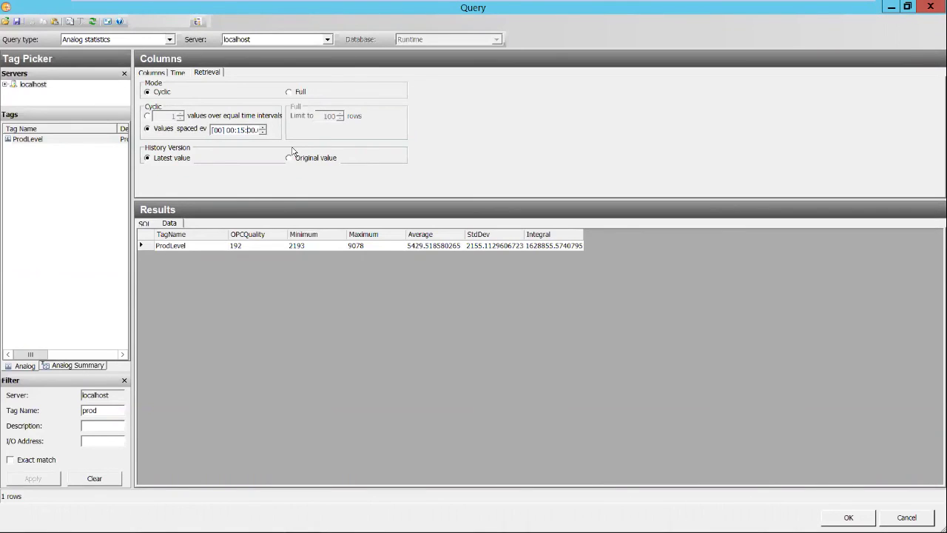
key(Right)
key(Right)
key(Right)
key(Right)
Step: Set the statistics query's duration to 4 hours with the start time at 1/17/2017 12:00:00 PM
click(177, 74)
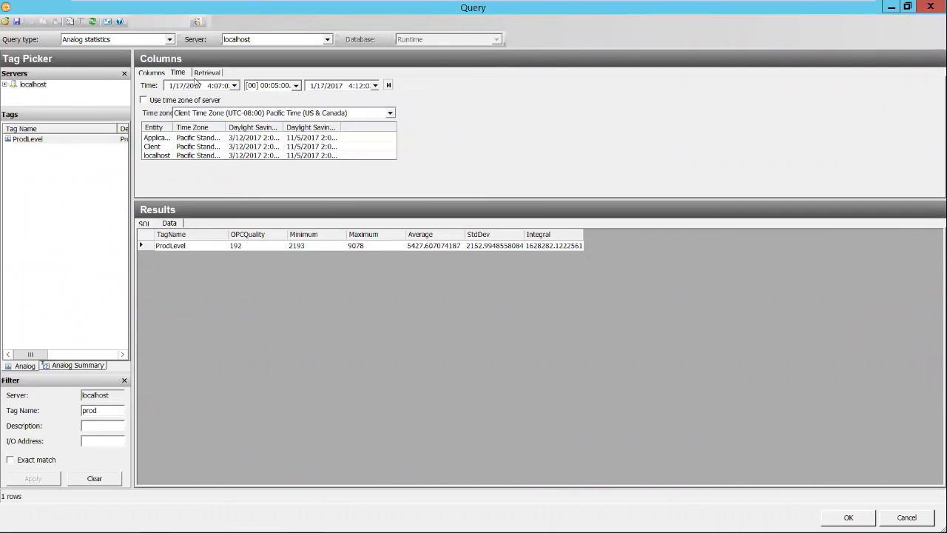
click(296, 86)
drag(297, 113, 297, 122)
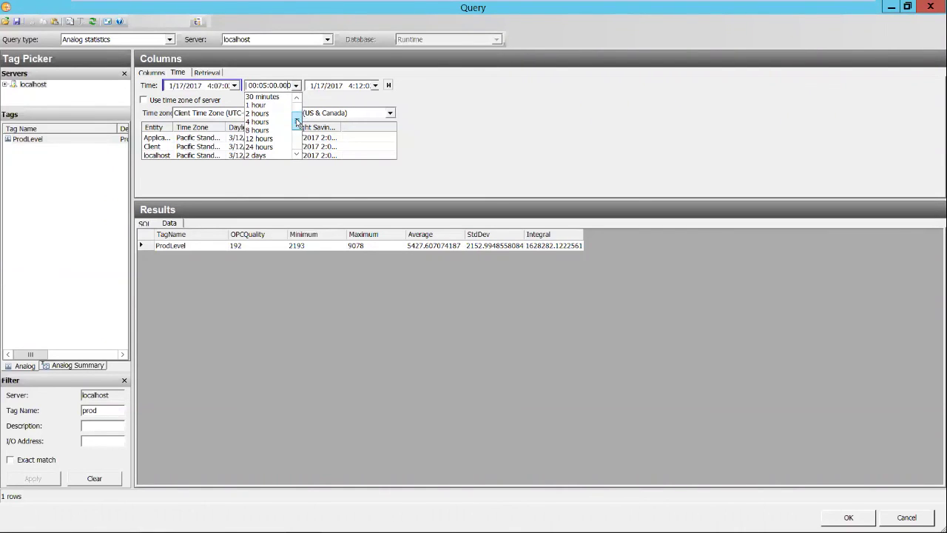
click(258, 122)
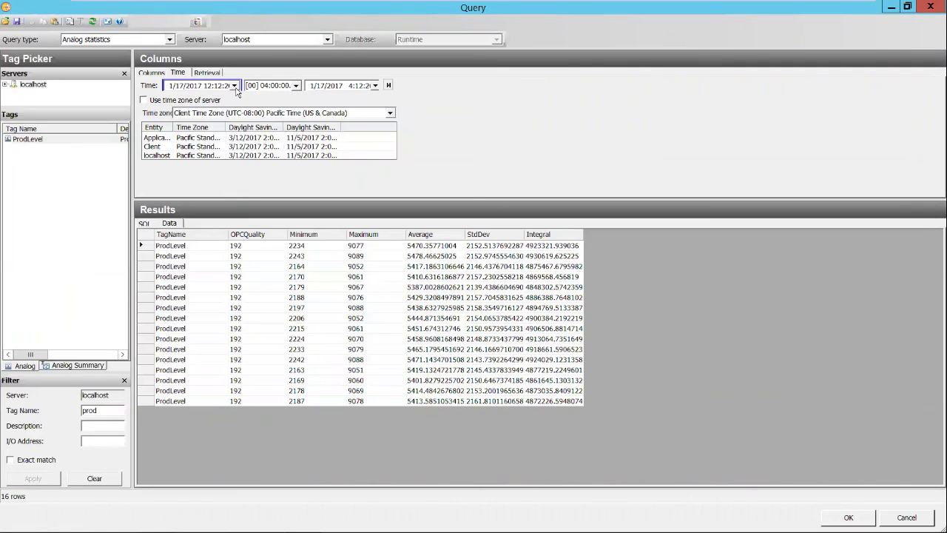
click(222, 87)
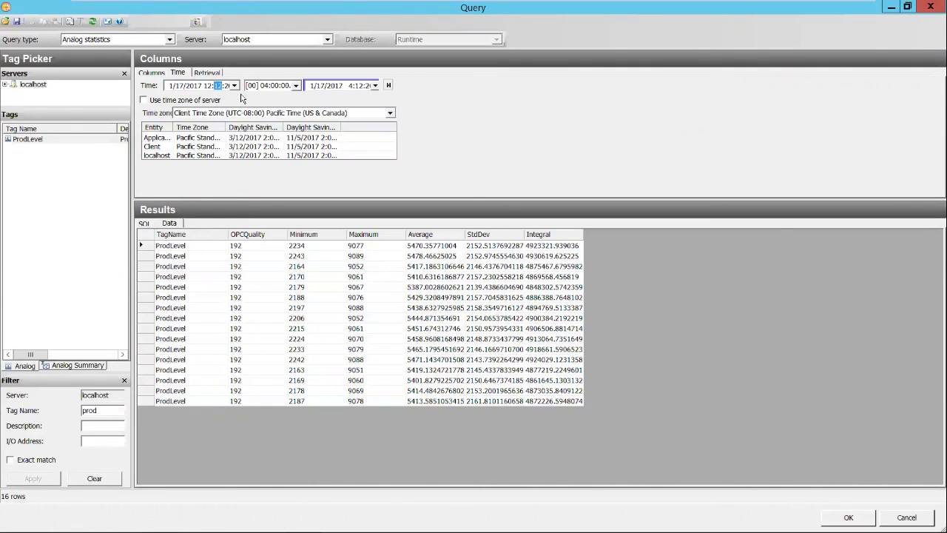
key(Right)
Step: Add the StartDateTime, First, MinDateTime, and MaxDateTime columns, remove OPC Quality, and widen the StartDateTime column in the results
click(149, 73)
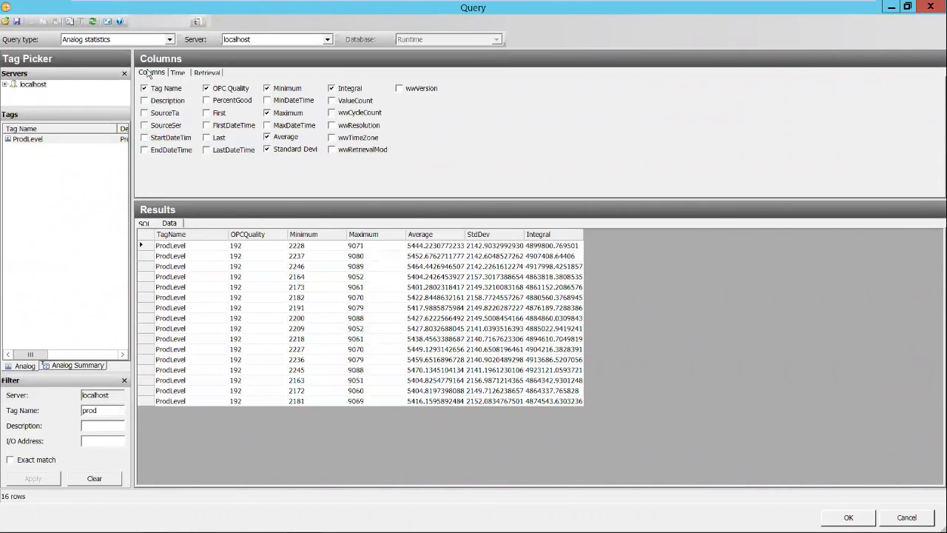
click(145, 138)
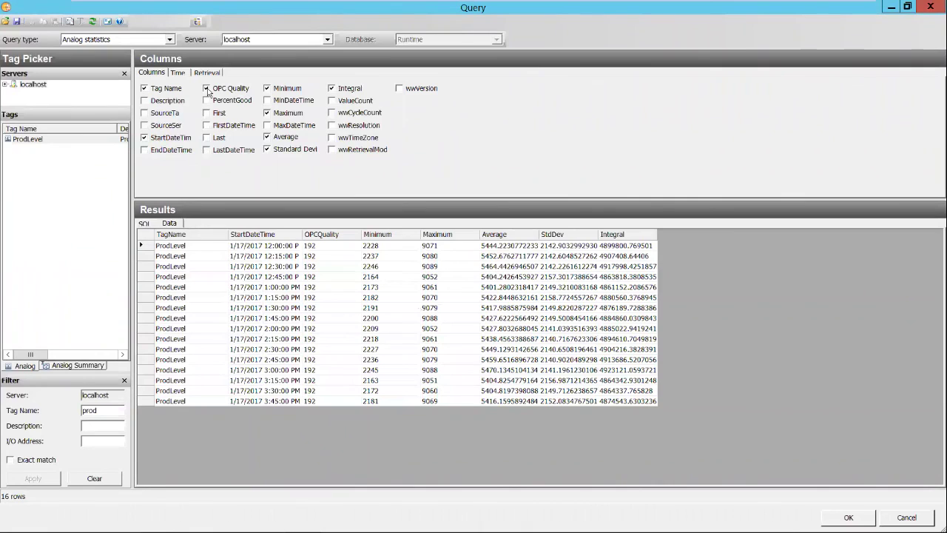
click(207, 89)
click(207, 113)
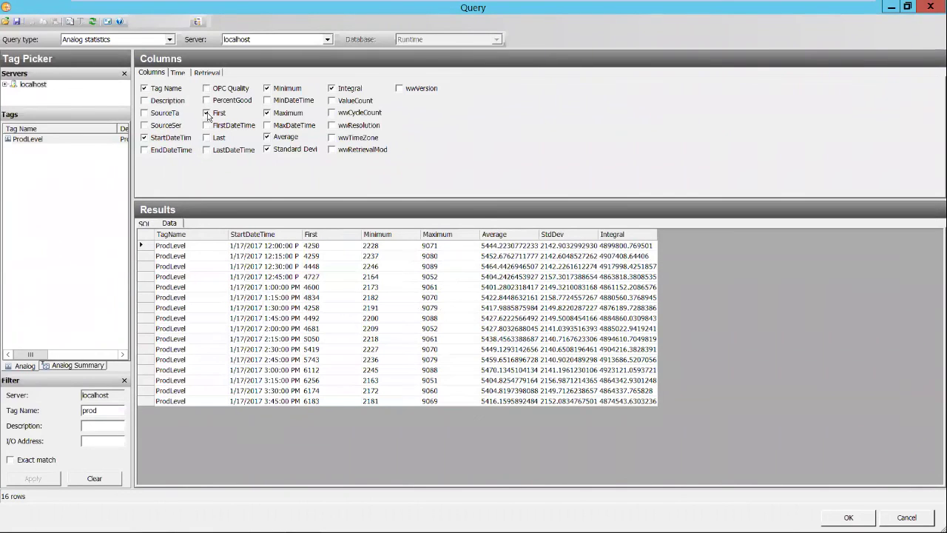
click(267, 100)
click(268, 125)
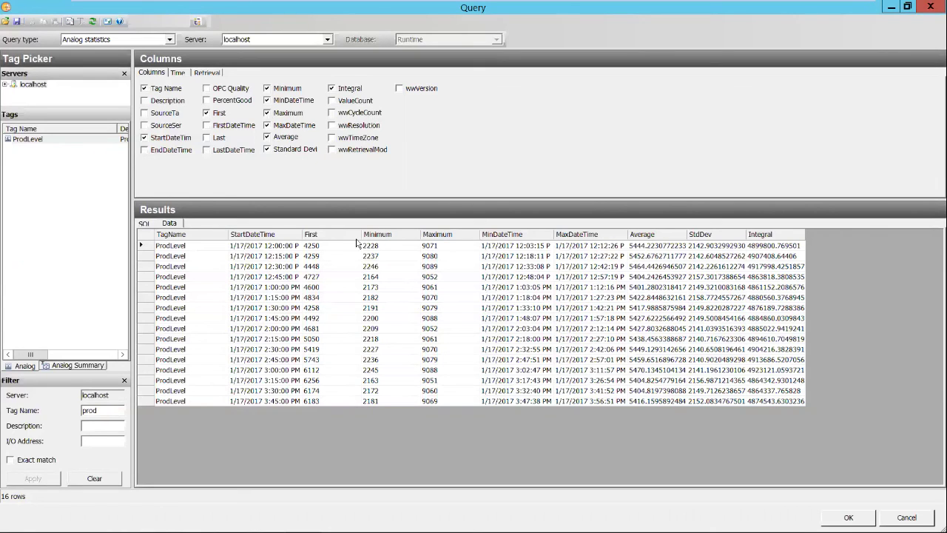
drag(302, 231, 324, 228)
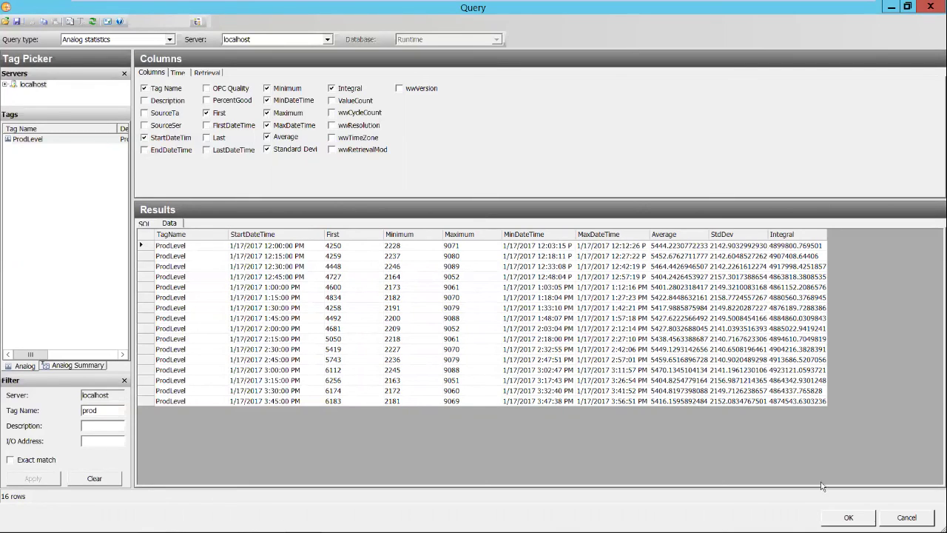
Step: Insert the ProdLevel statistics query into Sheet1 as an array formula at cell E6 and select the resulting table
click(850, 517)
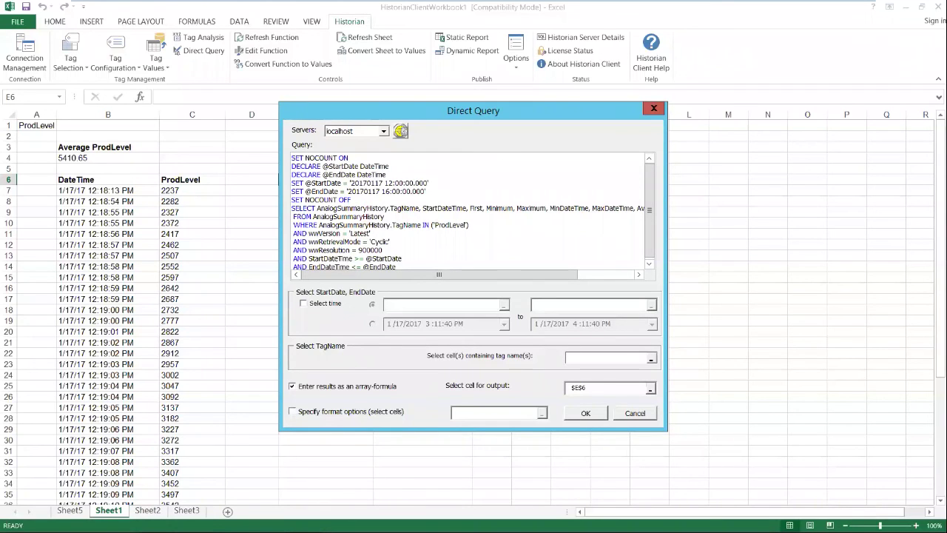
click(586, 413)
drag(620, 512, 748, 516)
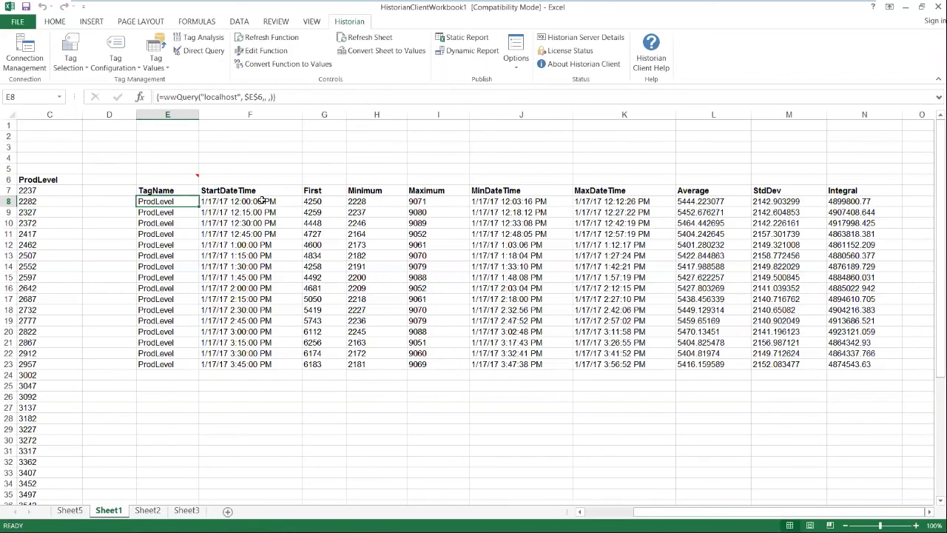
click(191, 191)
drag(192, 190, 859, 362)
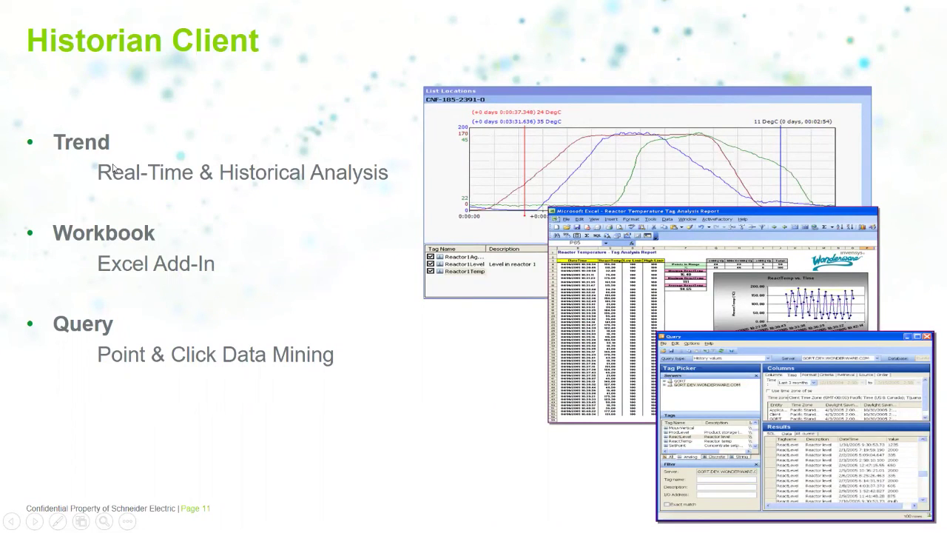
key(Right)
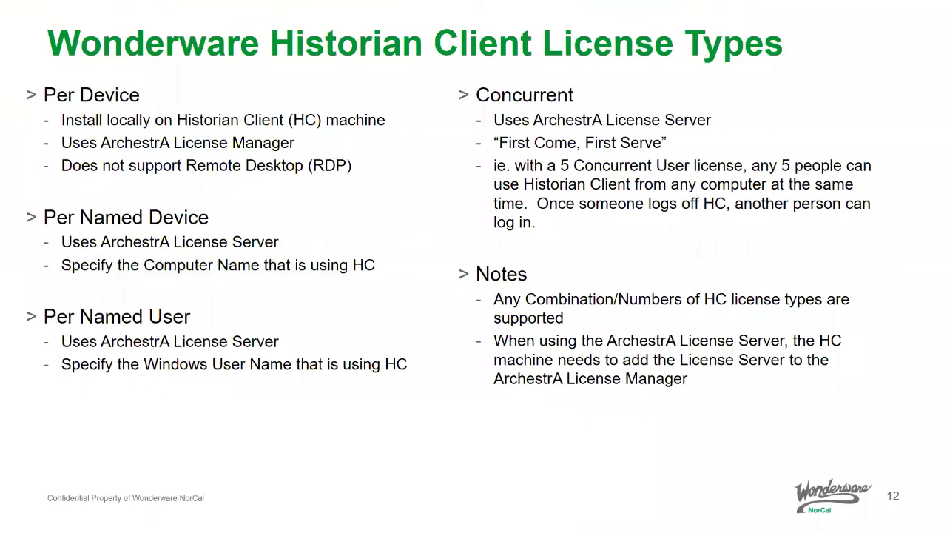